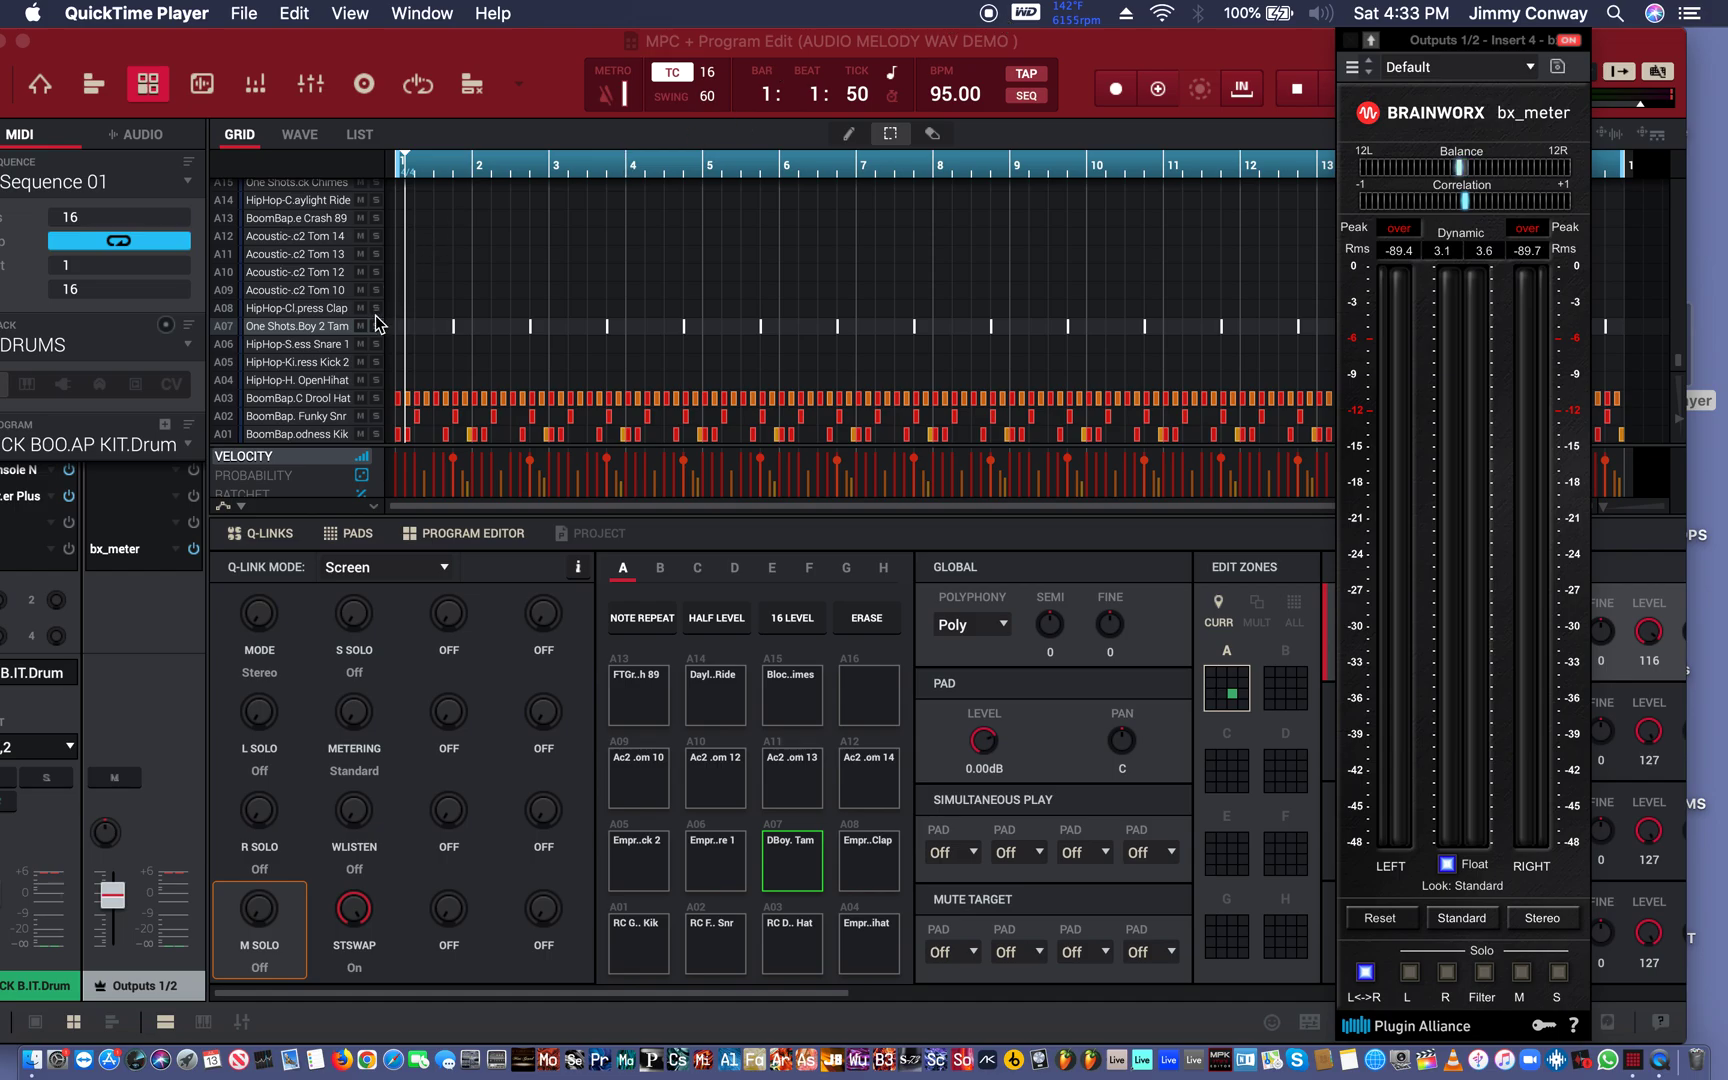
- Bypass the drum program's bx_console N and SPL Tr.er Plus inserts and play the sequence to check its level on the meter
left_click(62, 505)
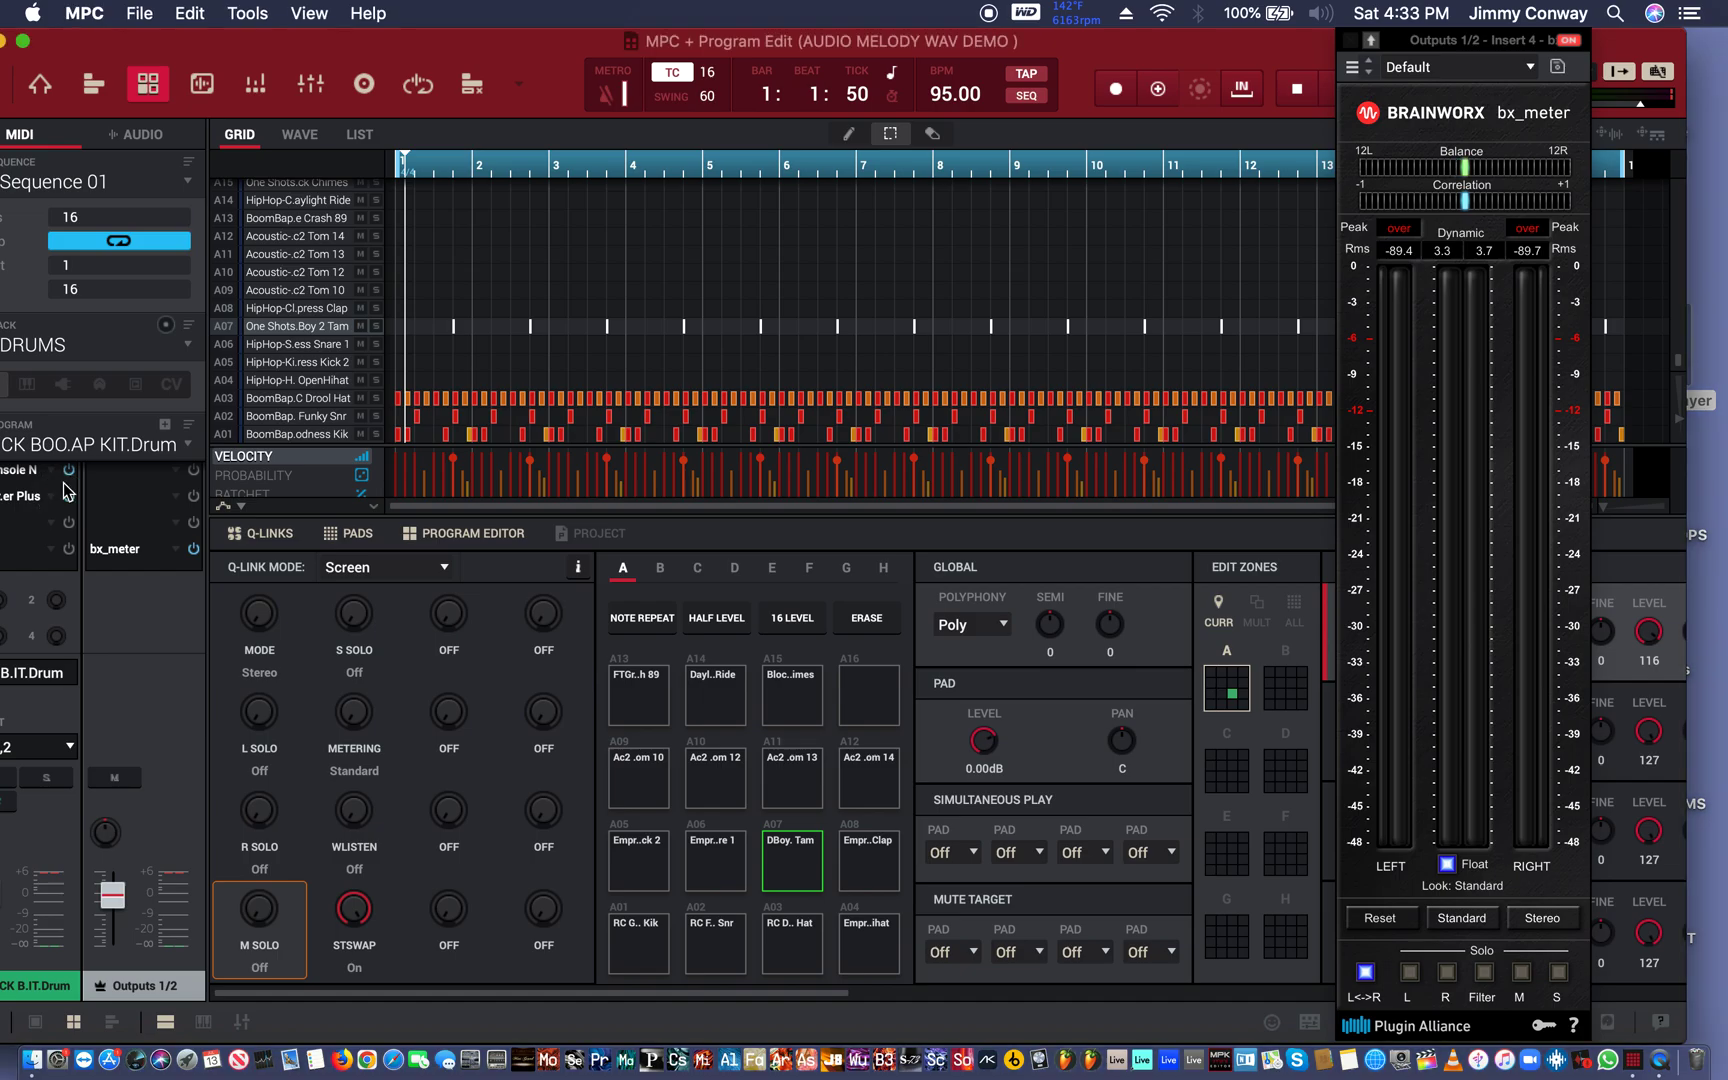
left_click(68, 496)
key("space")
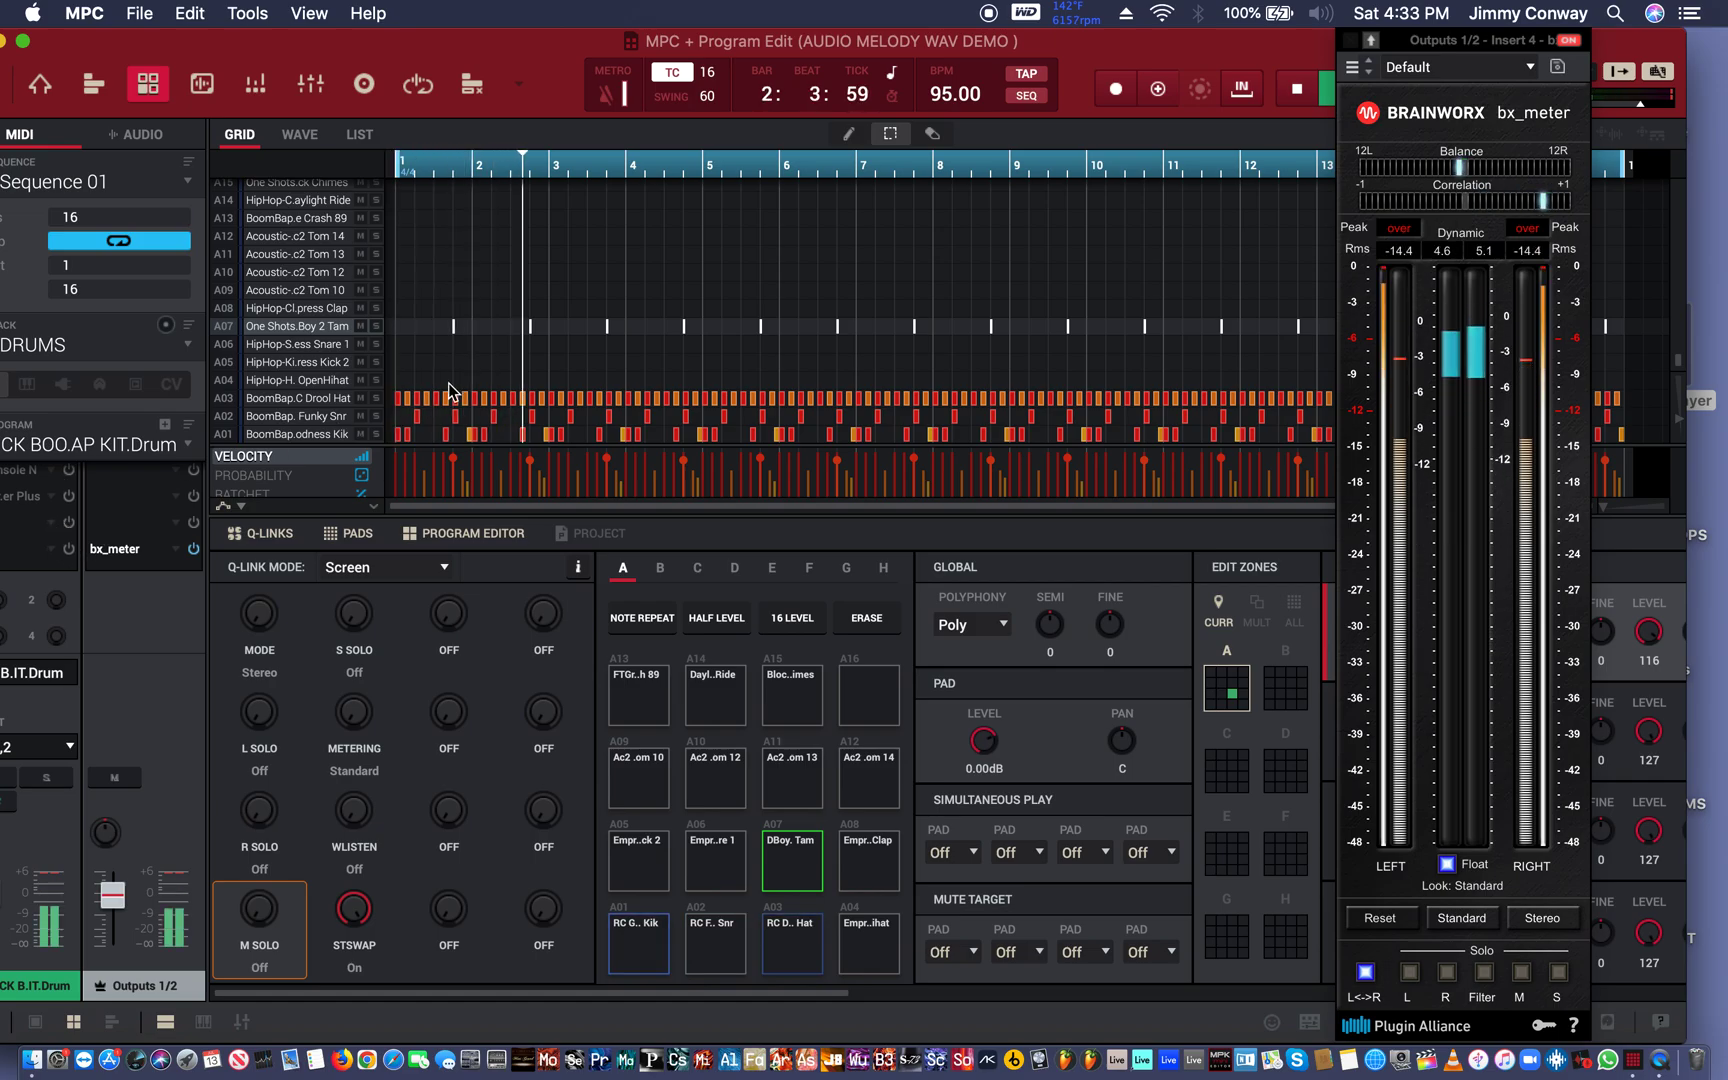
key("space")
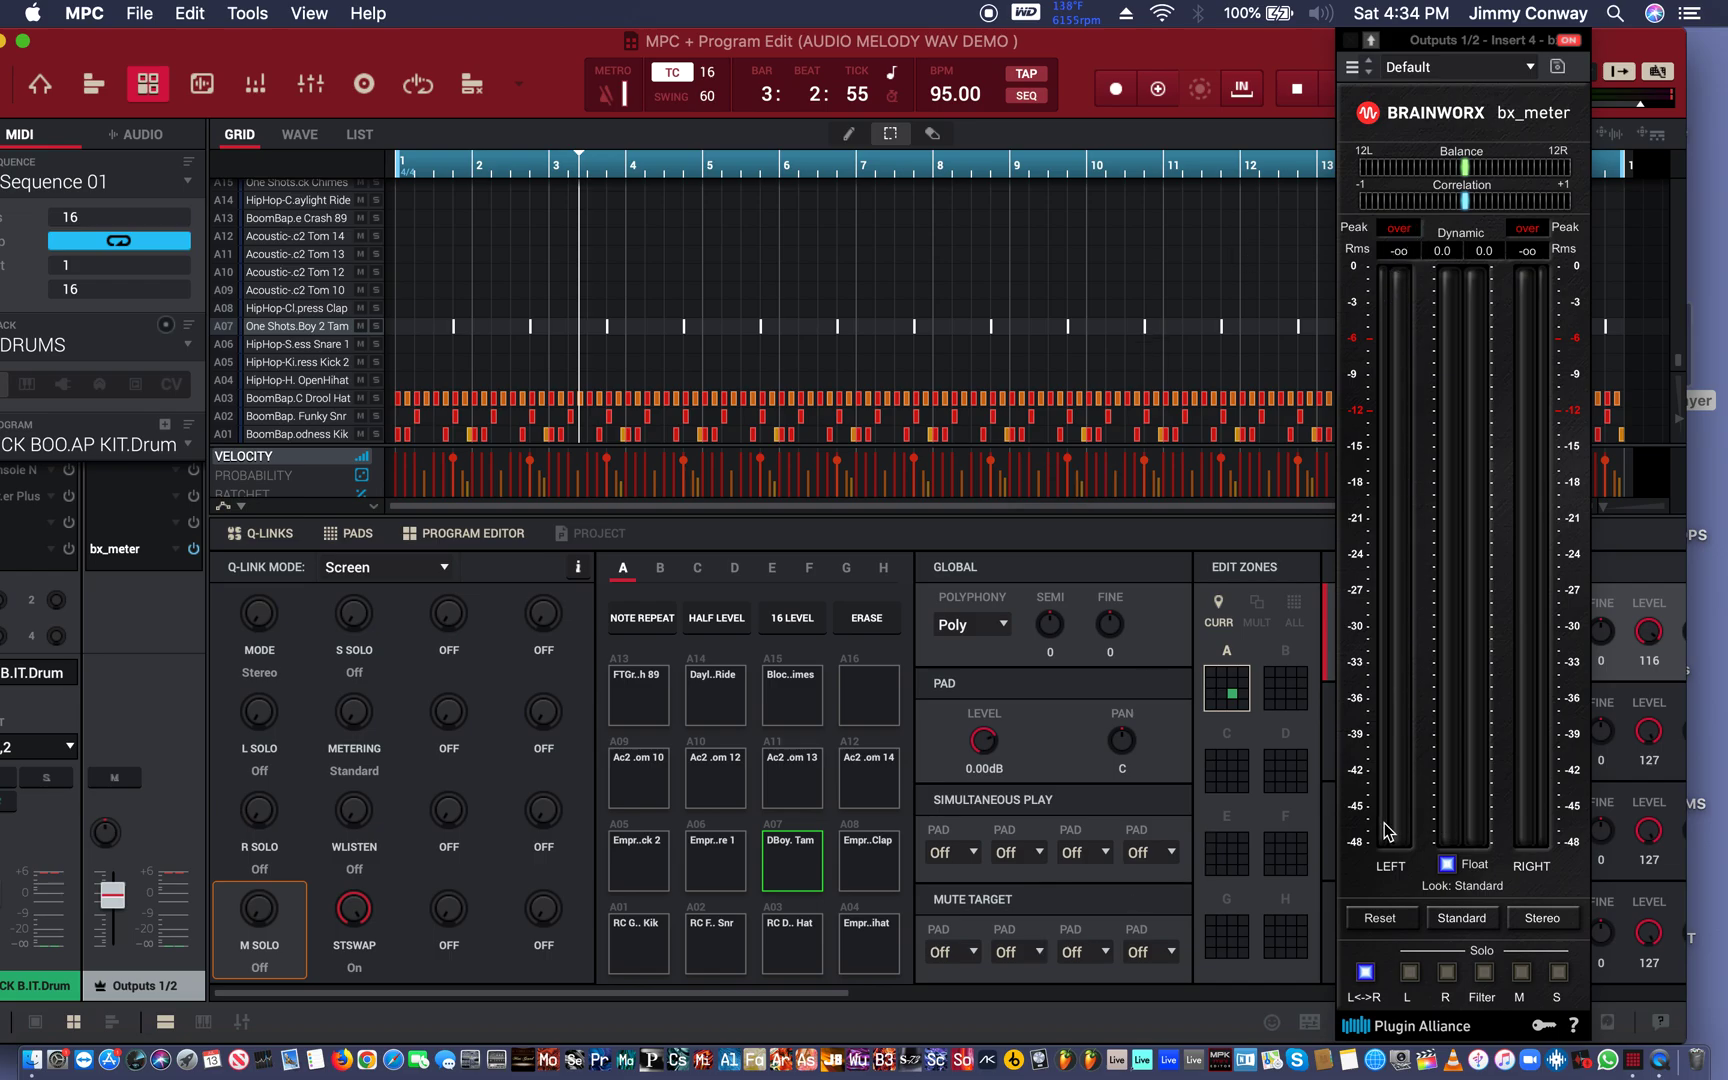
key("space")
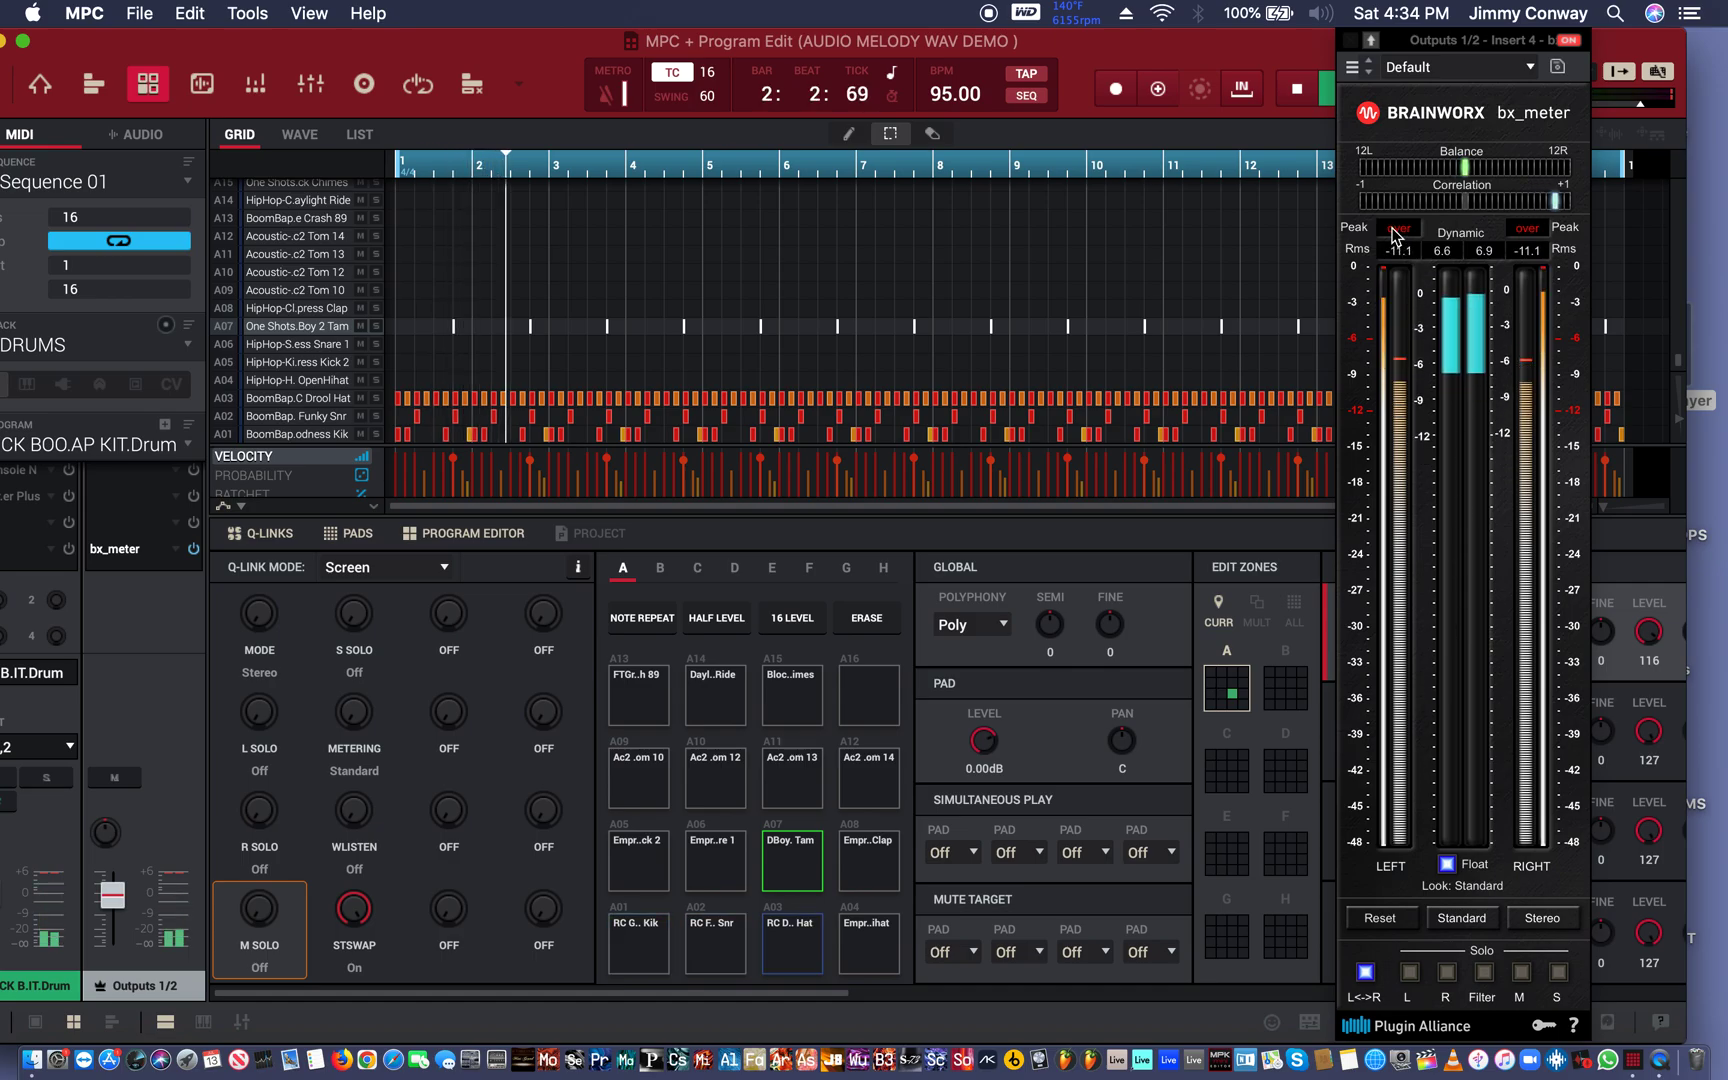
key("space")
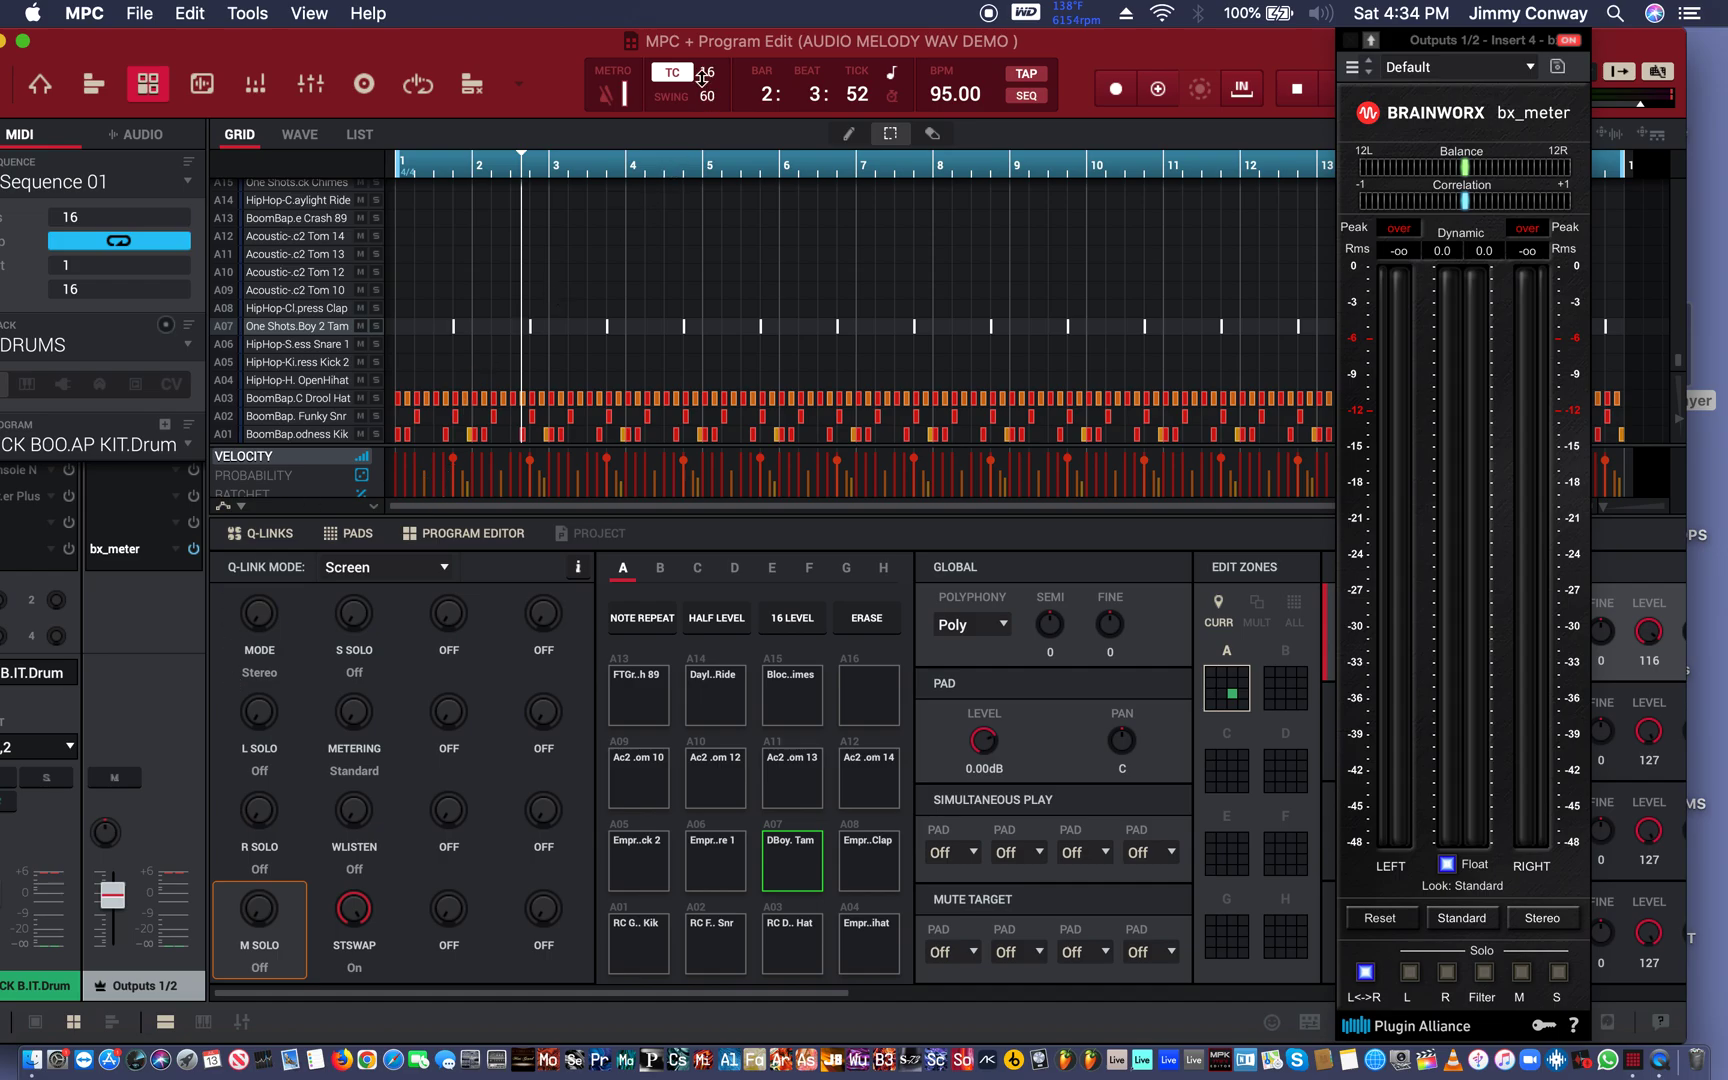
- Solo the A01 kick during playback, and switch the solo to the A02 Funky Snr pad
mouse_move(548, 41)
left_mouse_down()
mouse_move(928, 15)
mouse_move(900, 40)
mouse_move(515, 24)
mouse_move(454, 52)
mouse_move(605, 44)
mouse_move(577, 32)
left_mouse_up()
left_click(430, 437)
key("space")
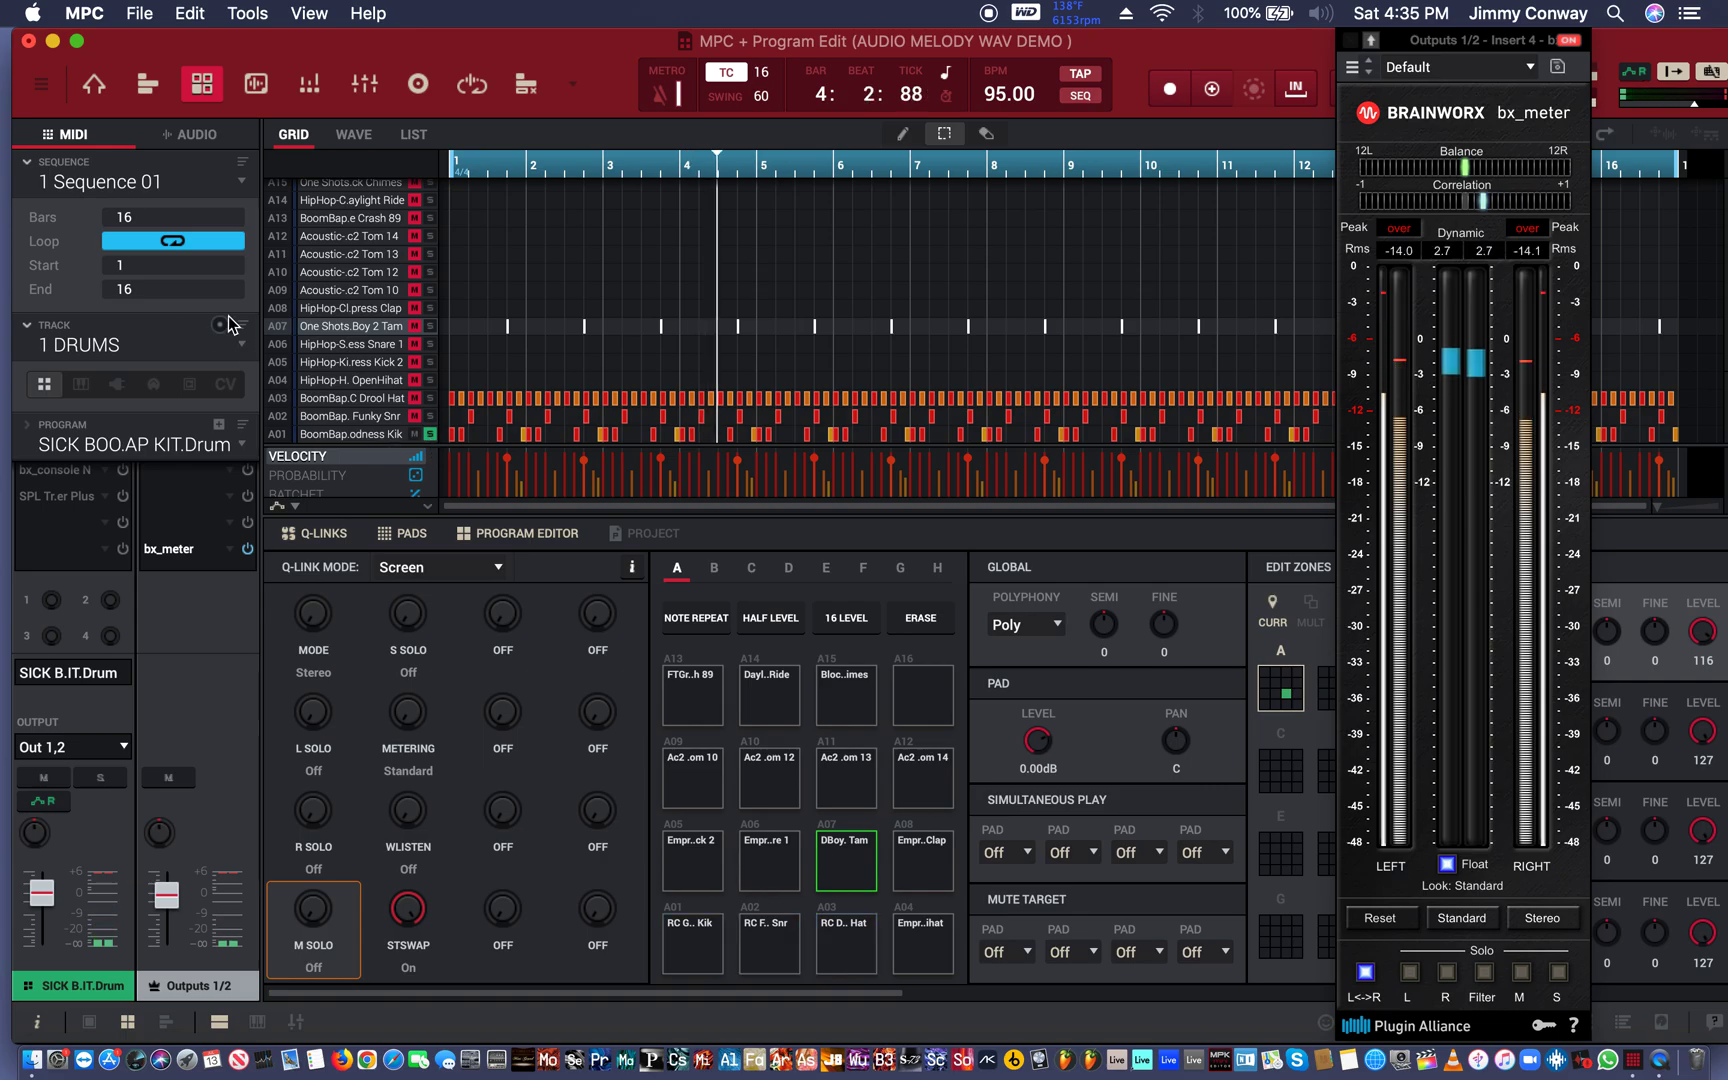
left_click(431, 416)
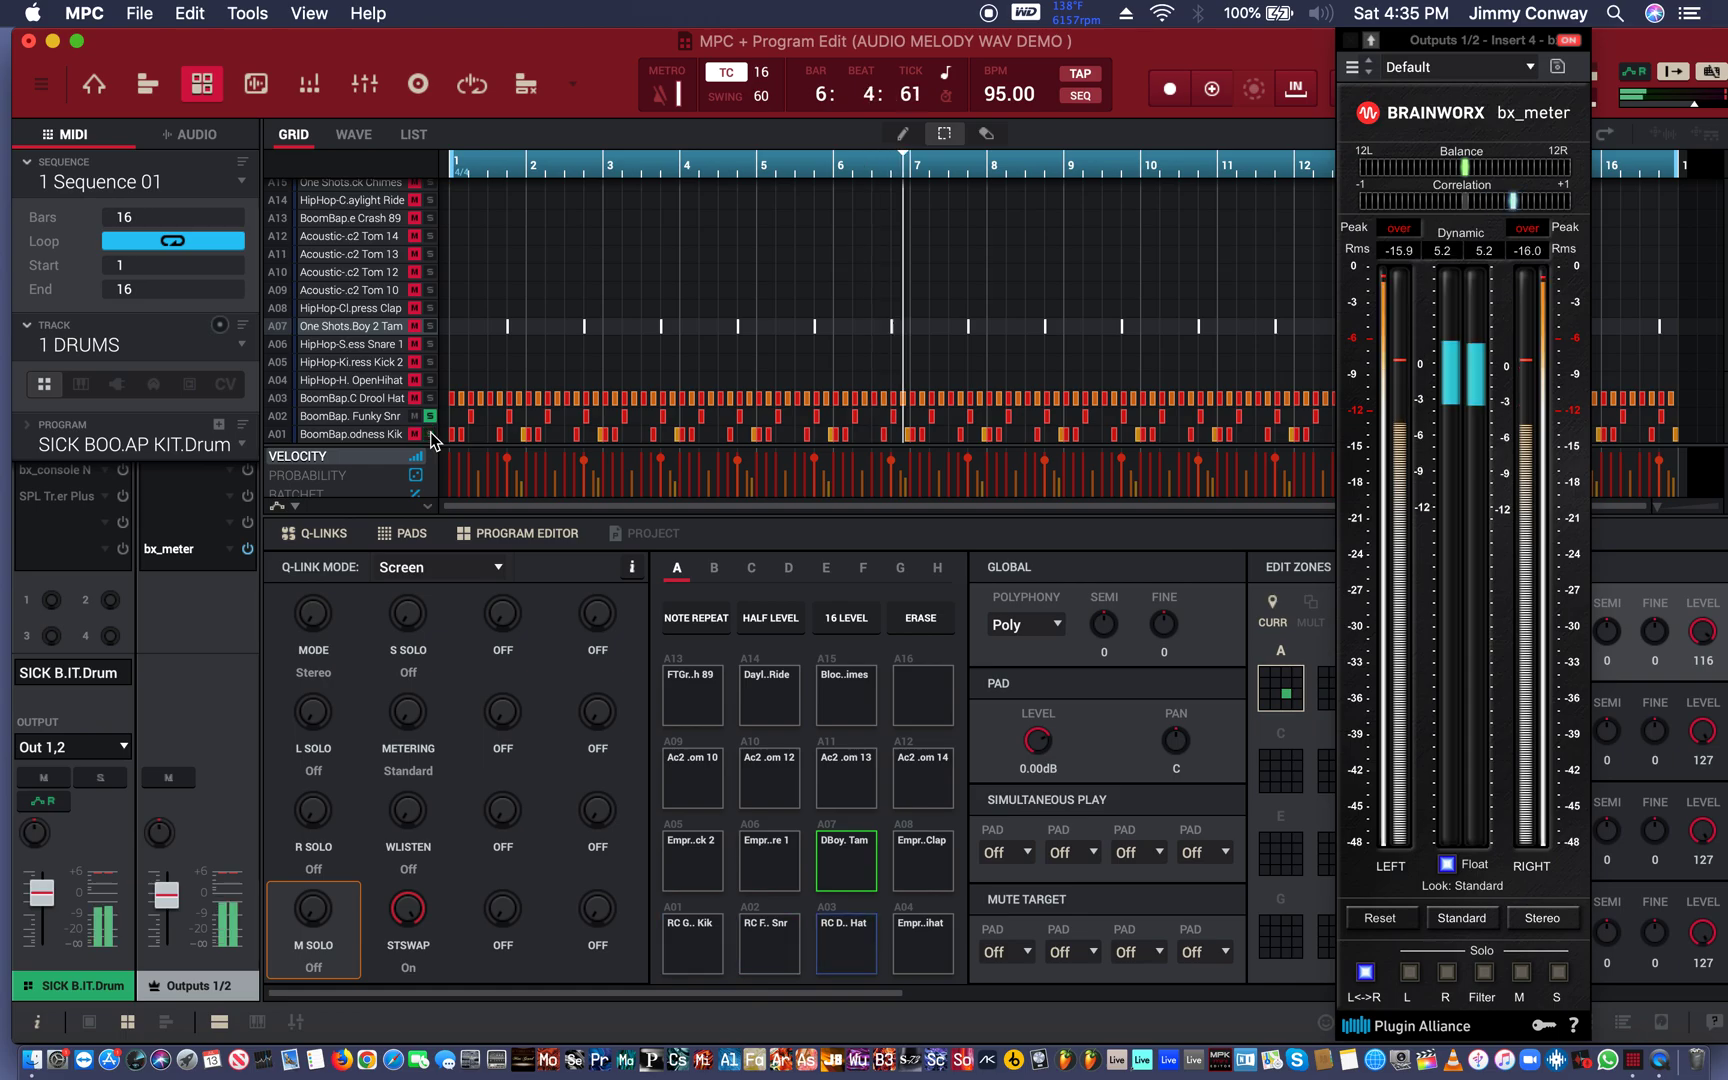
left_click(431, 434)
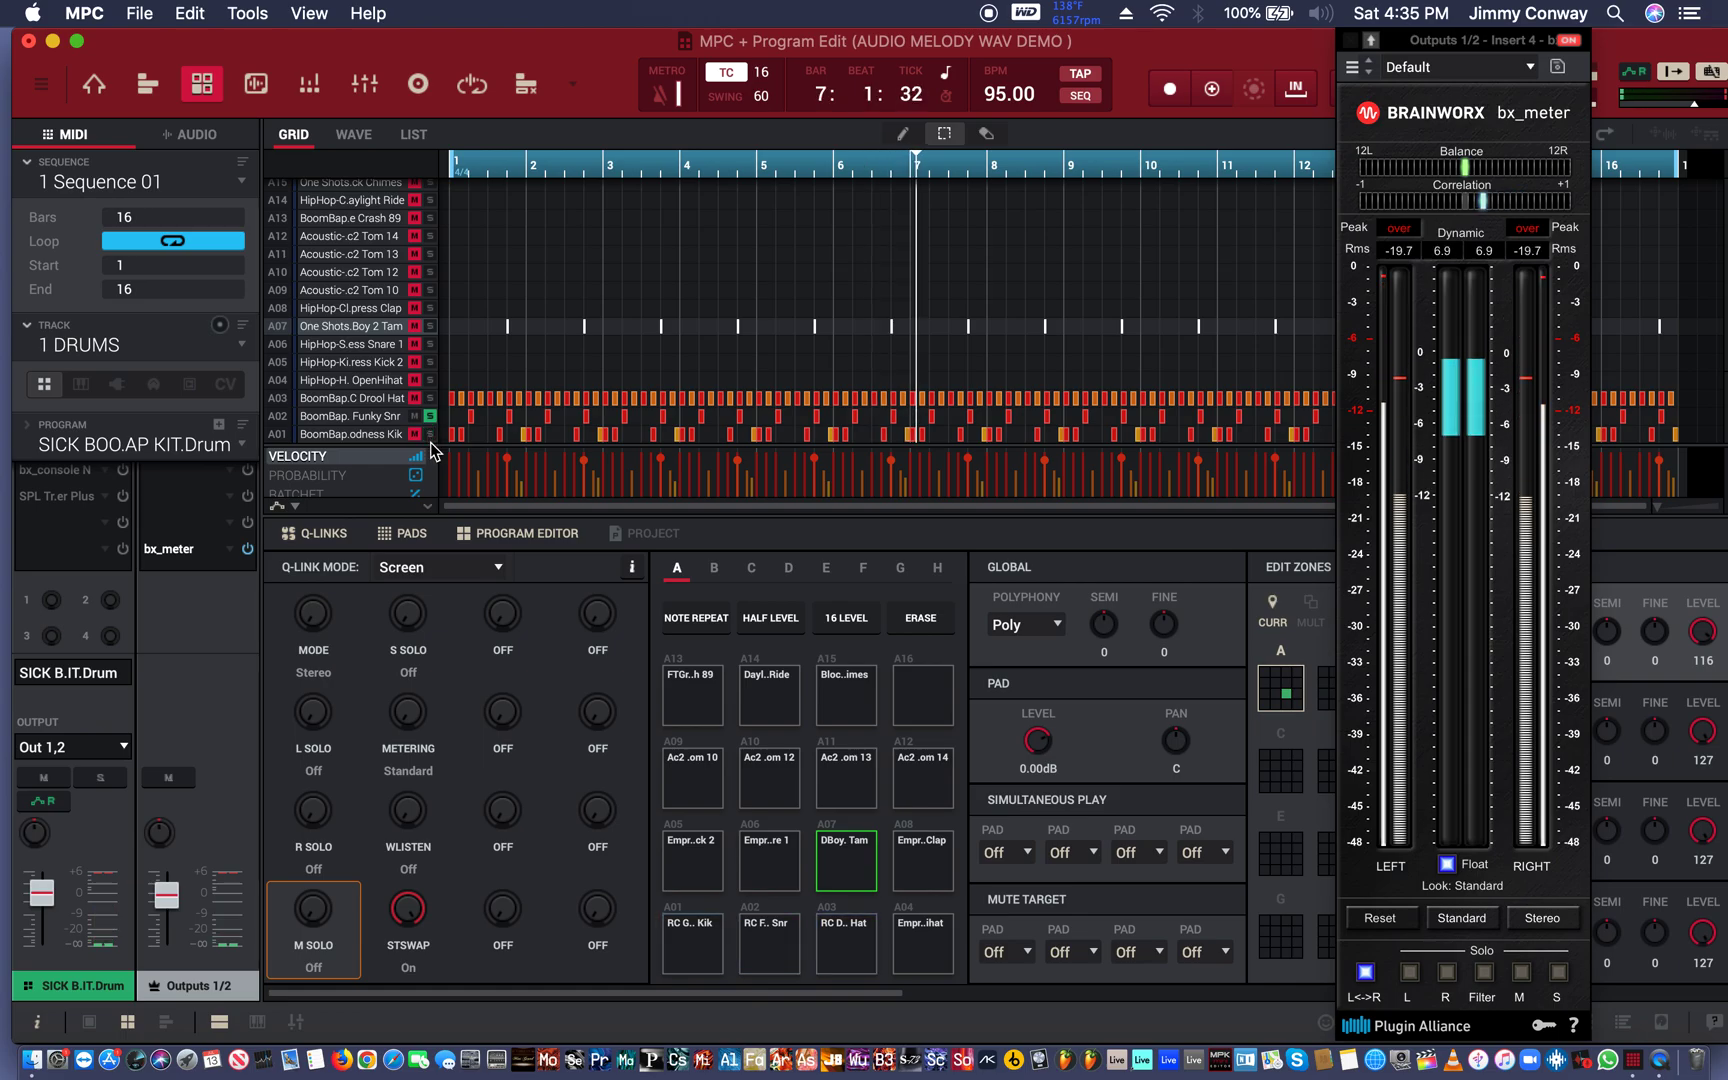
- Show the pad's channel strip, lower the A07 volume fader to -INF dB, and restart playback
left_click(90, 1021)
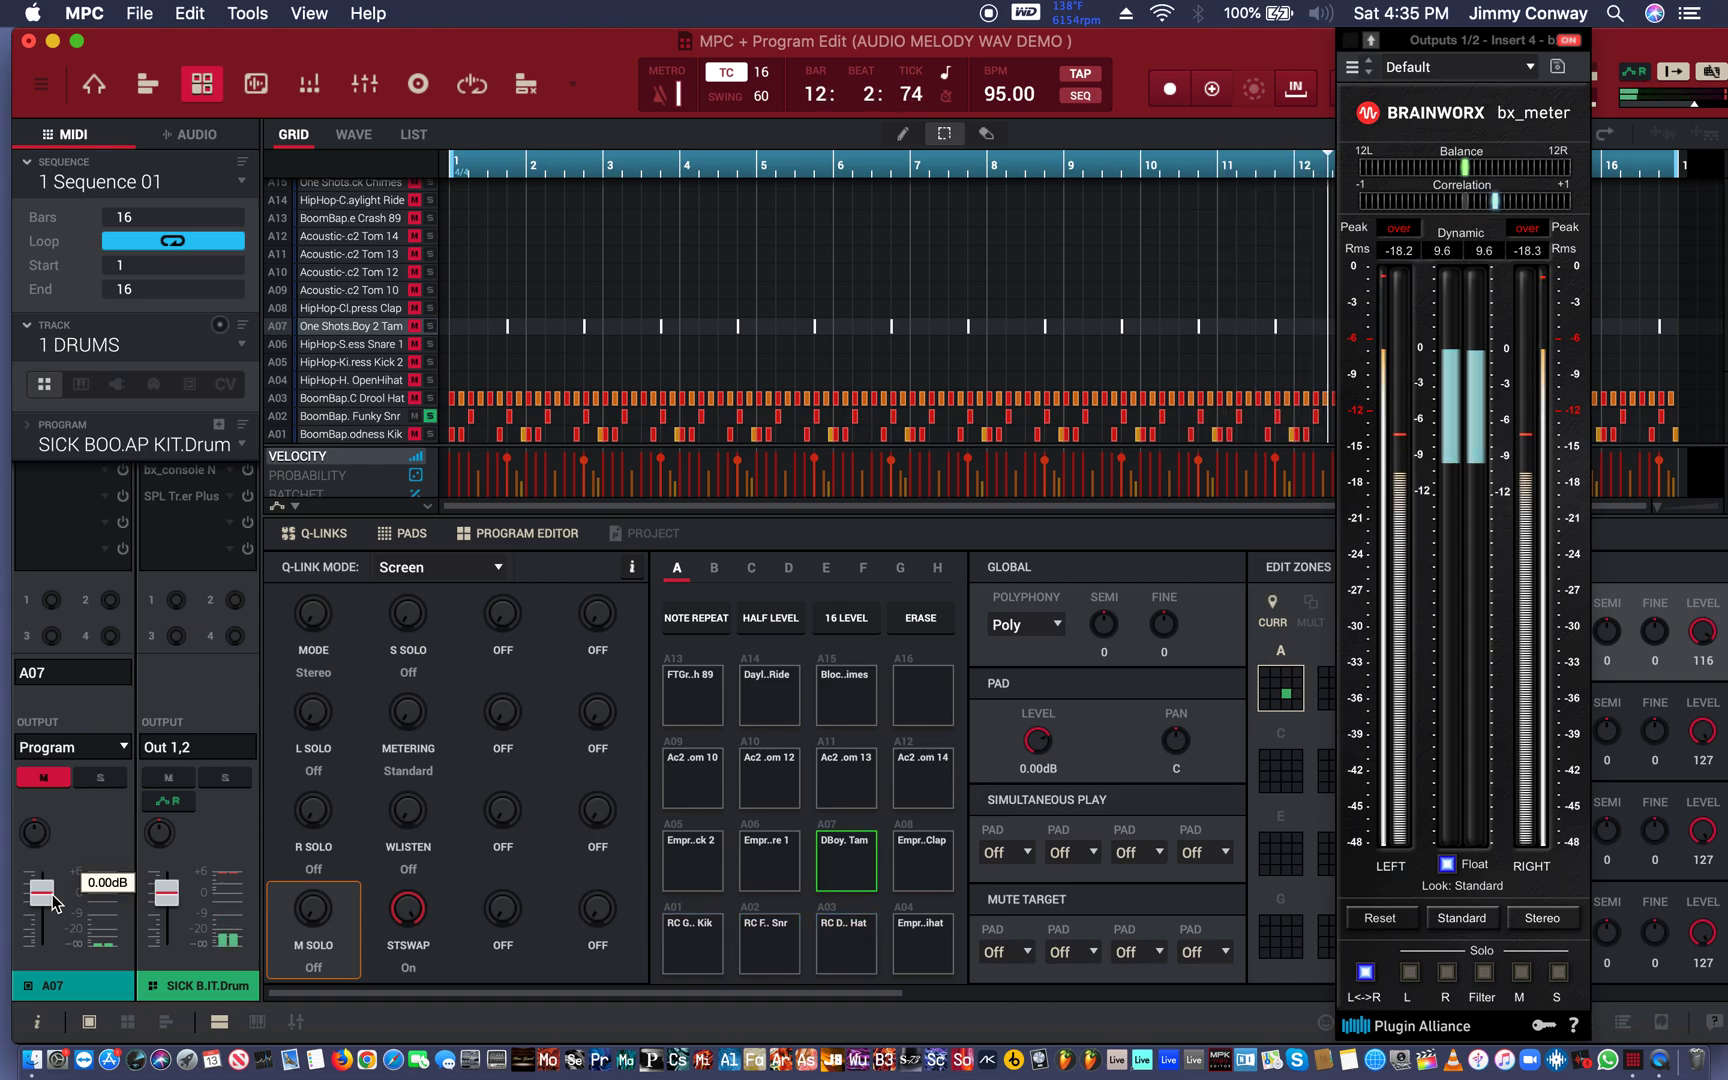
left_click_drag(53, 900, 48, 983)
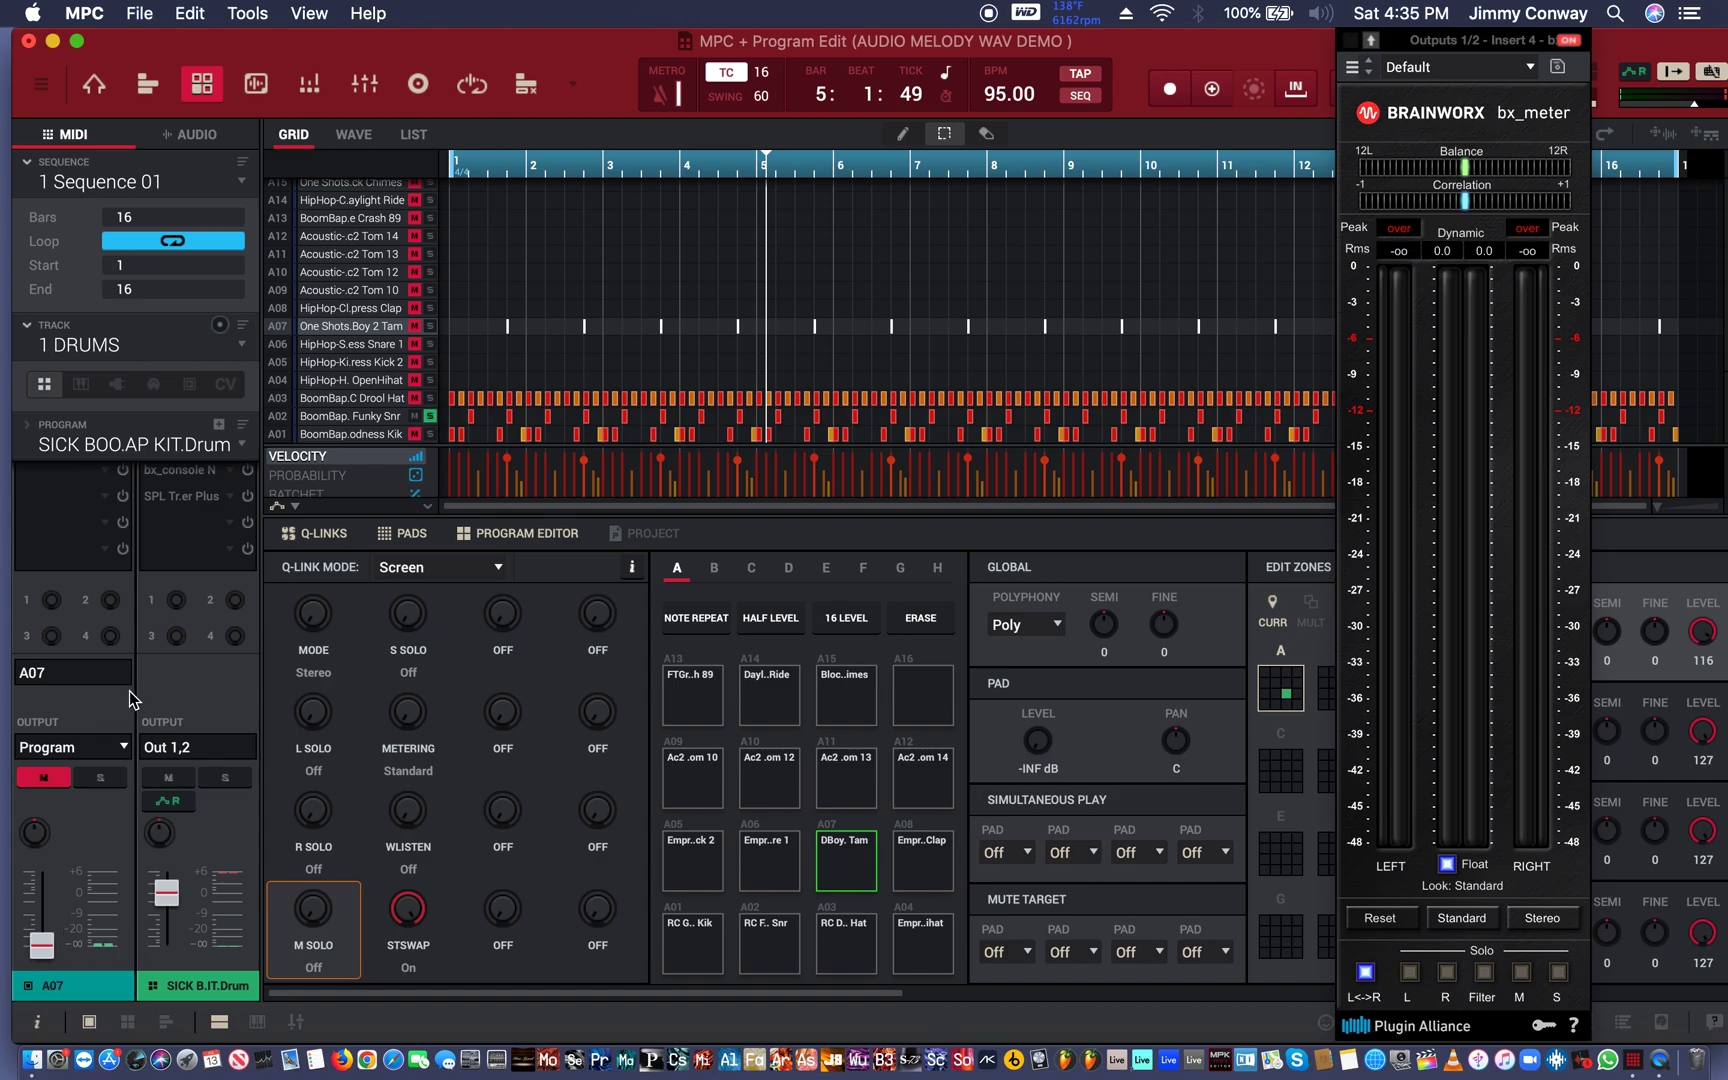
key("space")
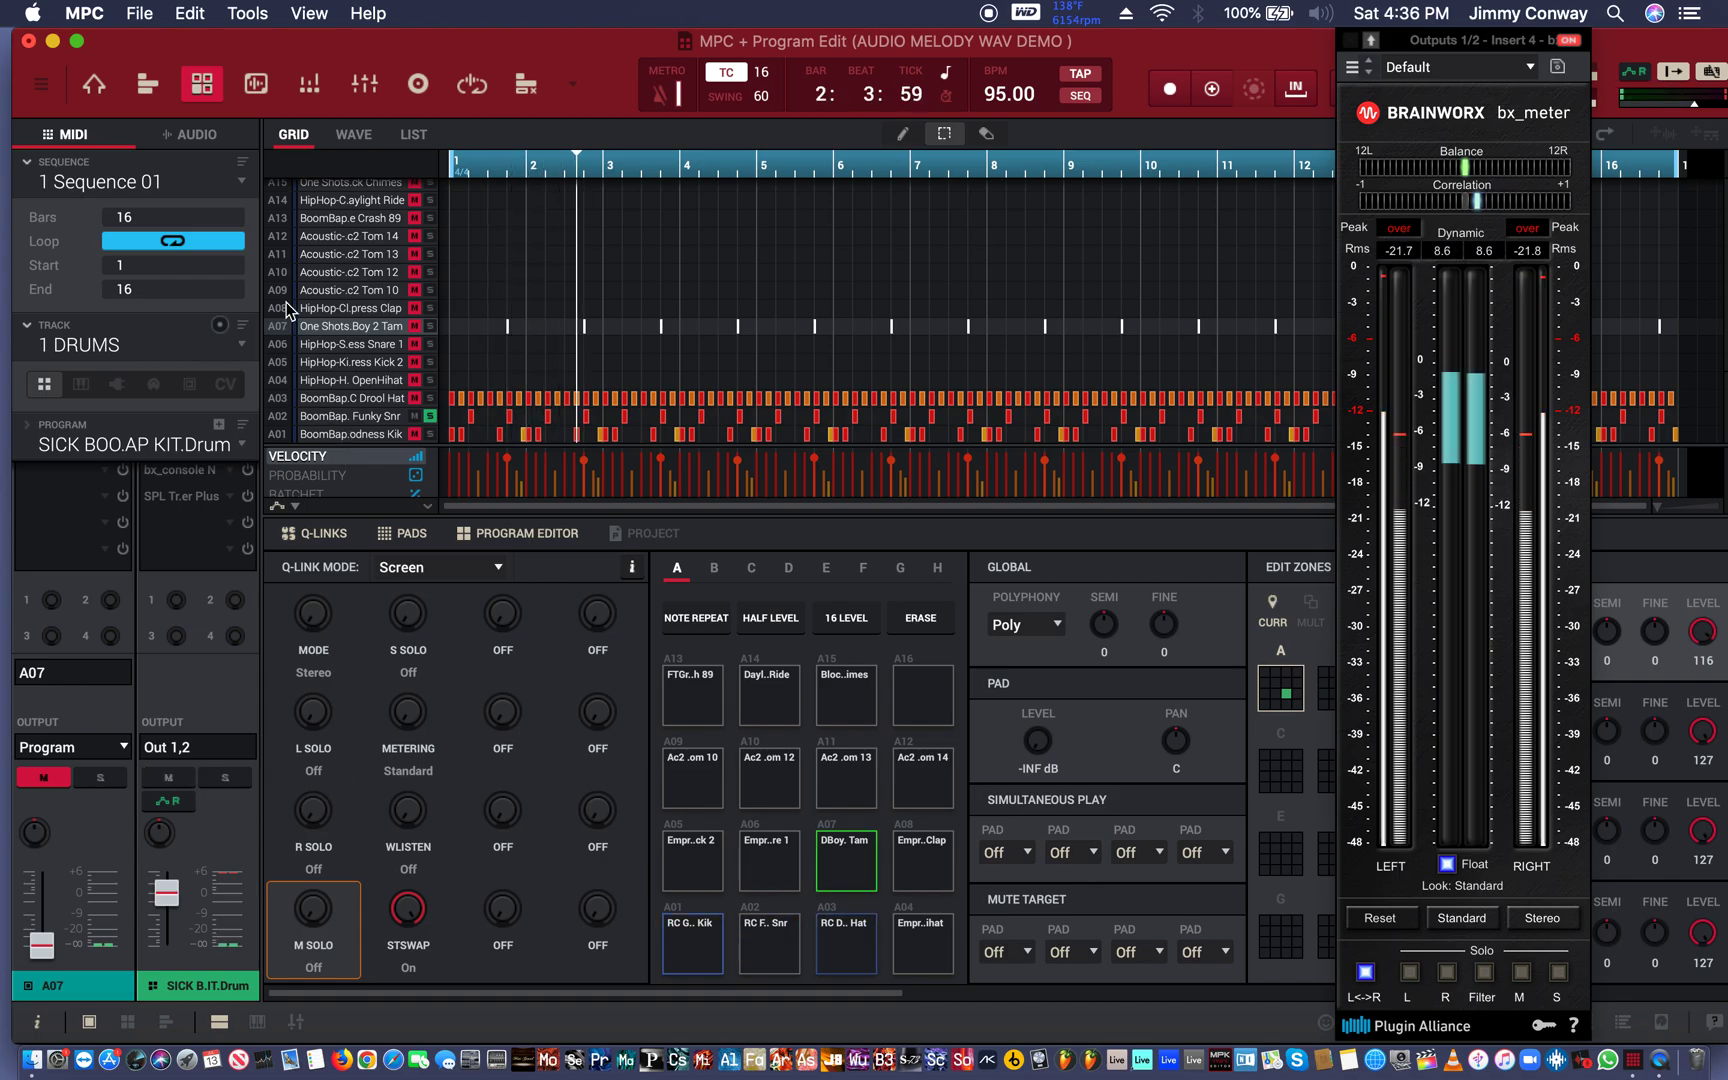
- Arrange the bx_meter and main windows so the Program Edit sample layer level controls stay visible beside the meter
left_click(203, 85)
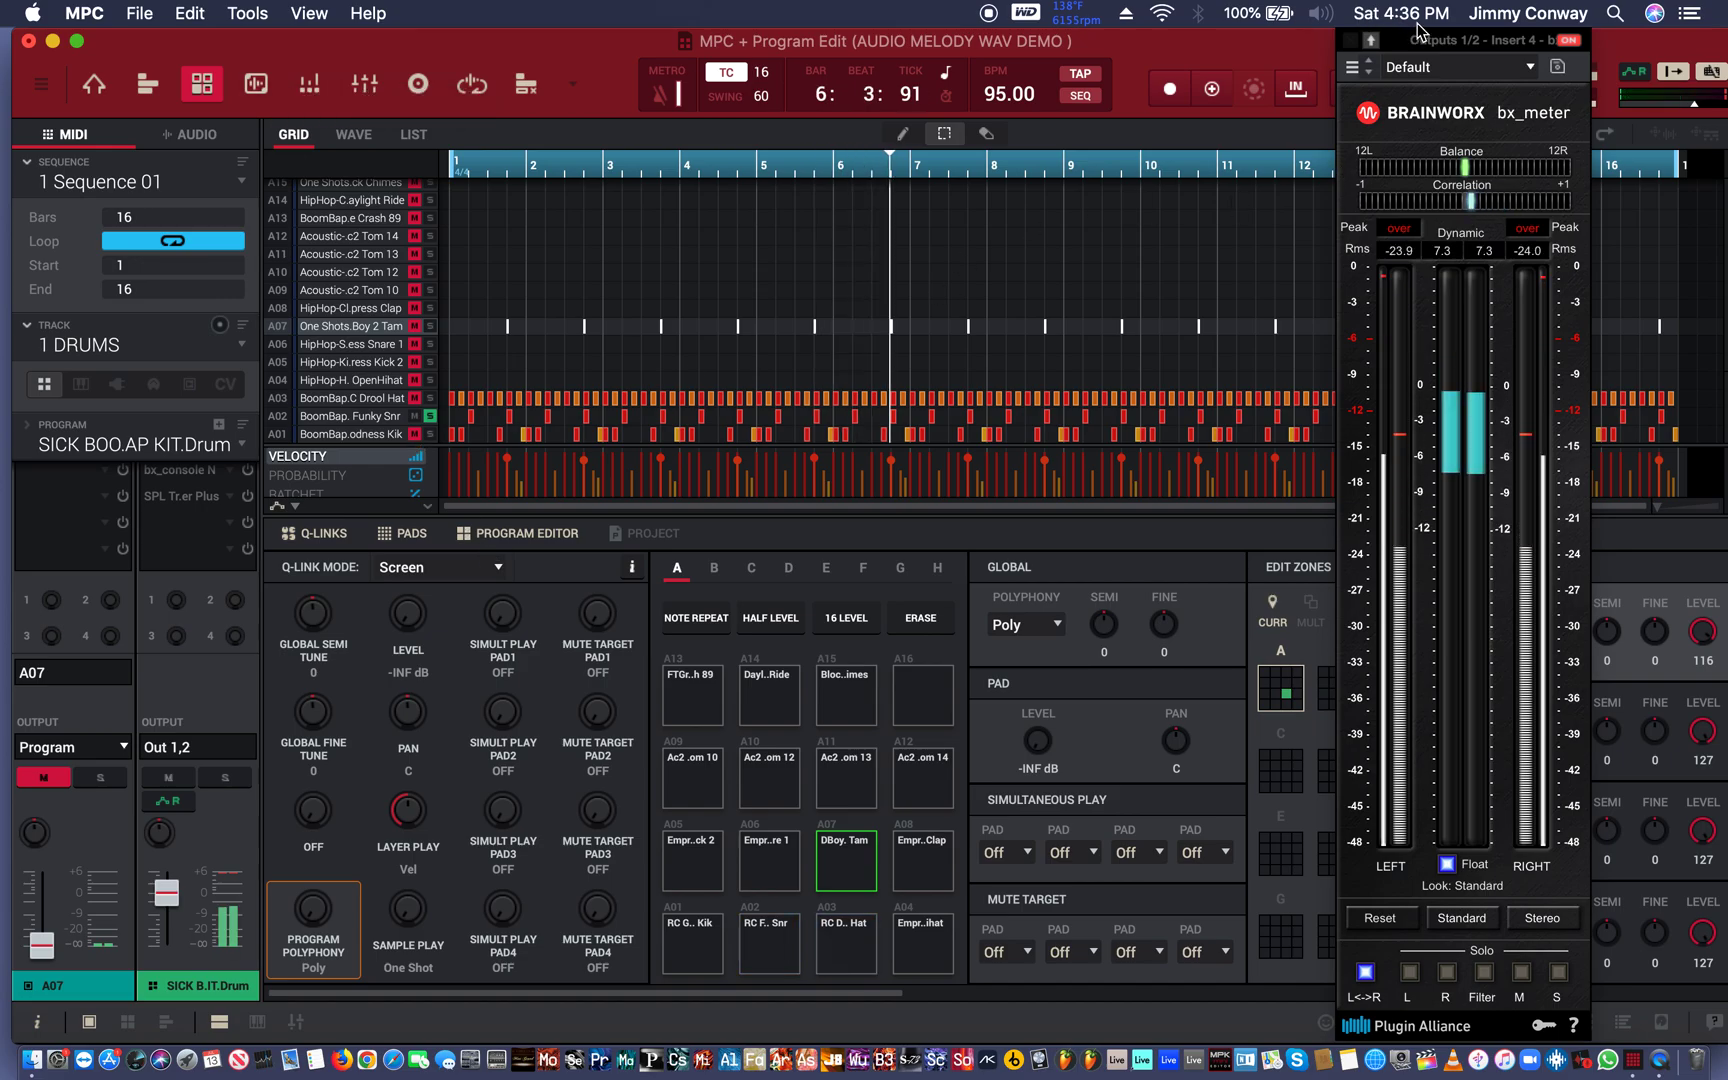
left_click_drag(1437, 37, 1548, 45)
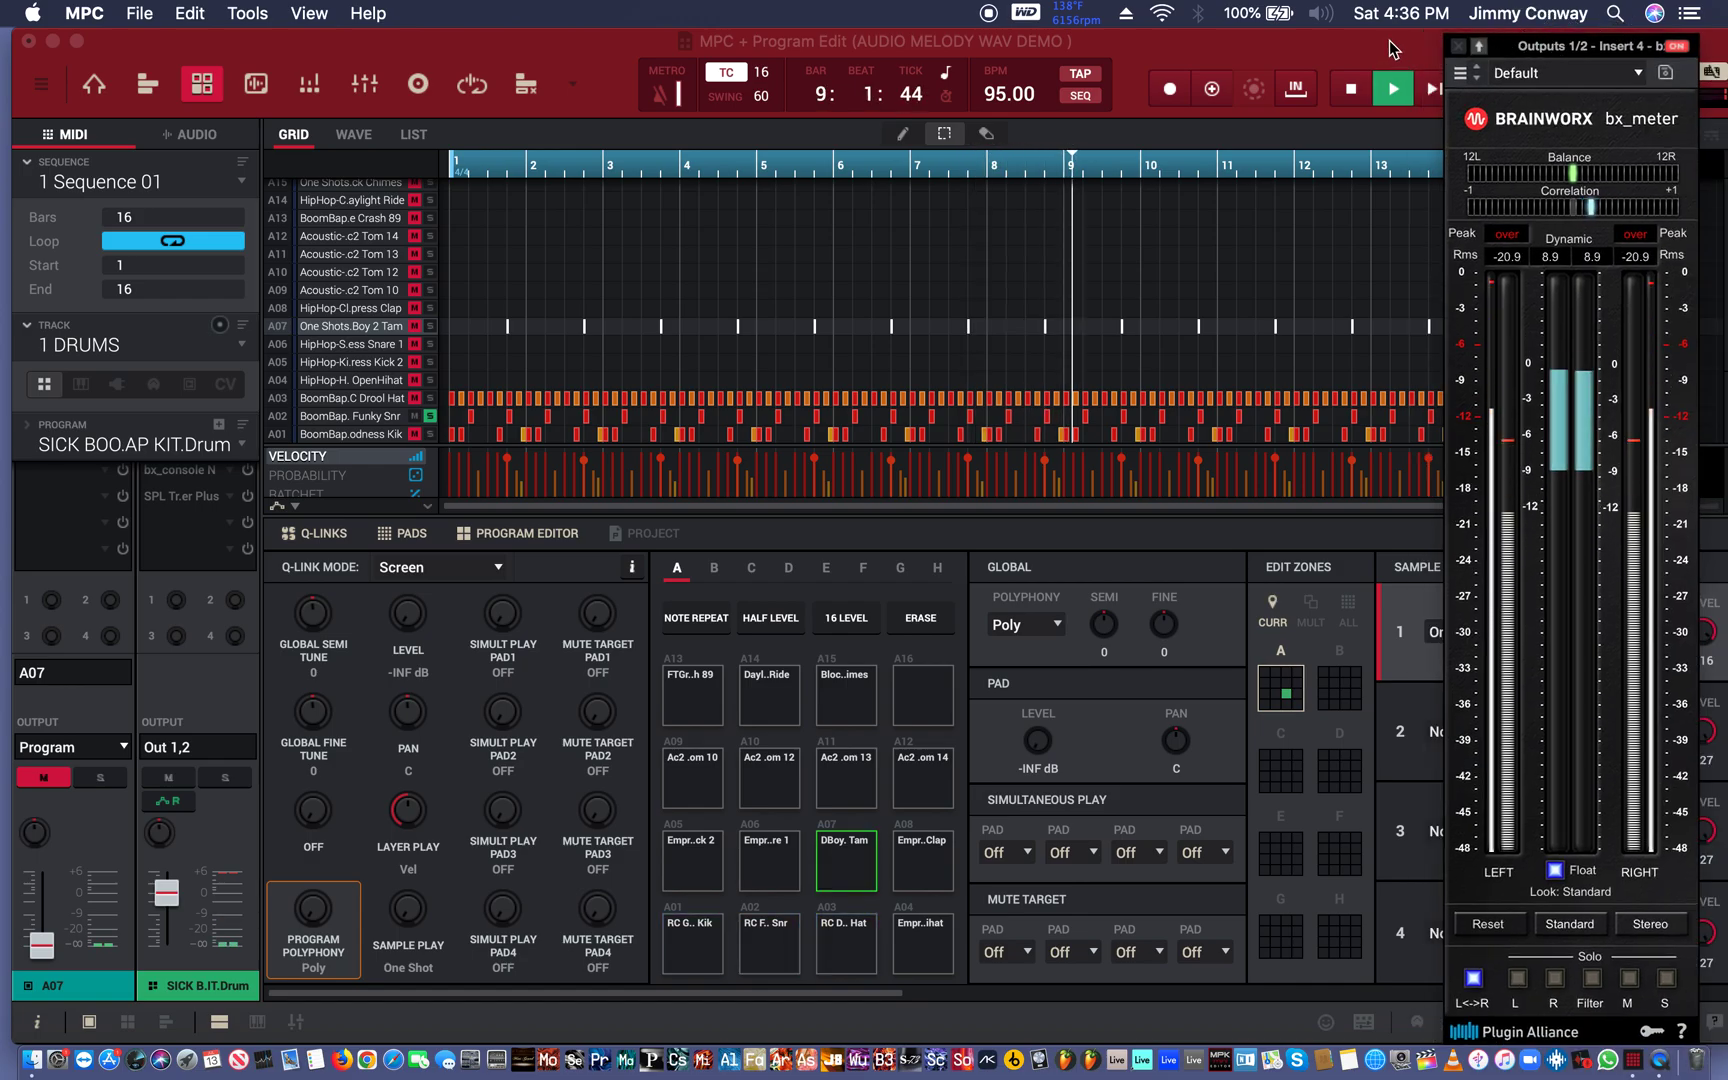
left_click(1310, 40)
left_click_drag(1310, 40, 1196, 28)
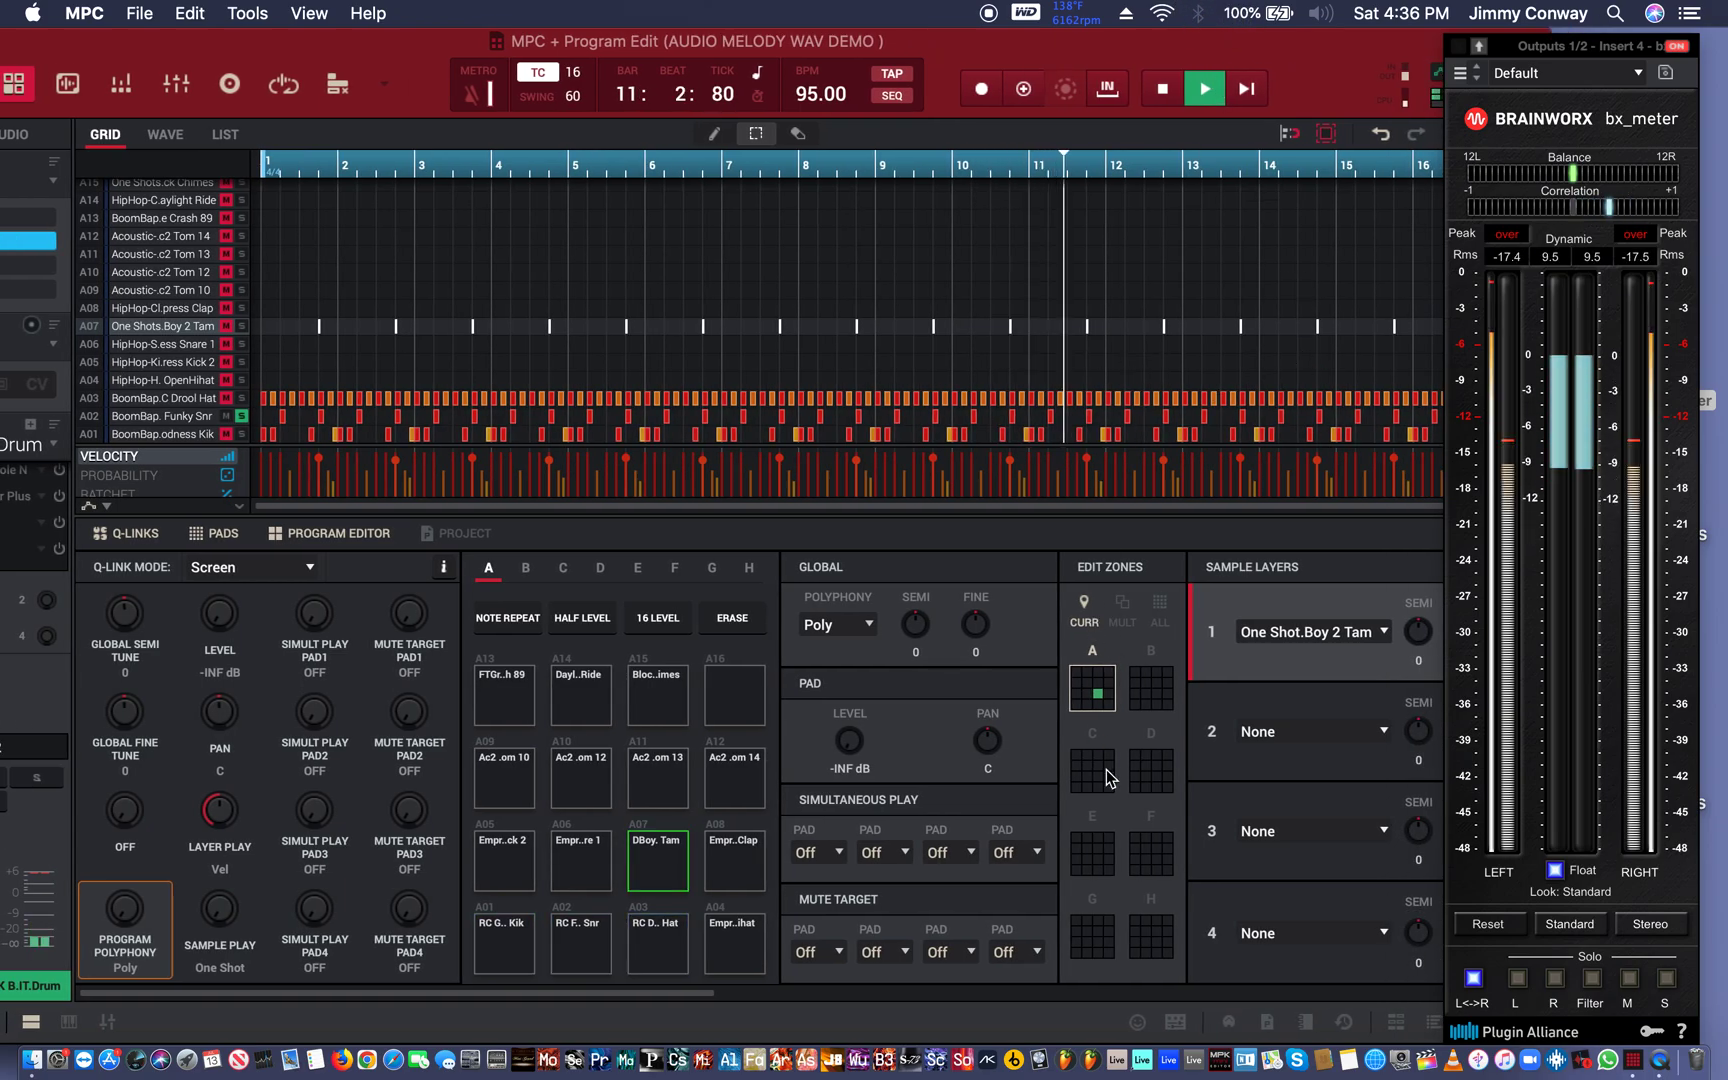
scroll(1112, 780, "right", 3)
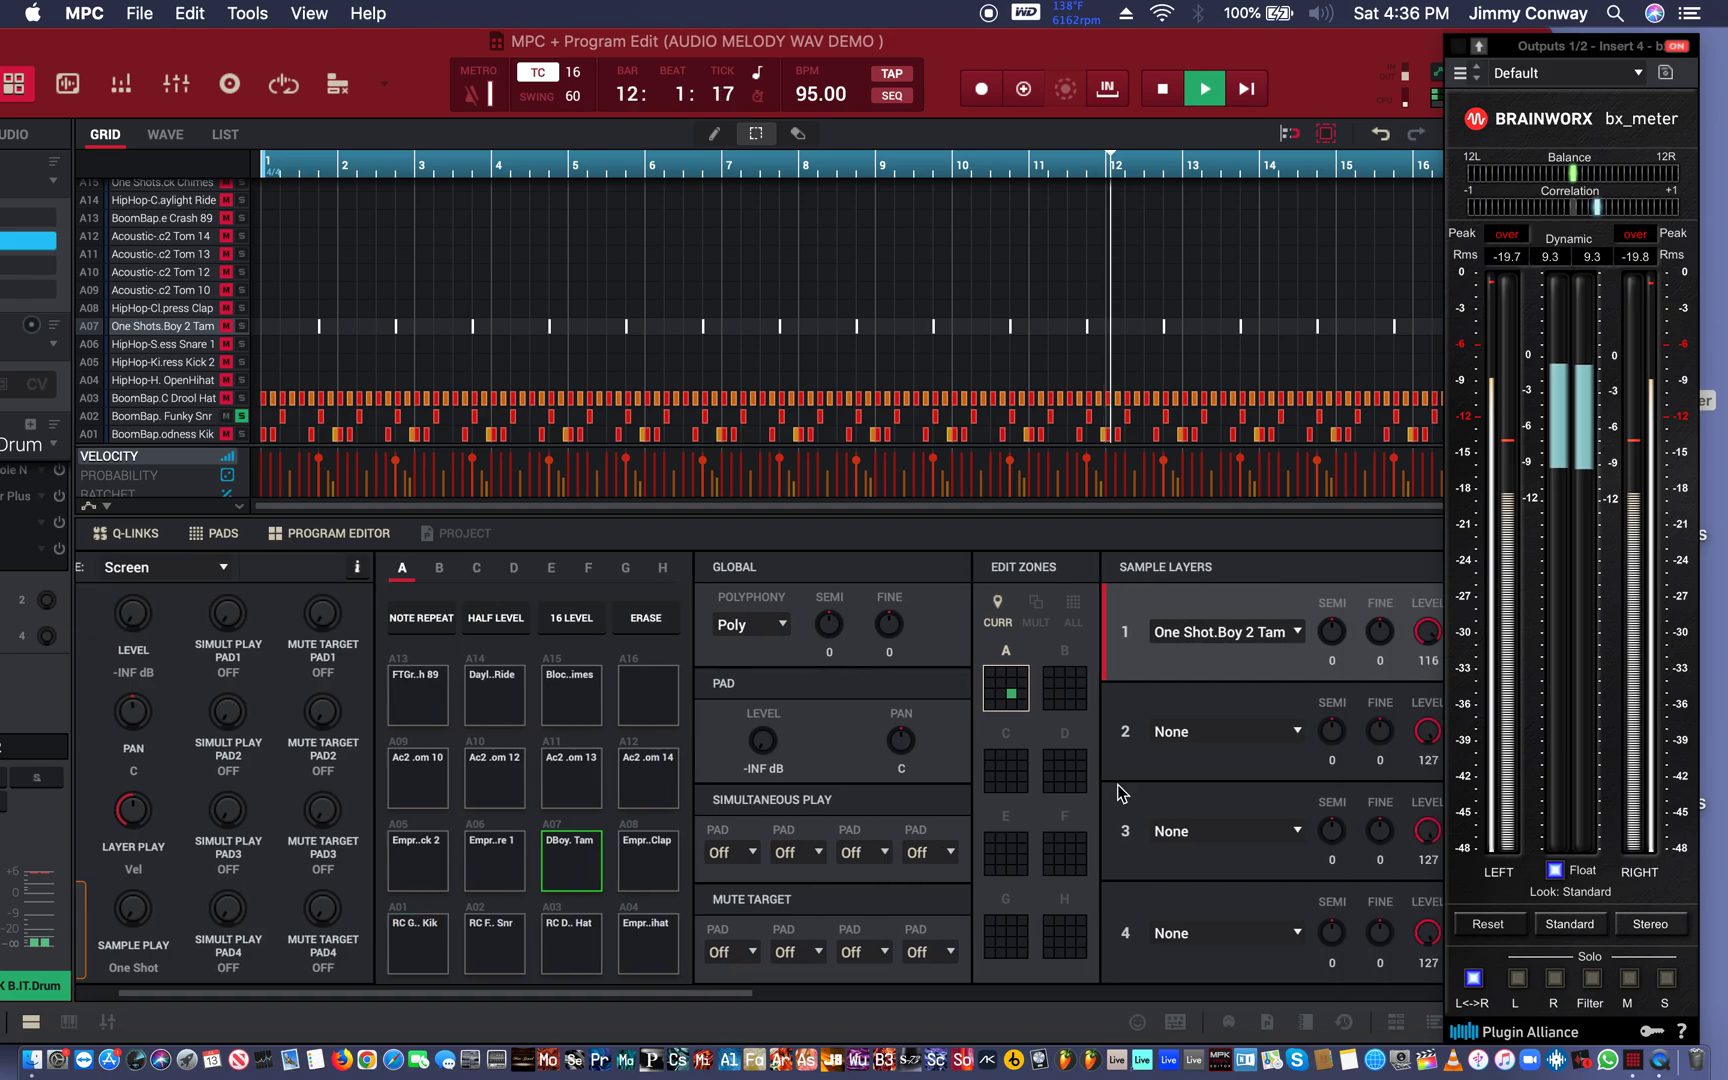
scroll(1216, 846, "right", 2)
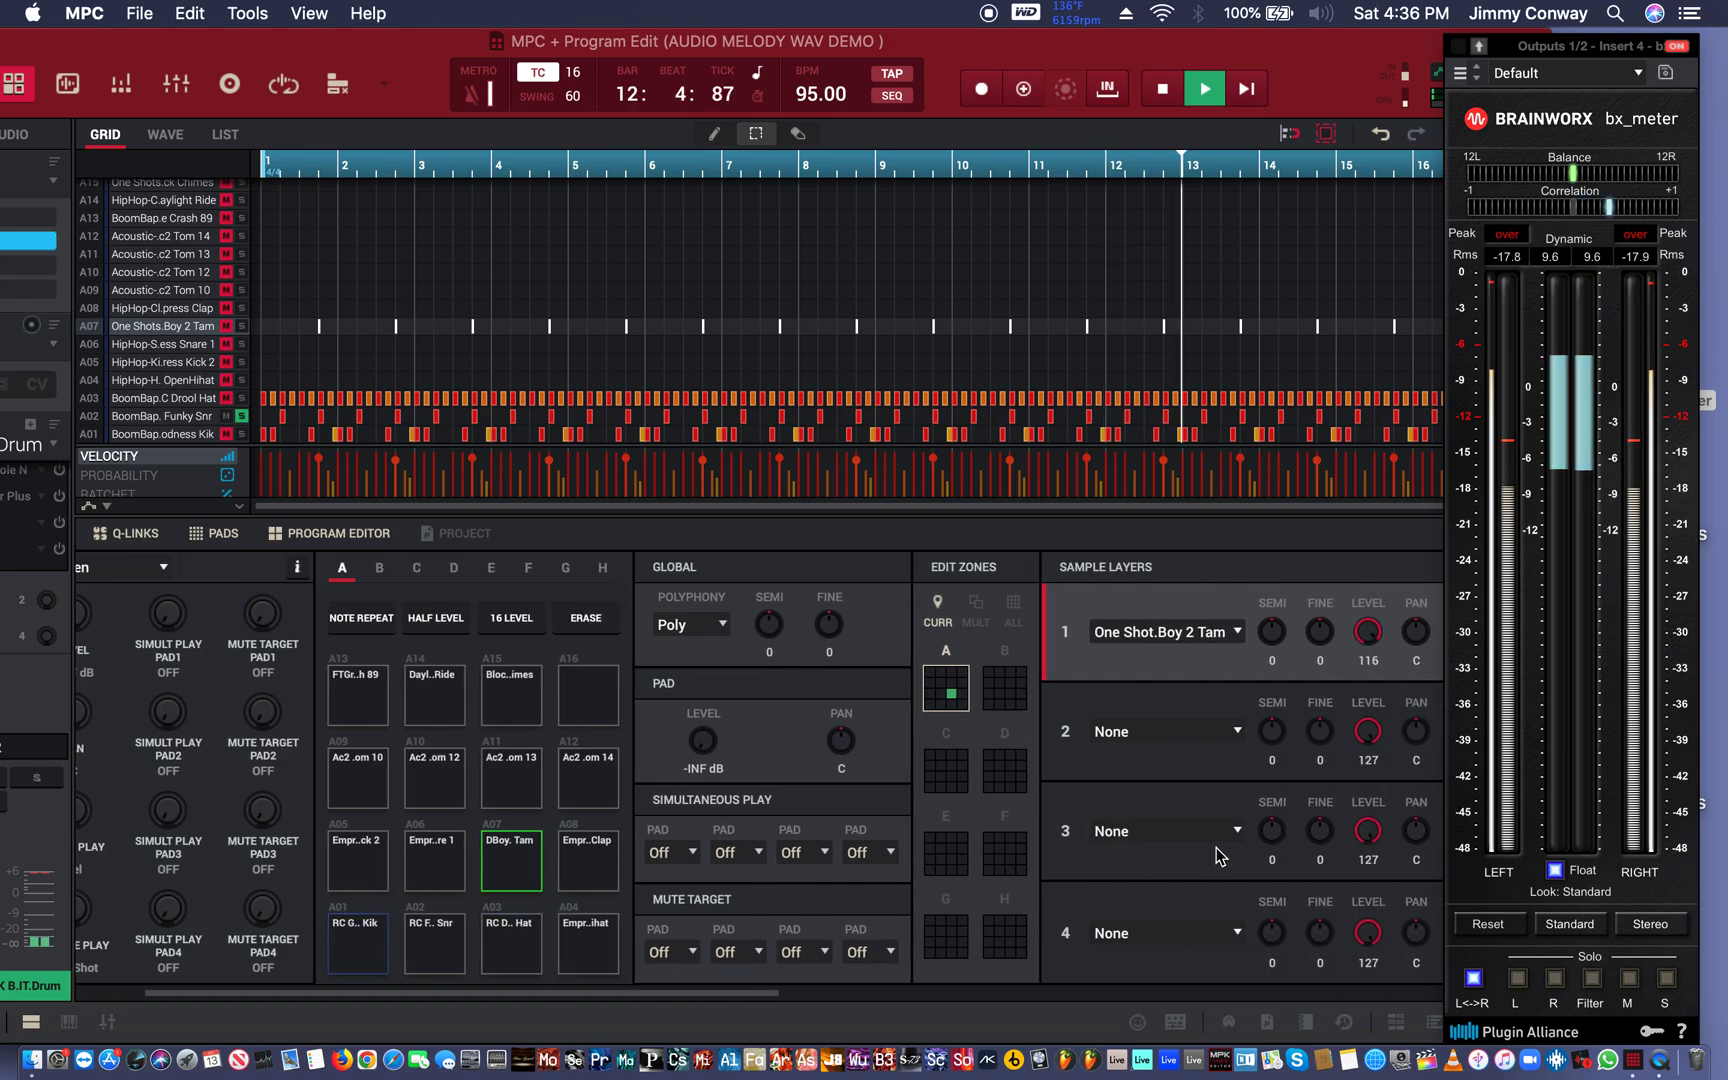
scroll(1216, 846, "right", 1)
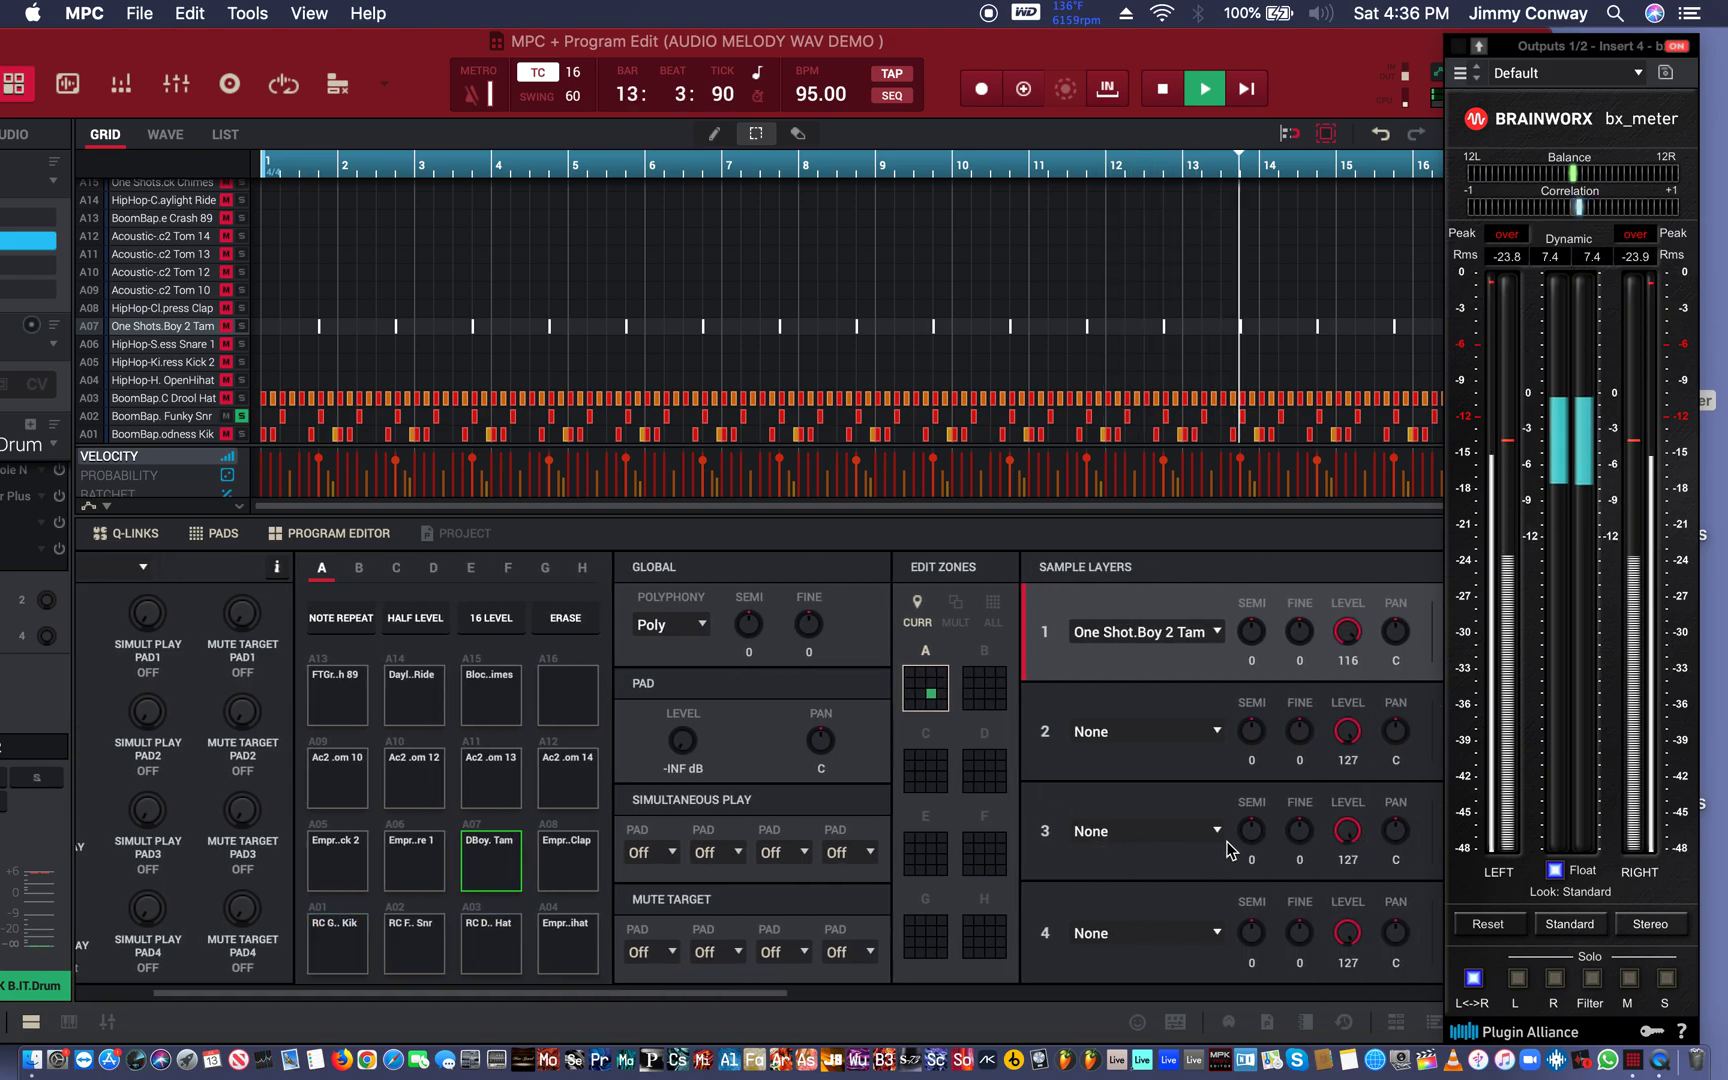
scroll(1245, 660, "right", 3)
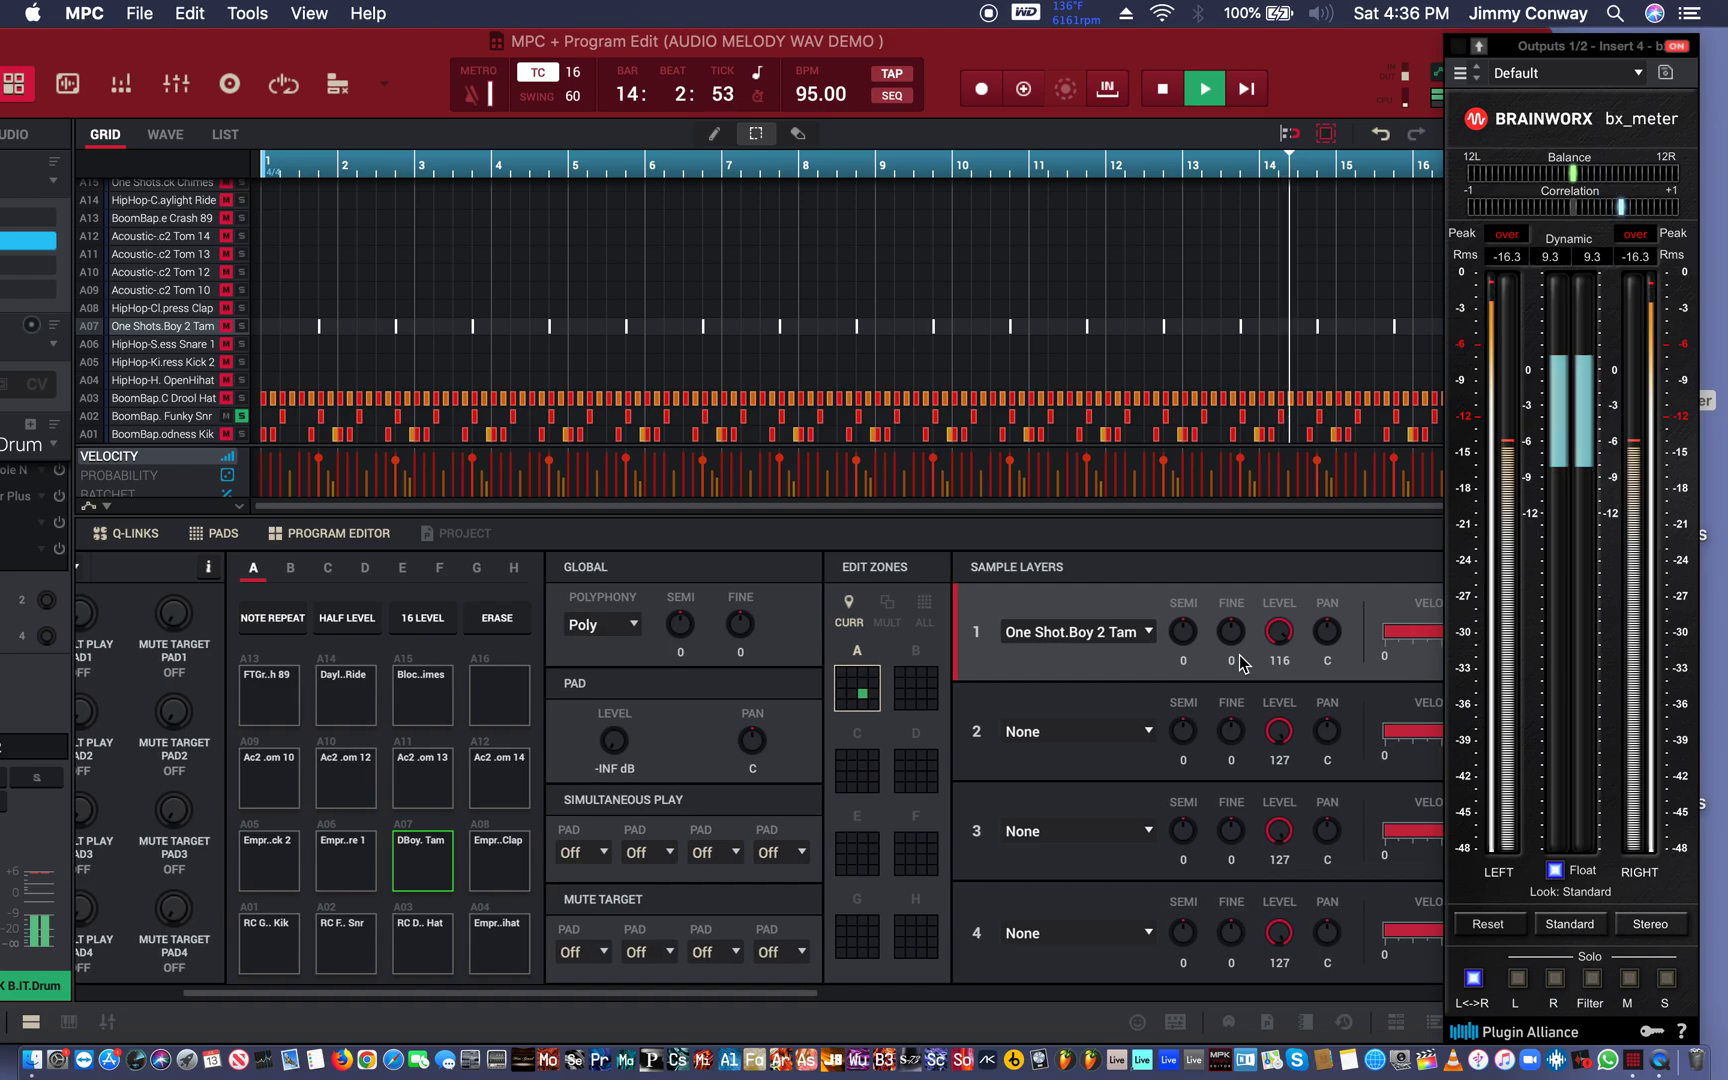
scroll(1234, 660, "right", 1)
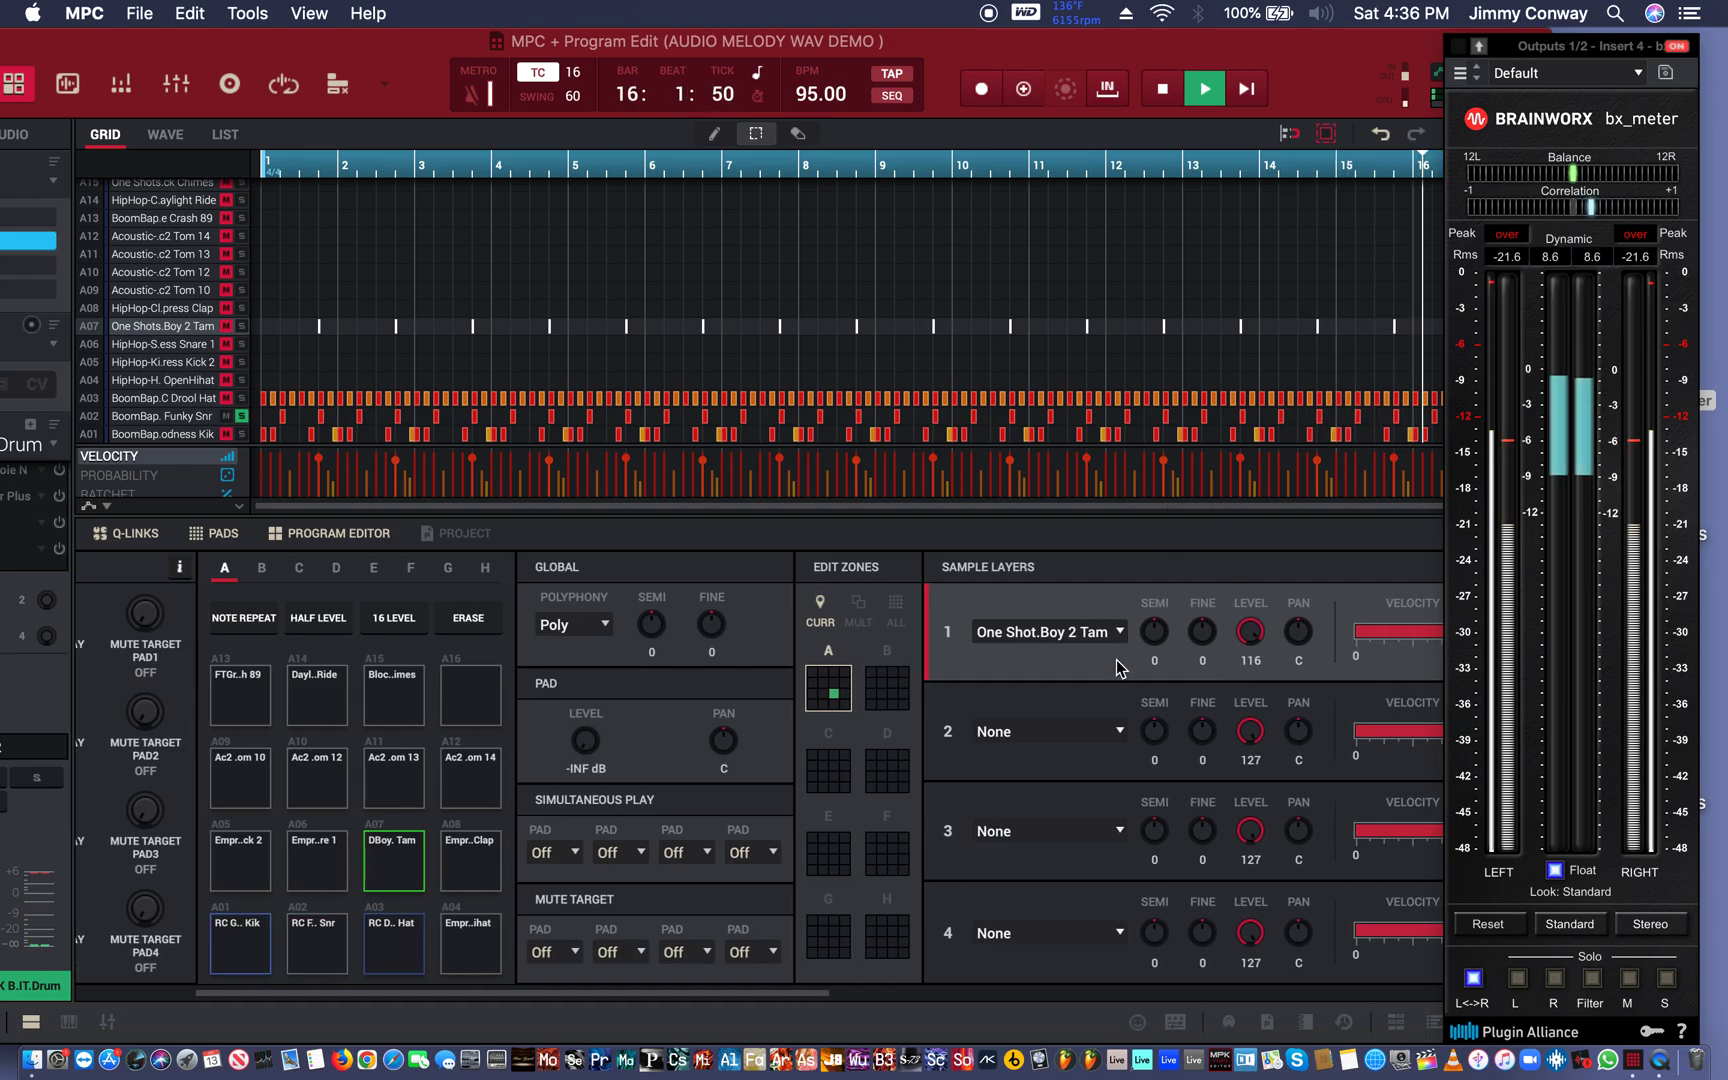
- Select the A02 Funky Snr pad and lower its layer 1 sample level to 28 while the sequence plays
key("space")
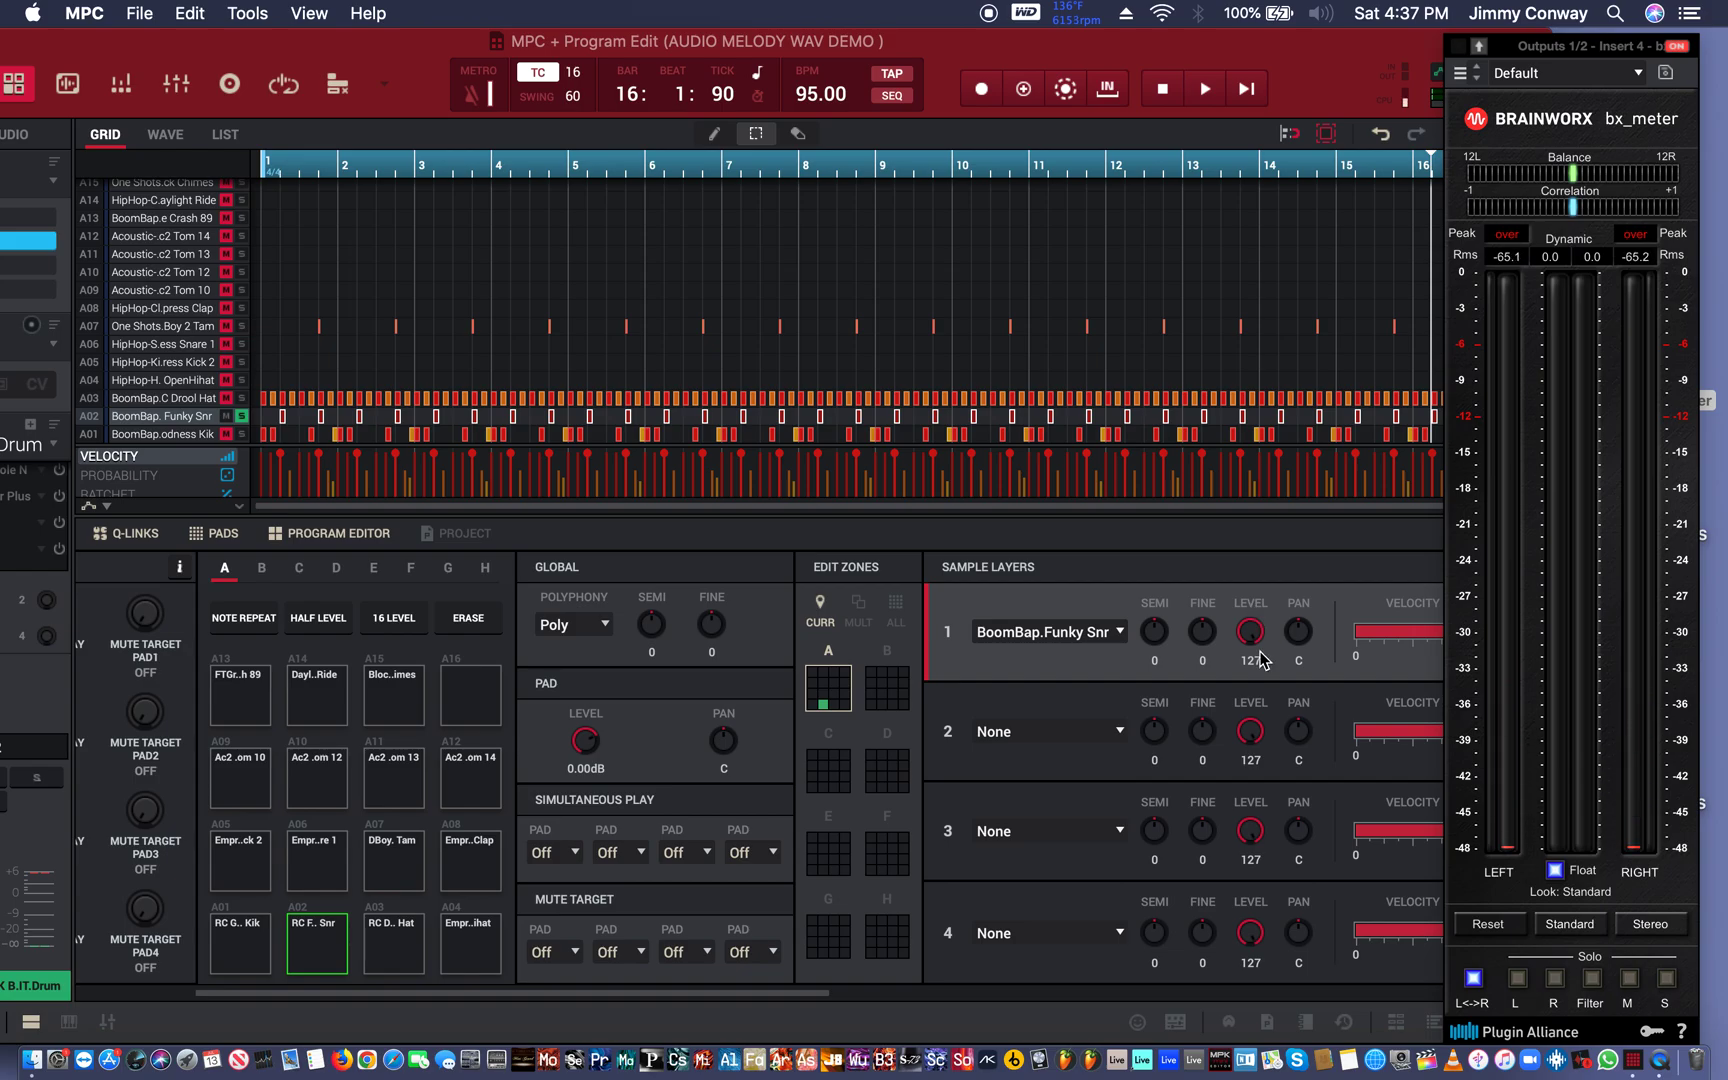
key("space")
scroll(1250, 632, "down", 5)
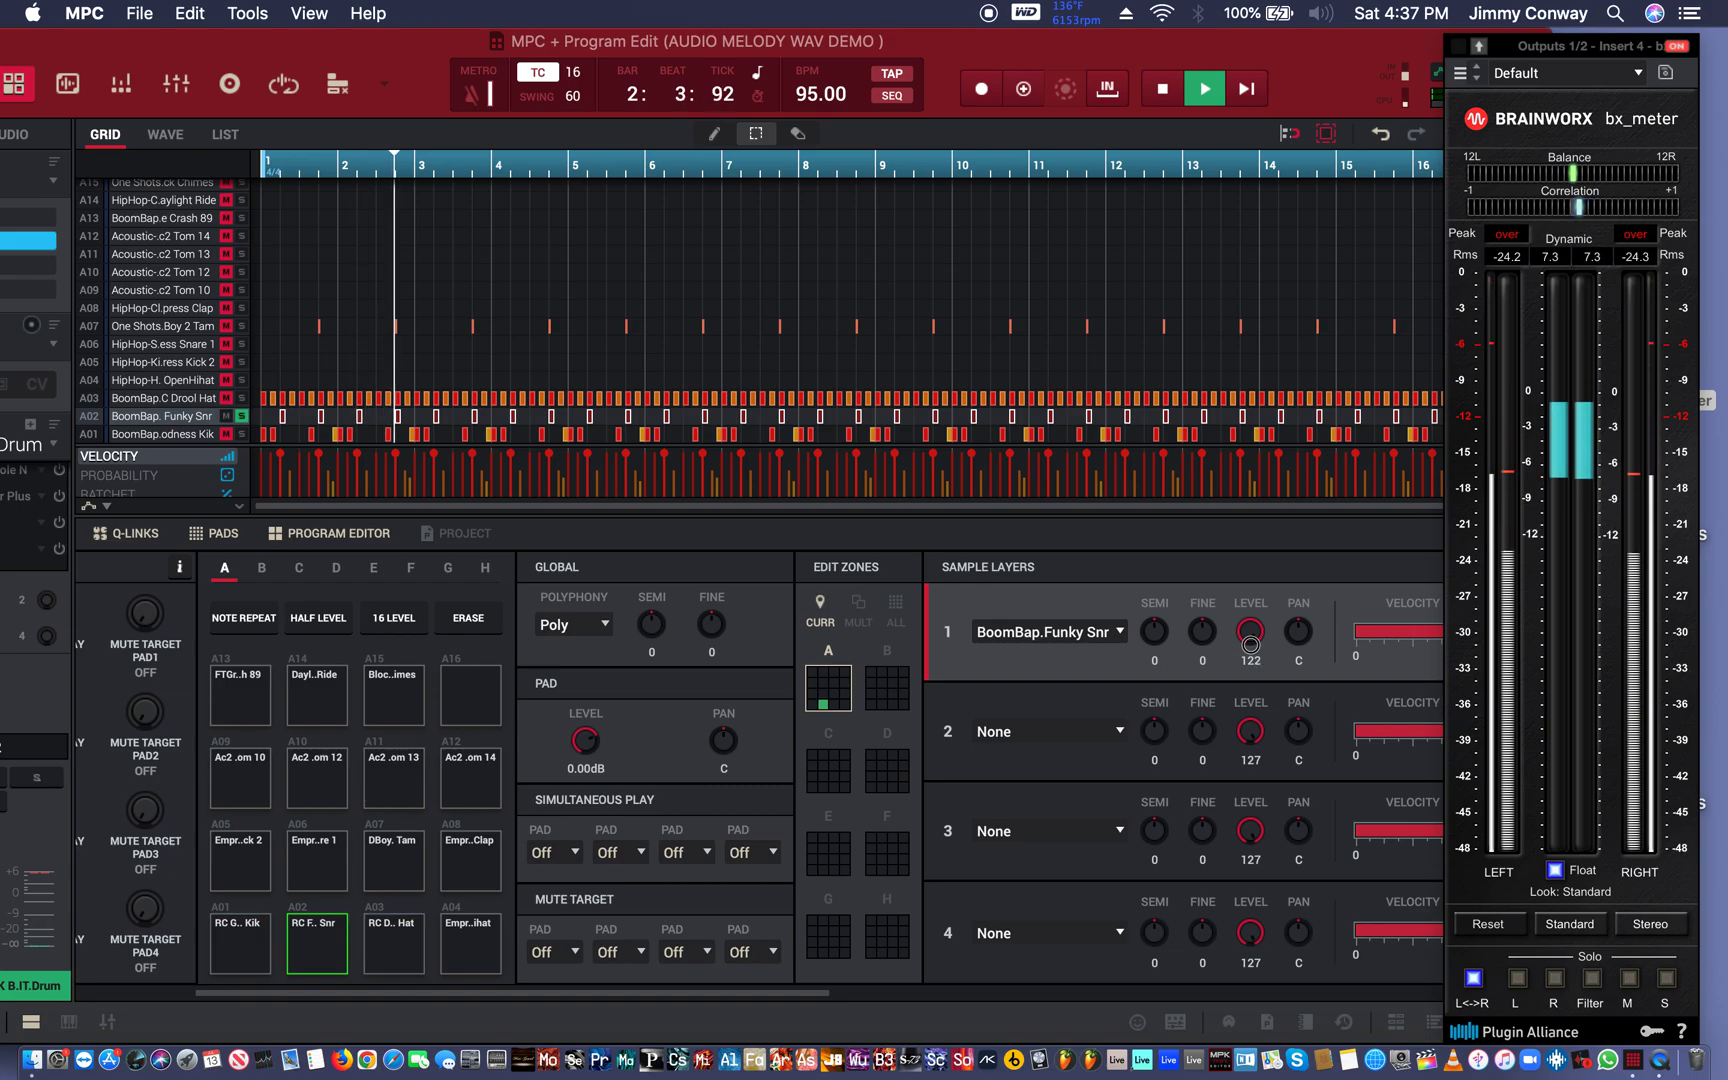
key("space")
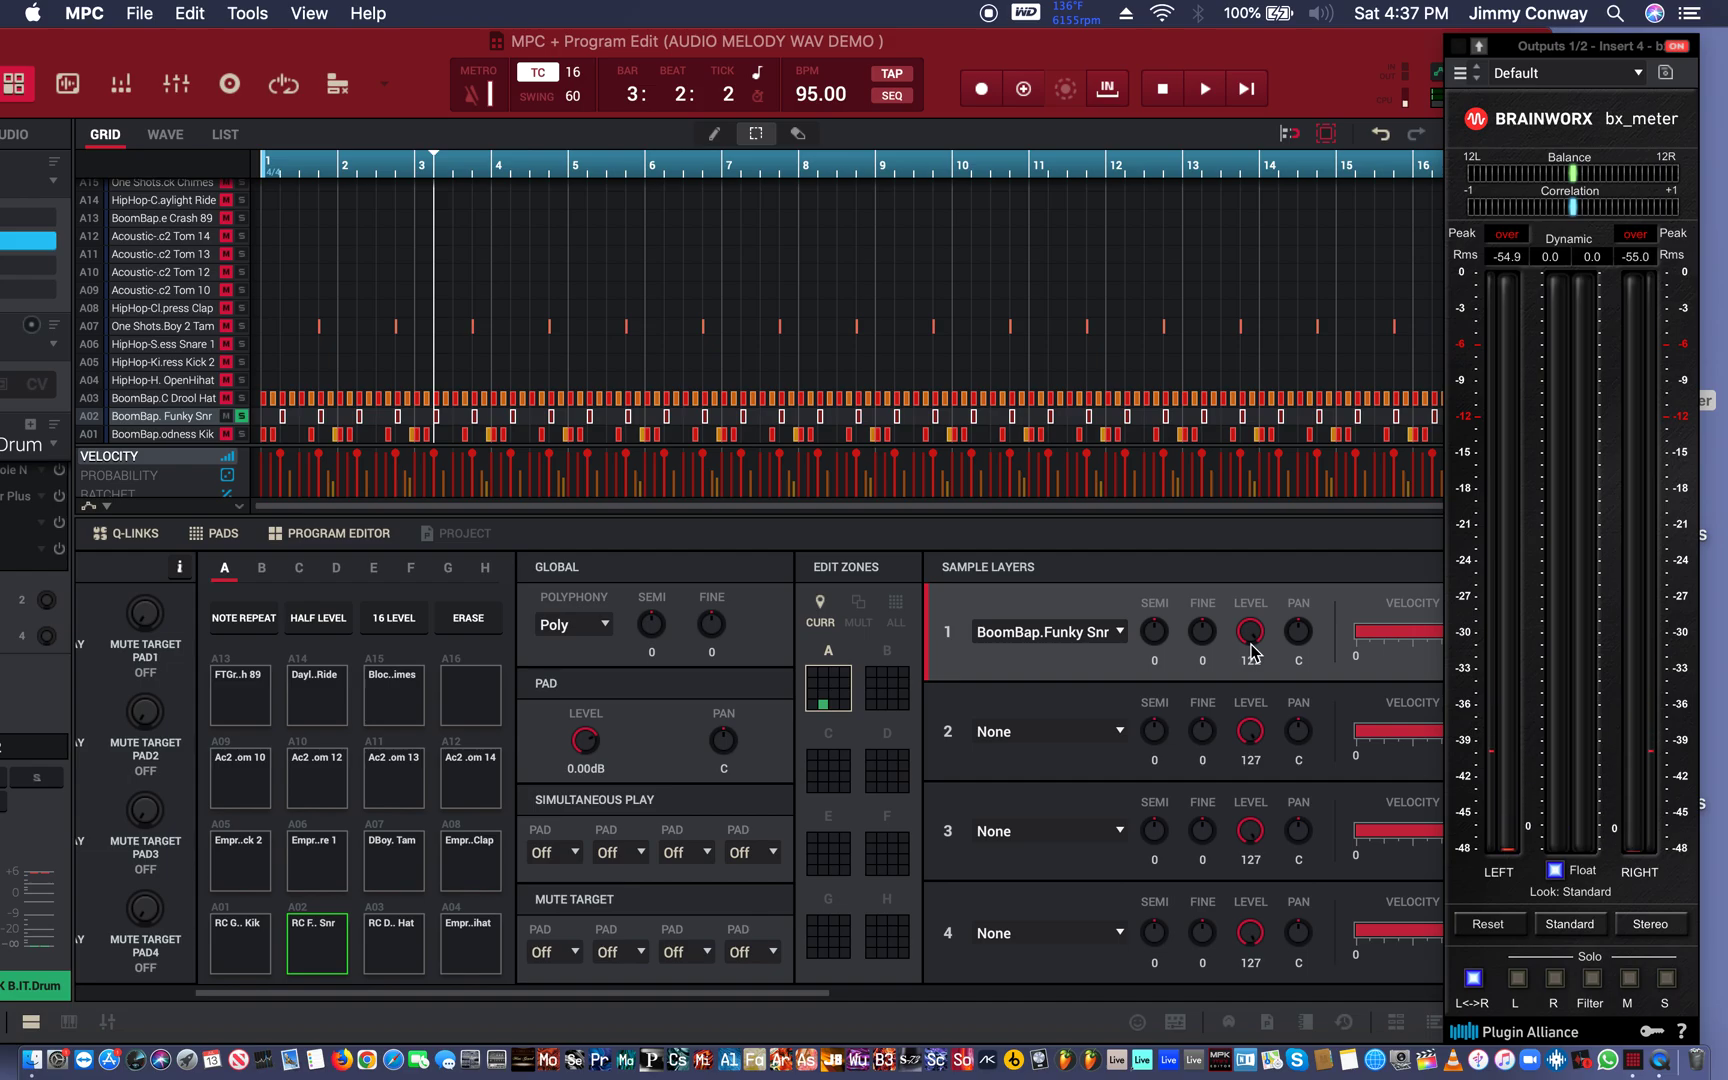
scroll(1251, 651, "right", 1)
scroll(1251, 651, "right", 2)
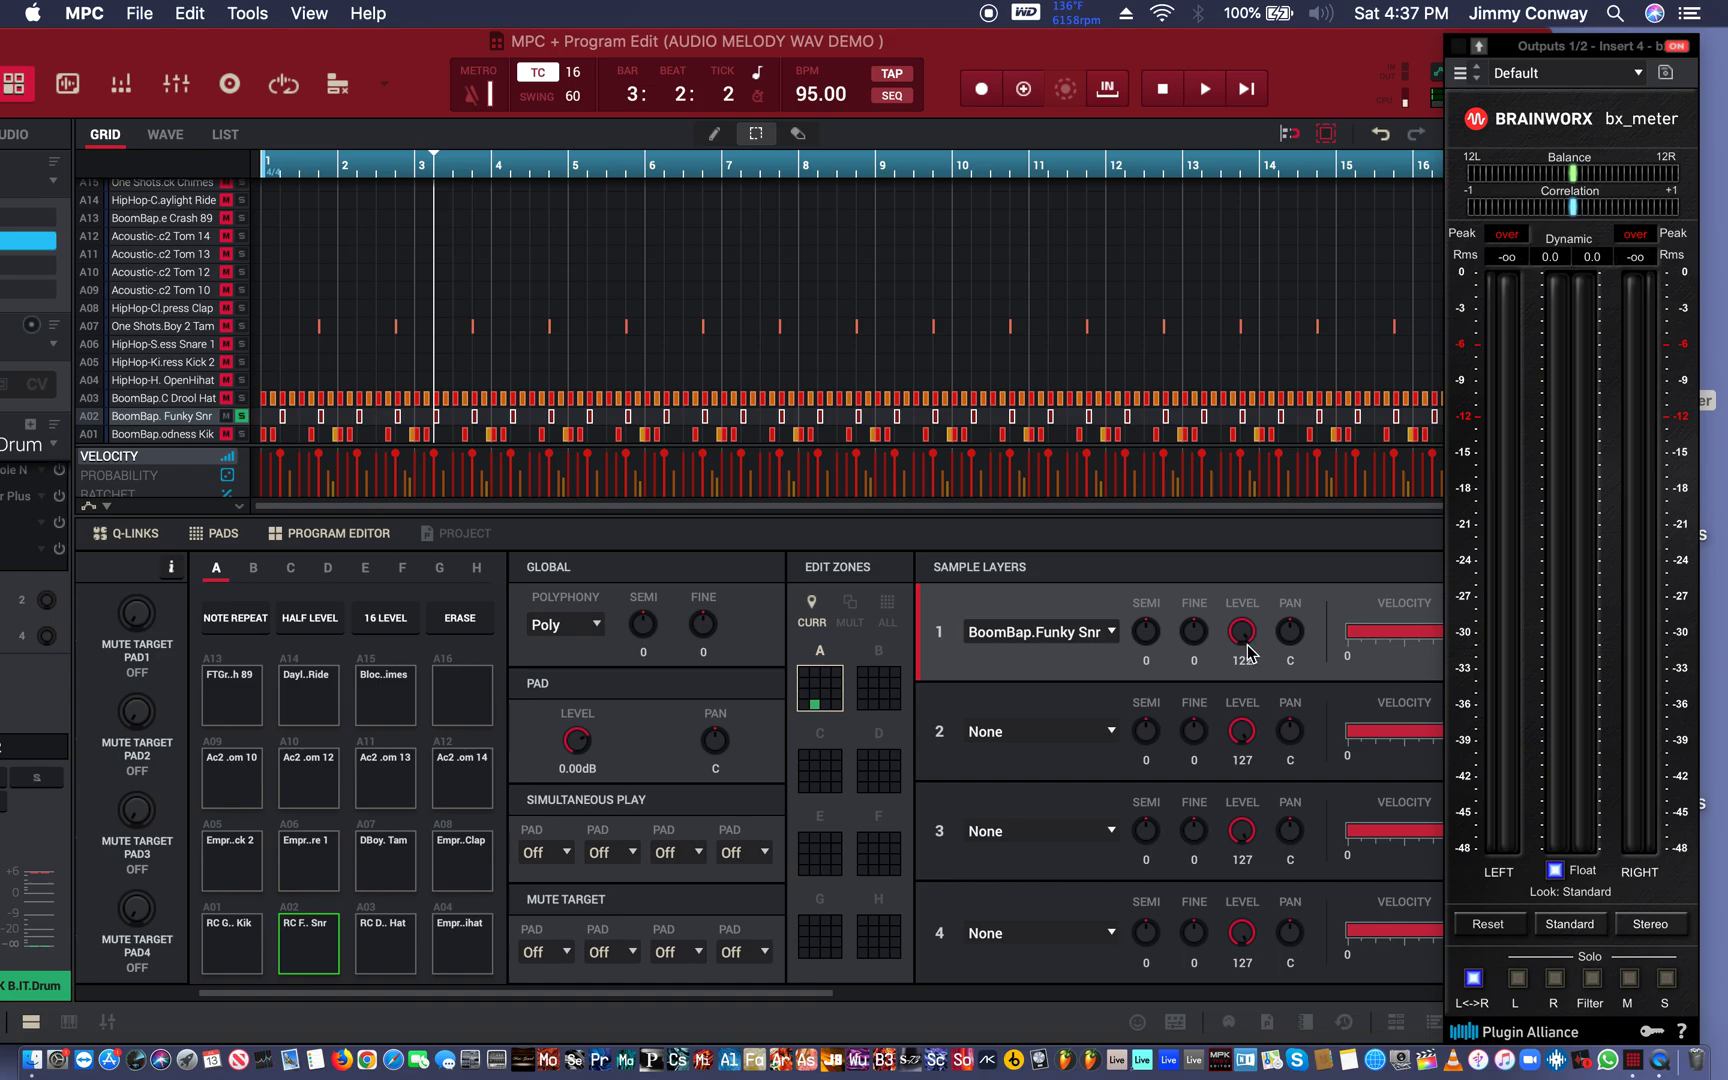
key("space")
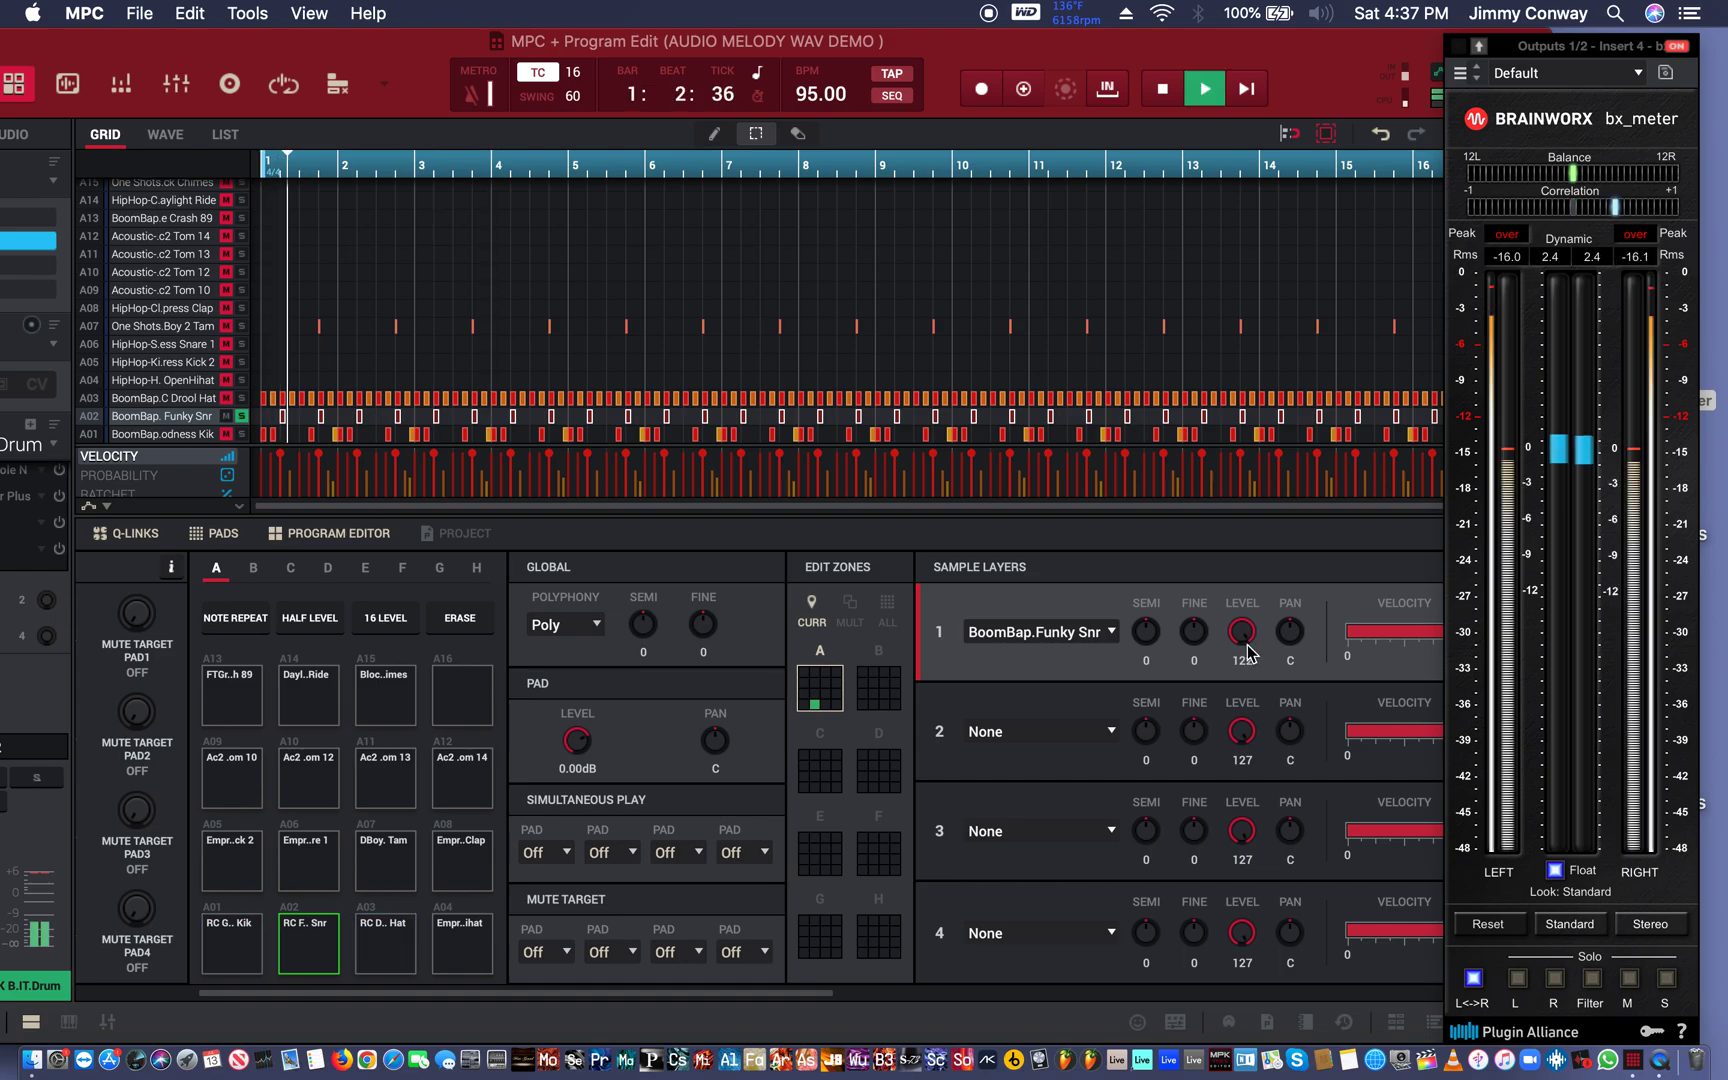
left_click_drag(1246, 662, 1261, 750)
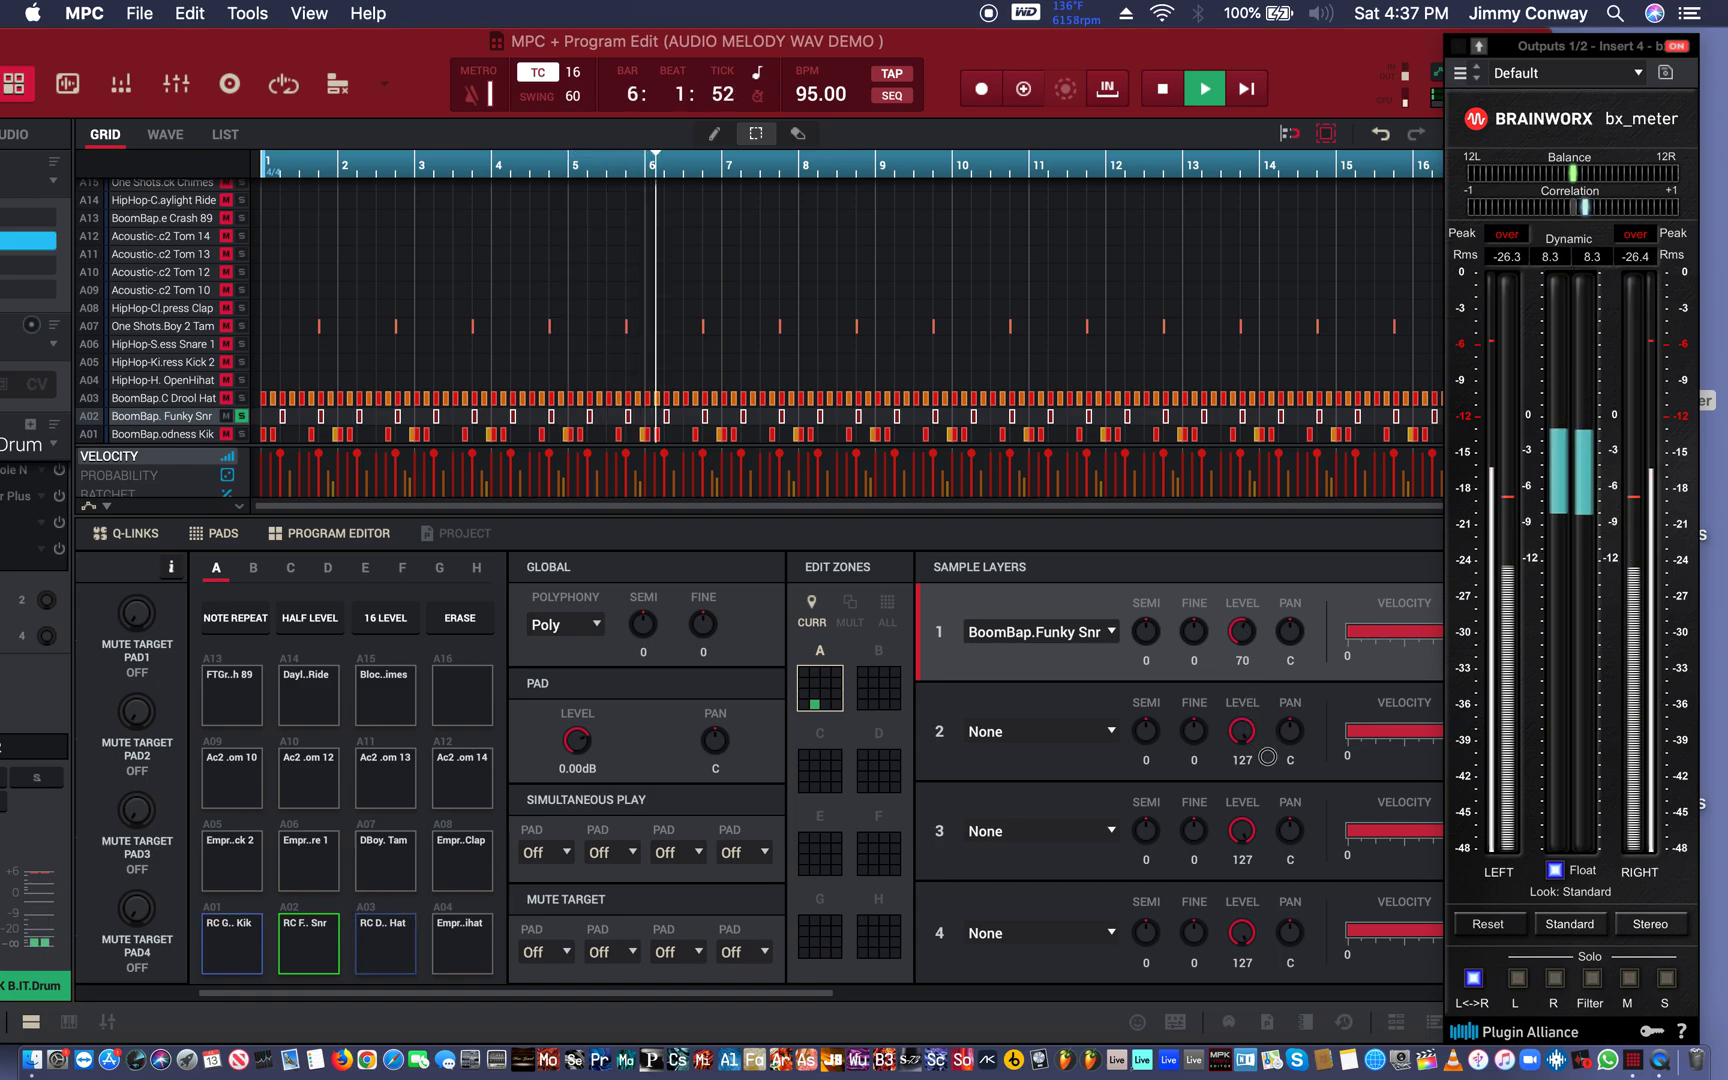
left_click_drag(1240, 652, 1244, 701)
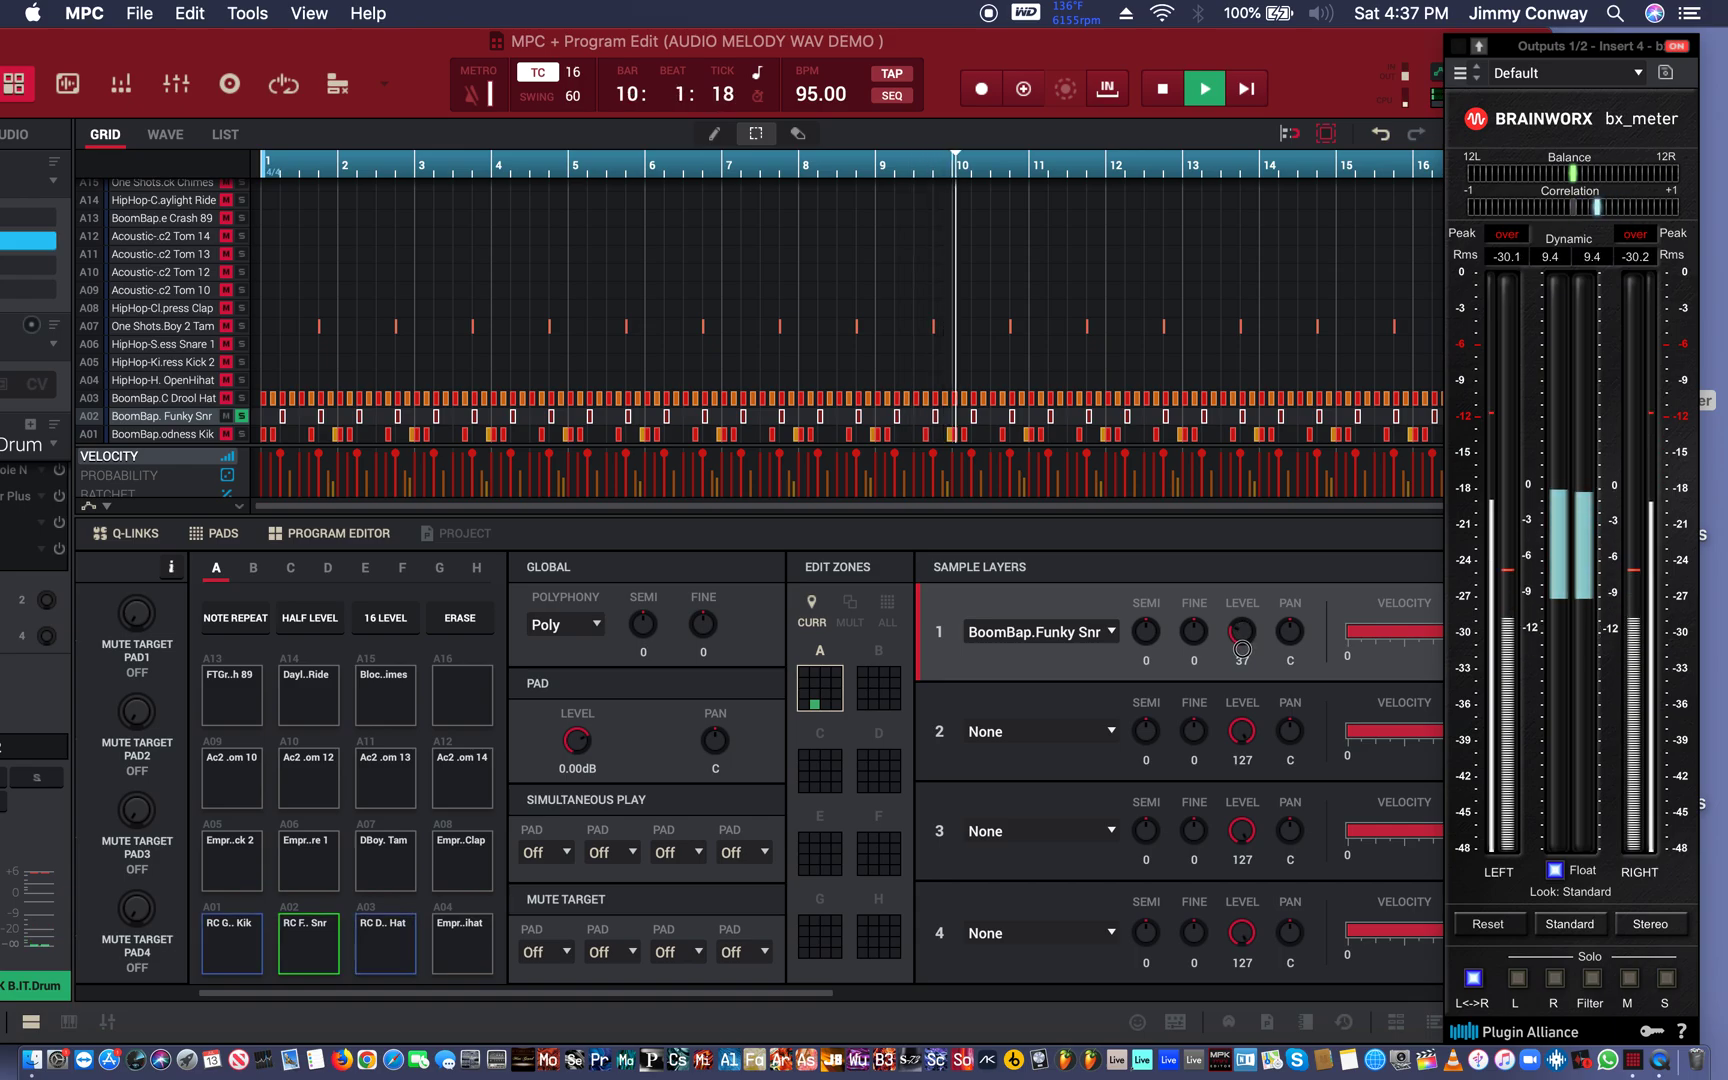
left_click_drag(1242, 669, 1242, 671)
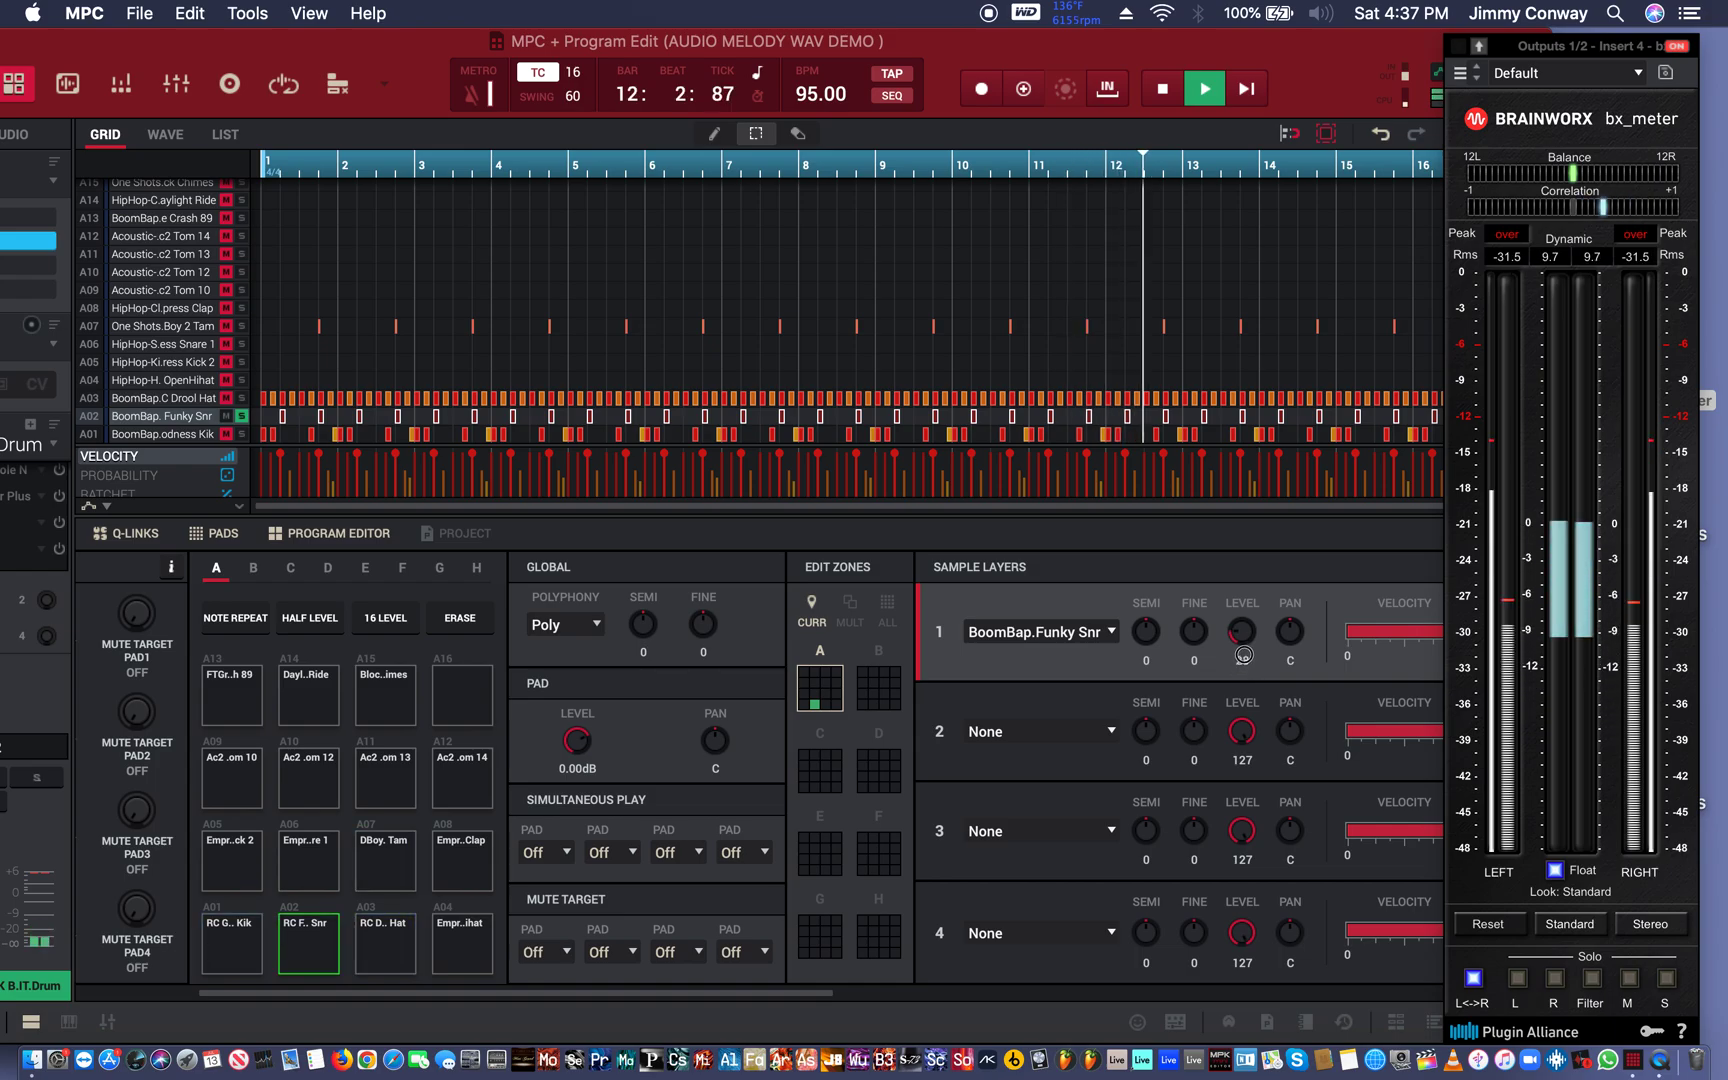
left_click_drag(1243, 654, 1243, 646)
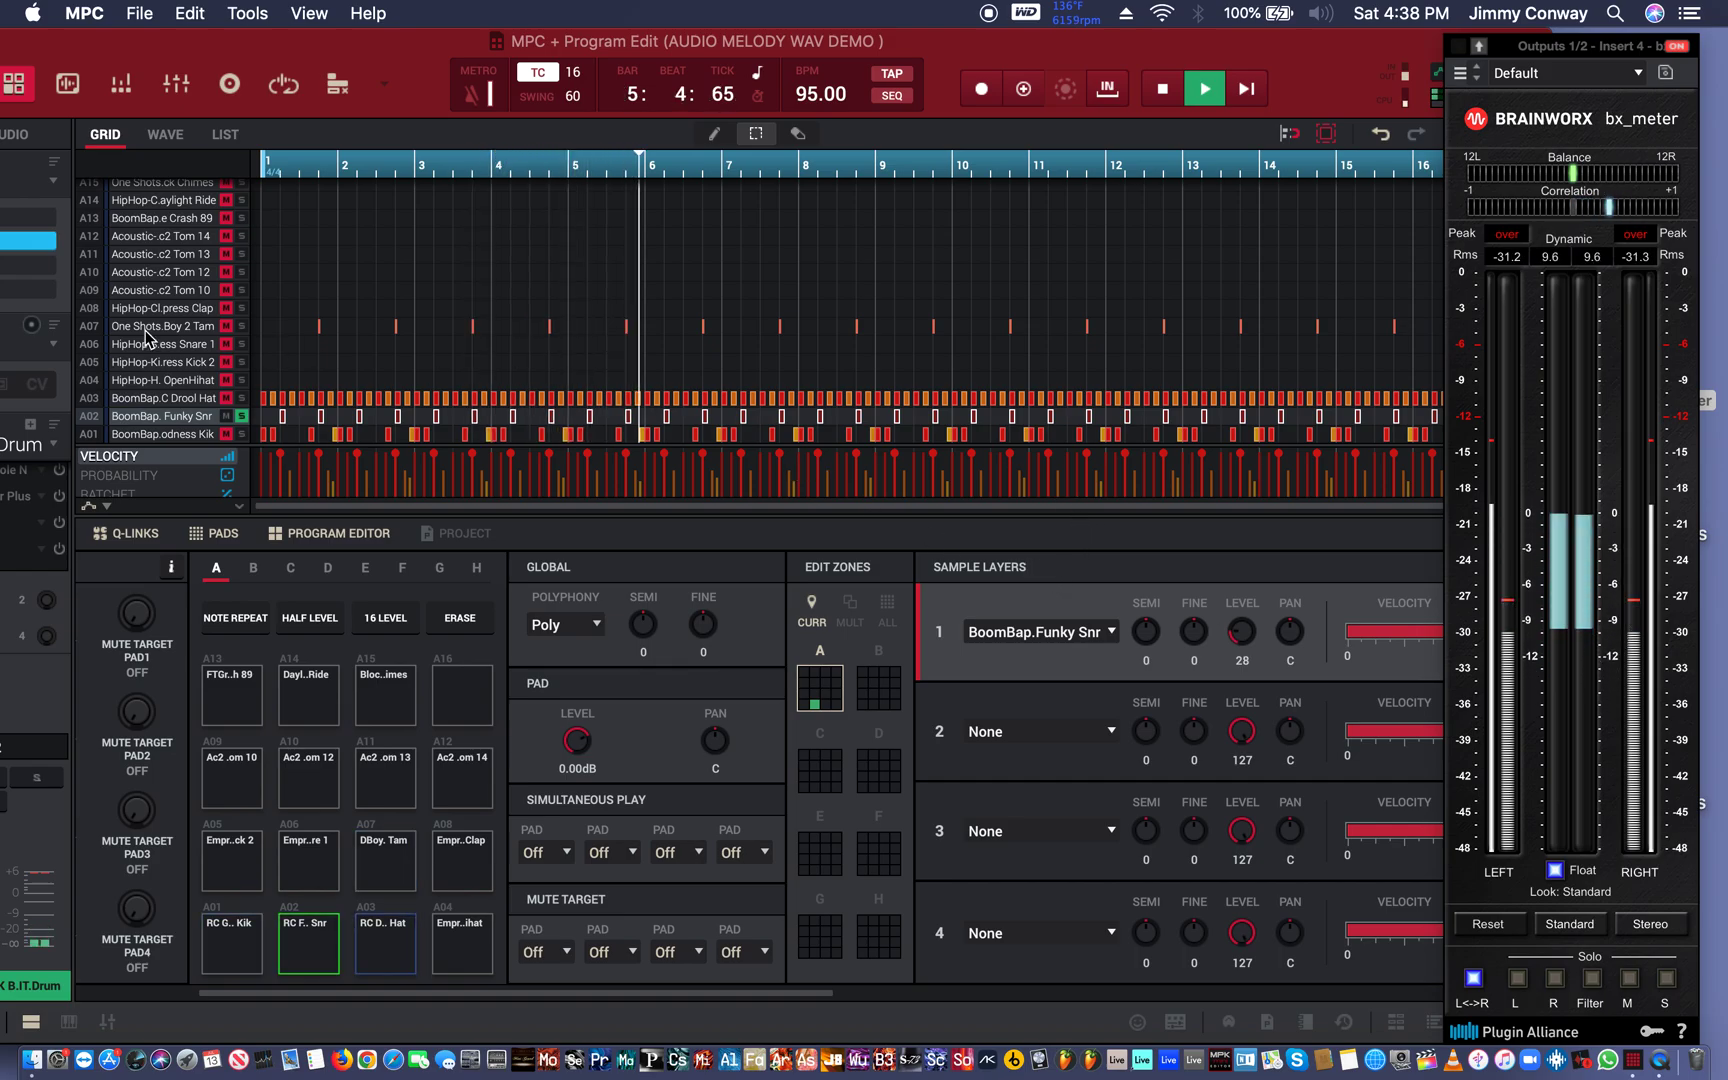
- Solo the A01 kick in place of the A02 snare and select the A01 pad for editing
left_click(241, 433)
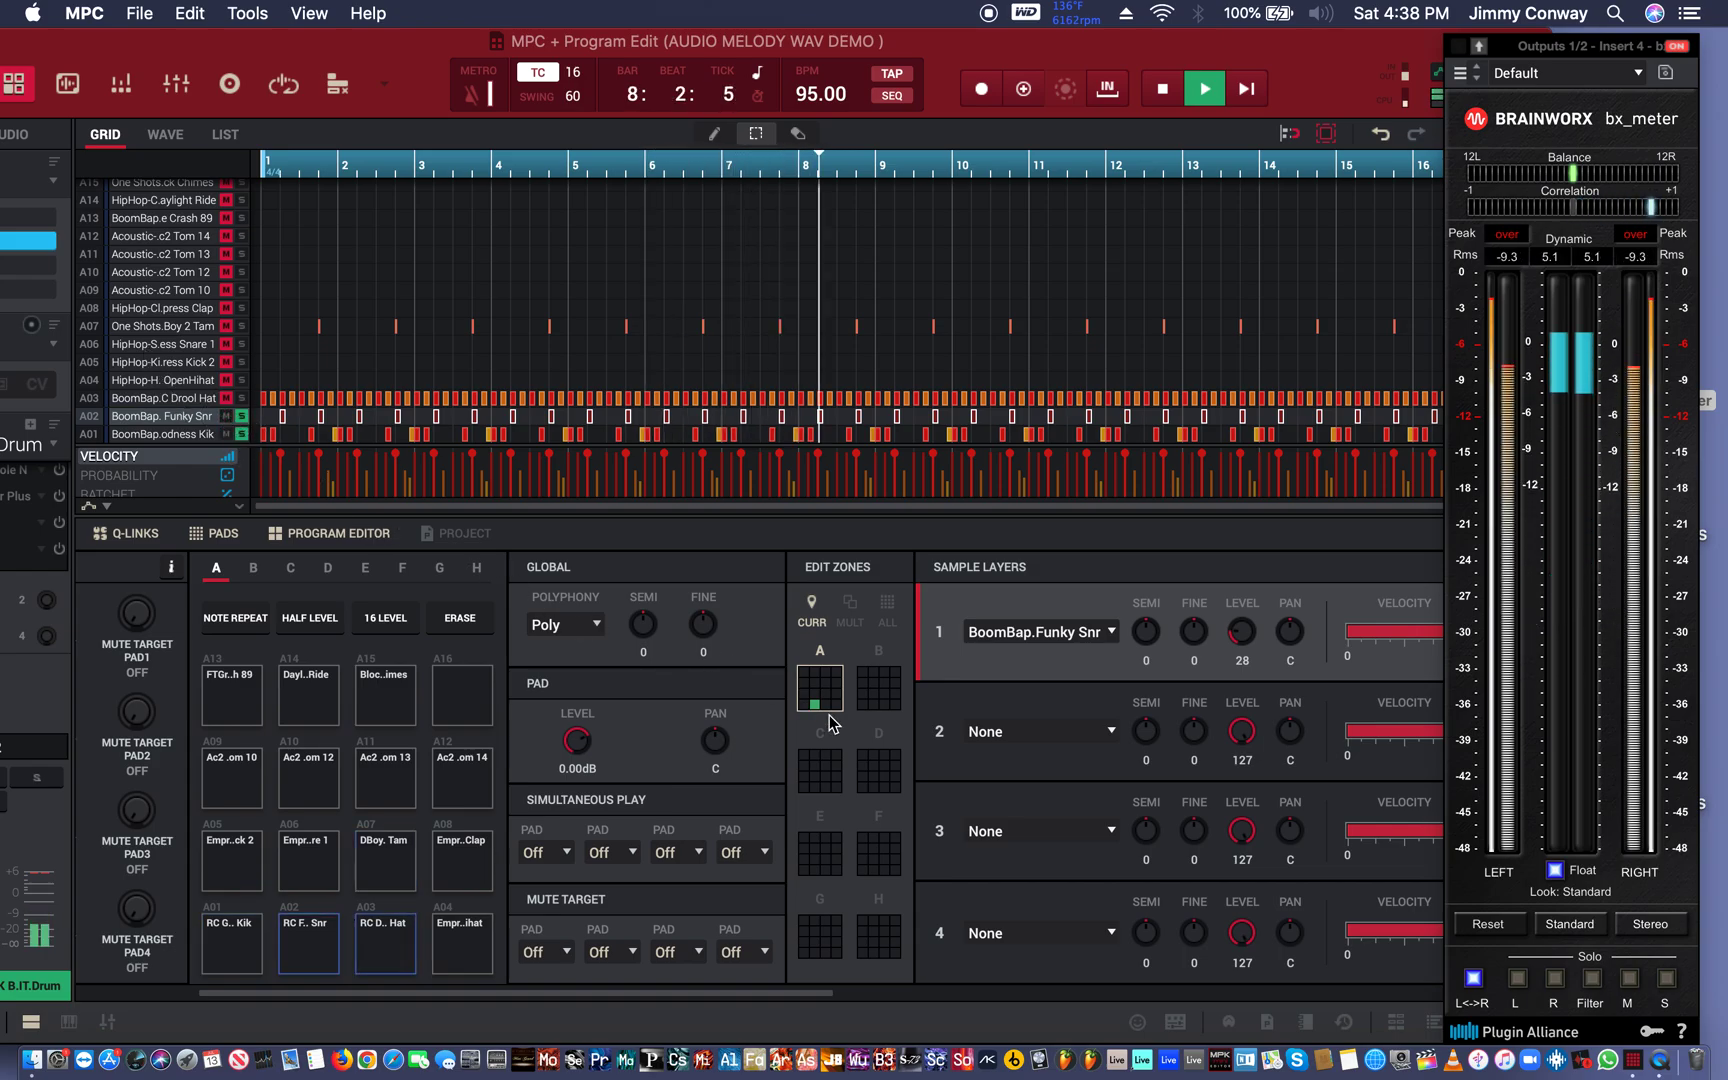
left_click(241, 416)
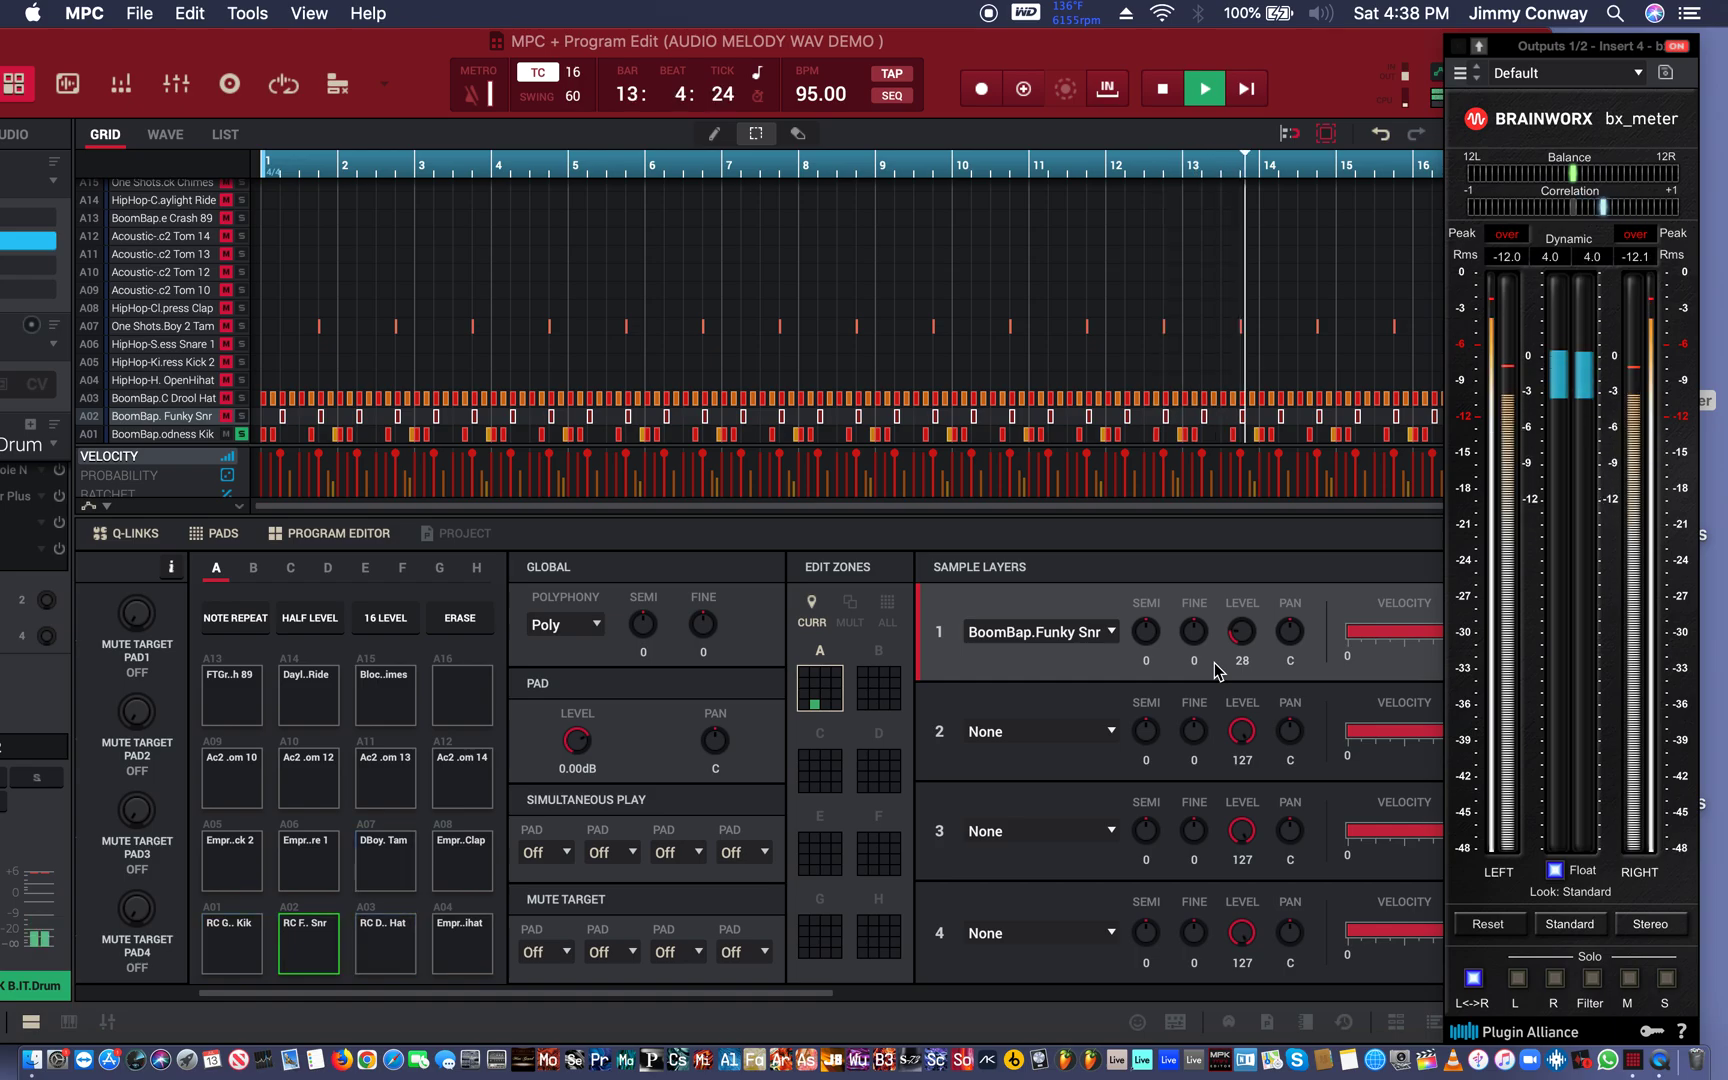
key("Down")
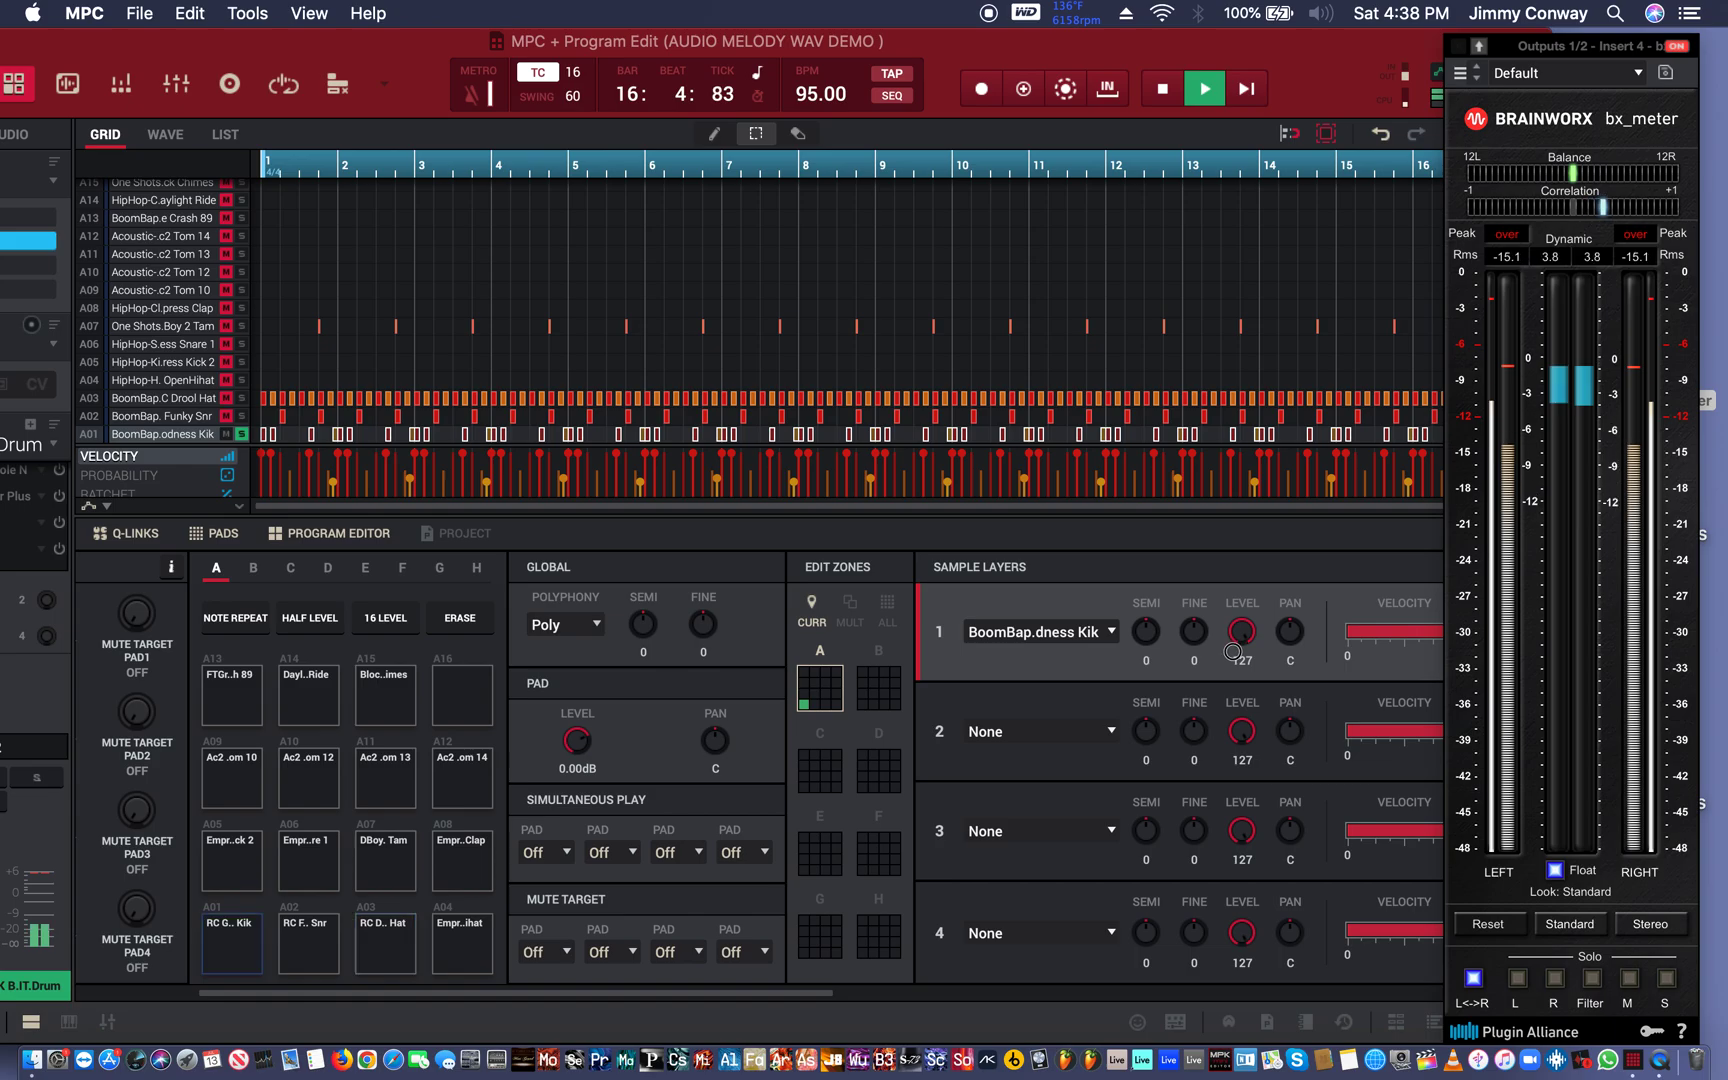
- Try the kick's layer 1 sample level at 56, and return it to 127
left_click_drag(1217, 736, 1217, 788)
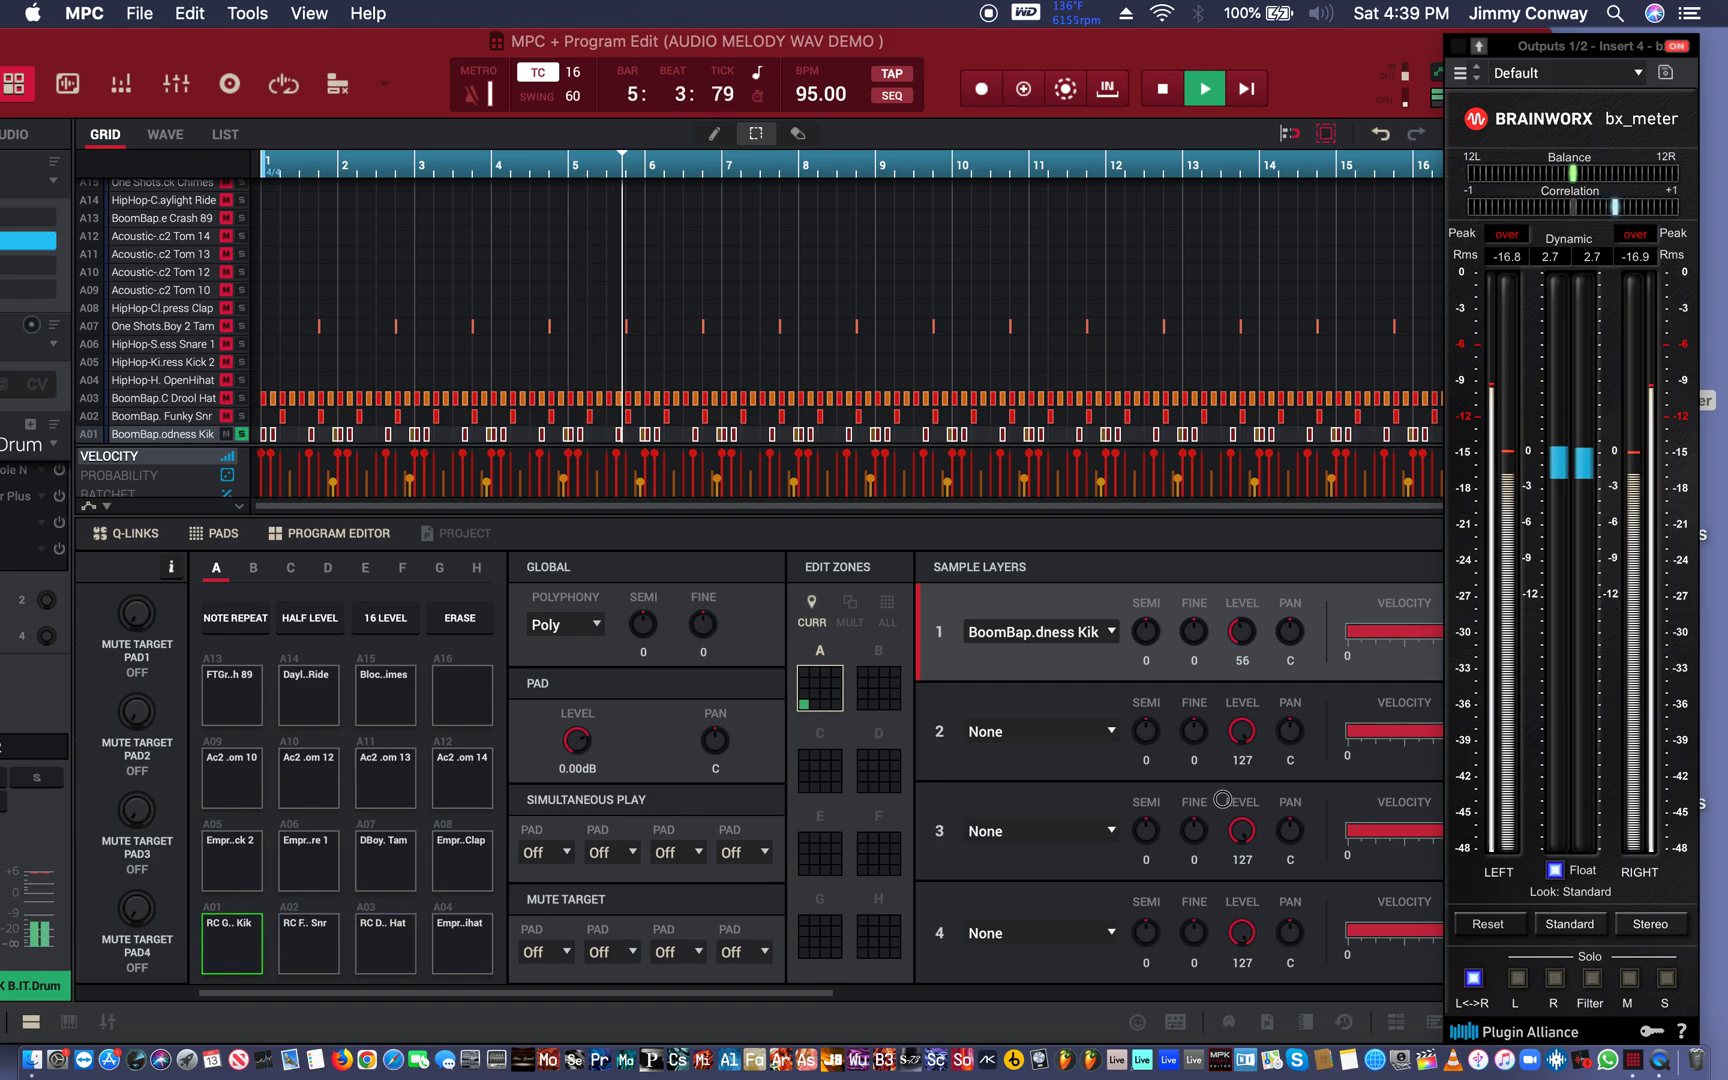
left_click_drag(1222, 800, 1226, 640)
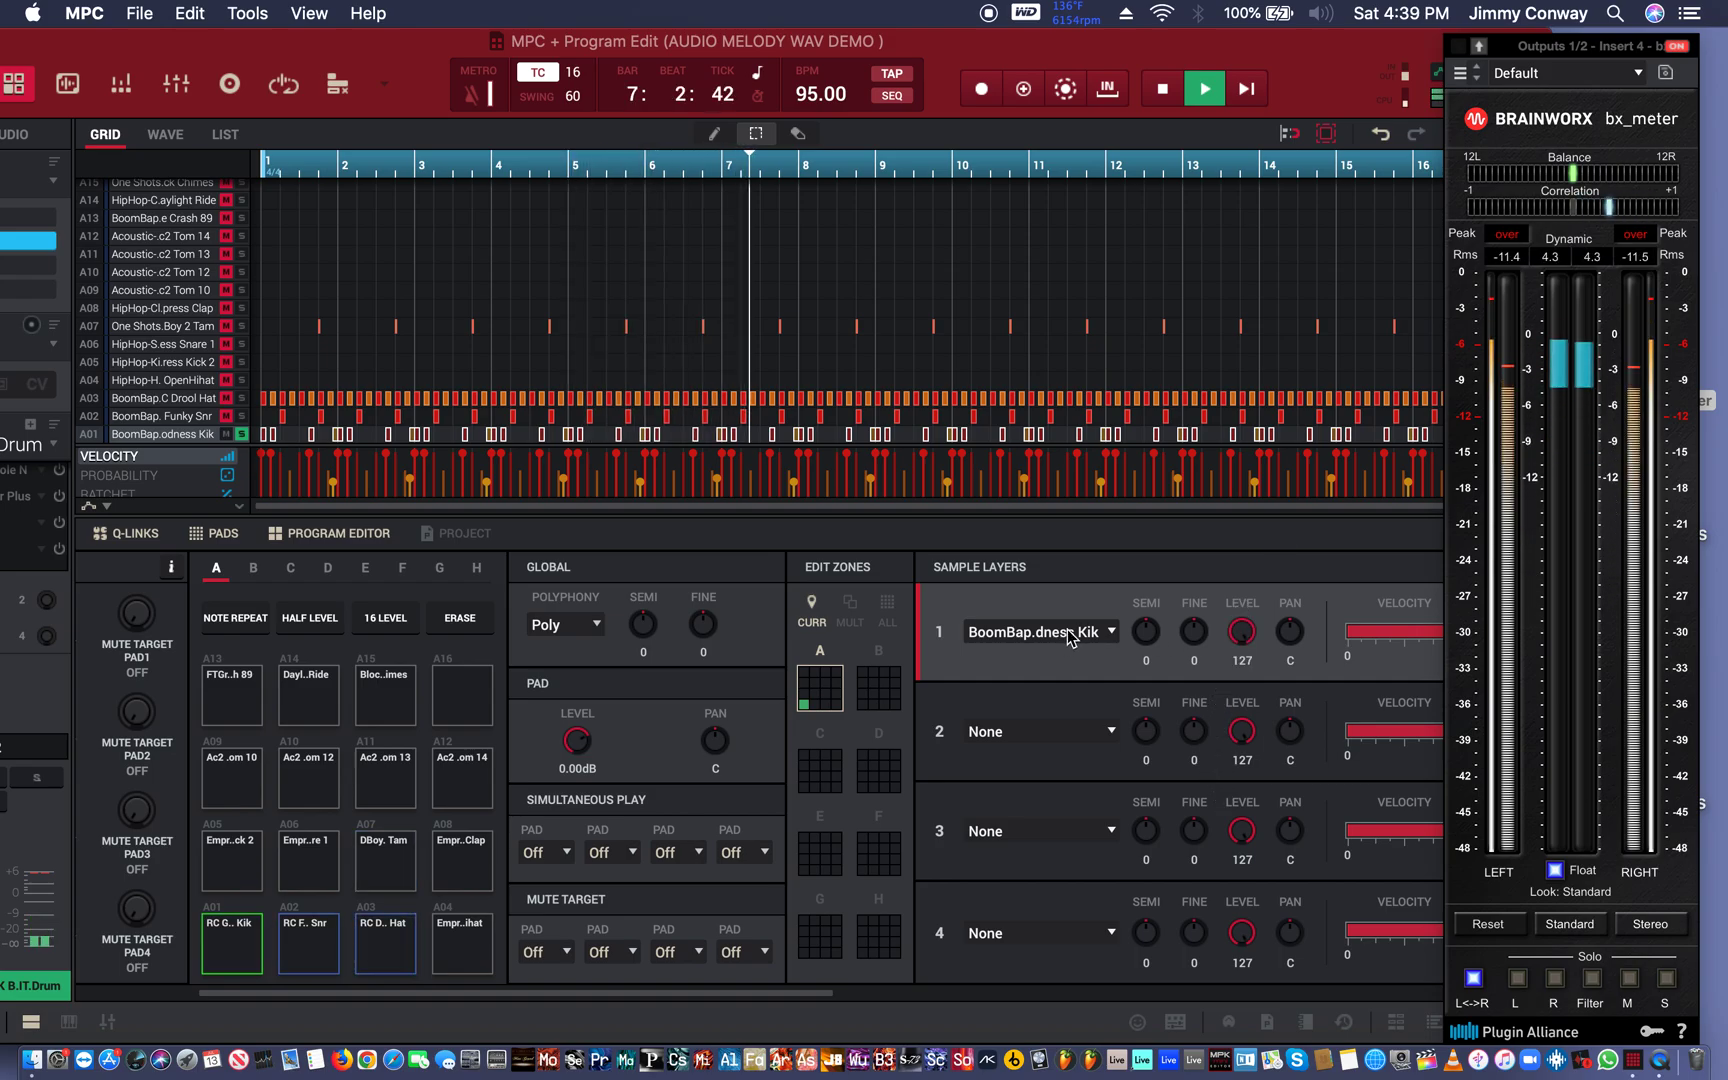
- Move the main window to reveal the channel strips and re-enable the drum program's bx_console N insert
left_click_drag(1104, 44, 1225, 52)
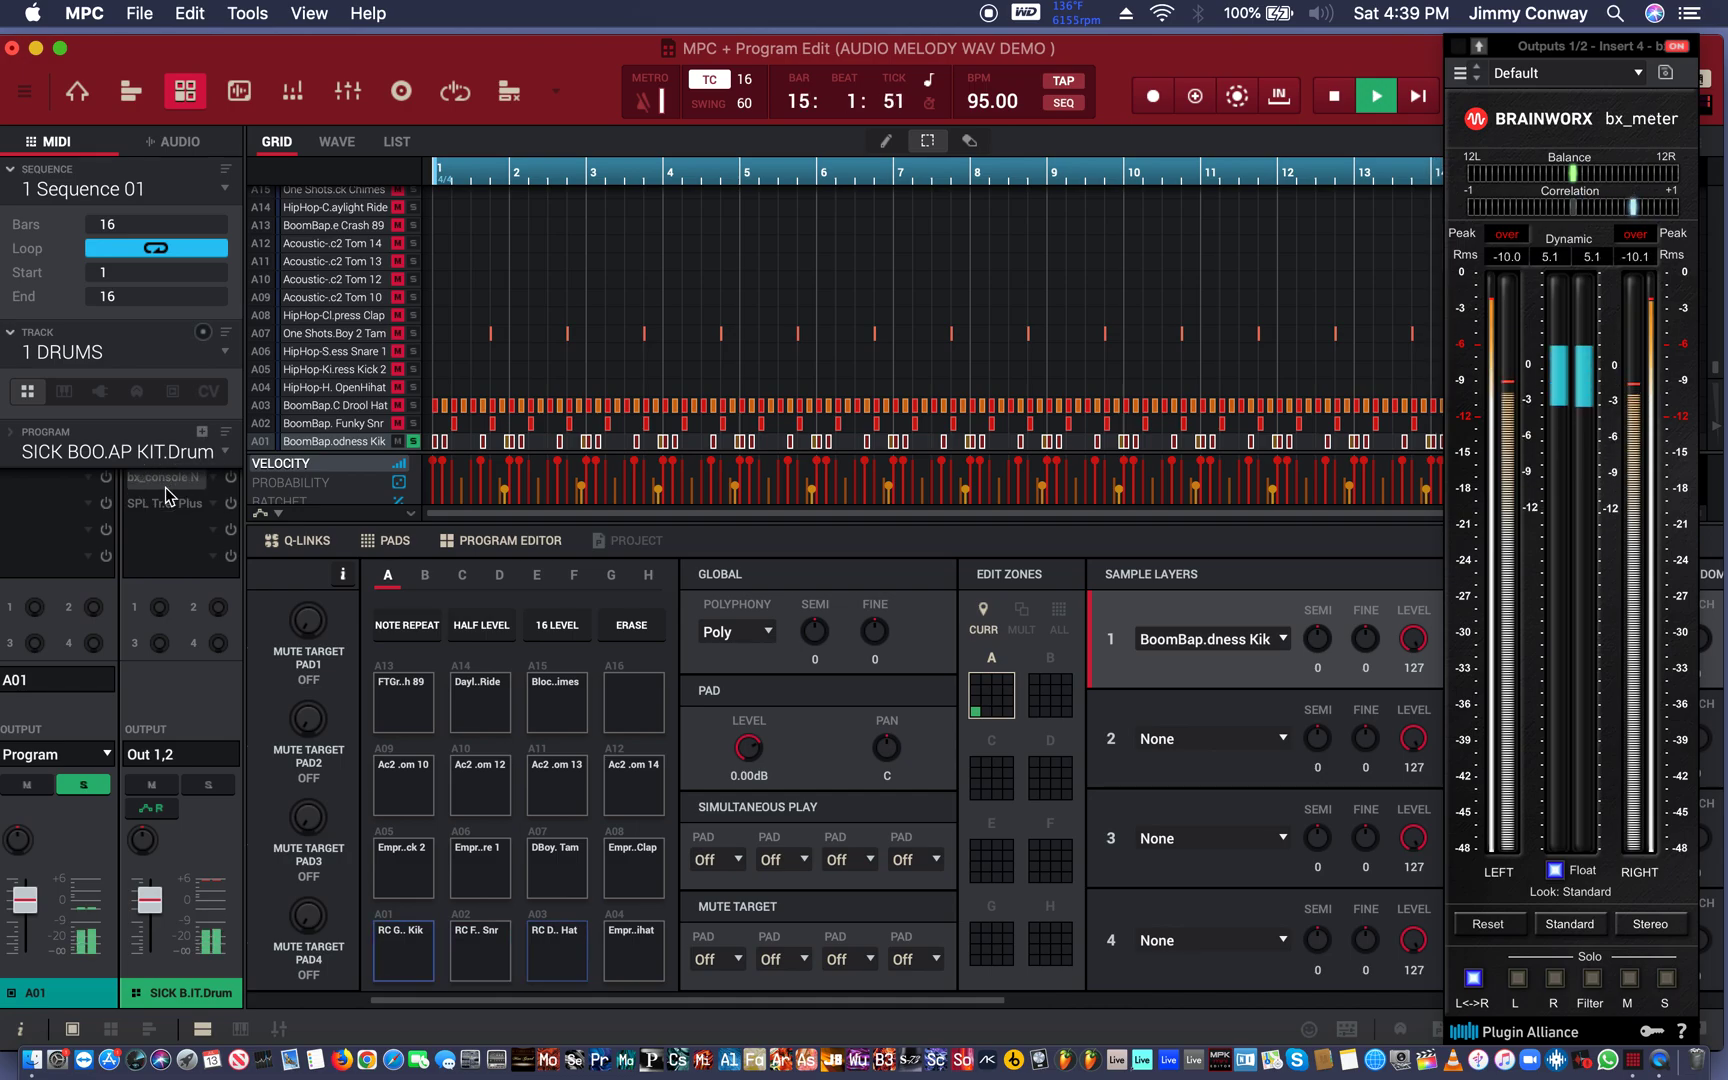
left_click(230, 478)
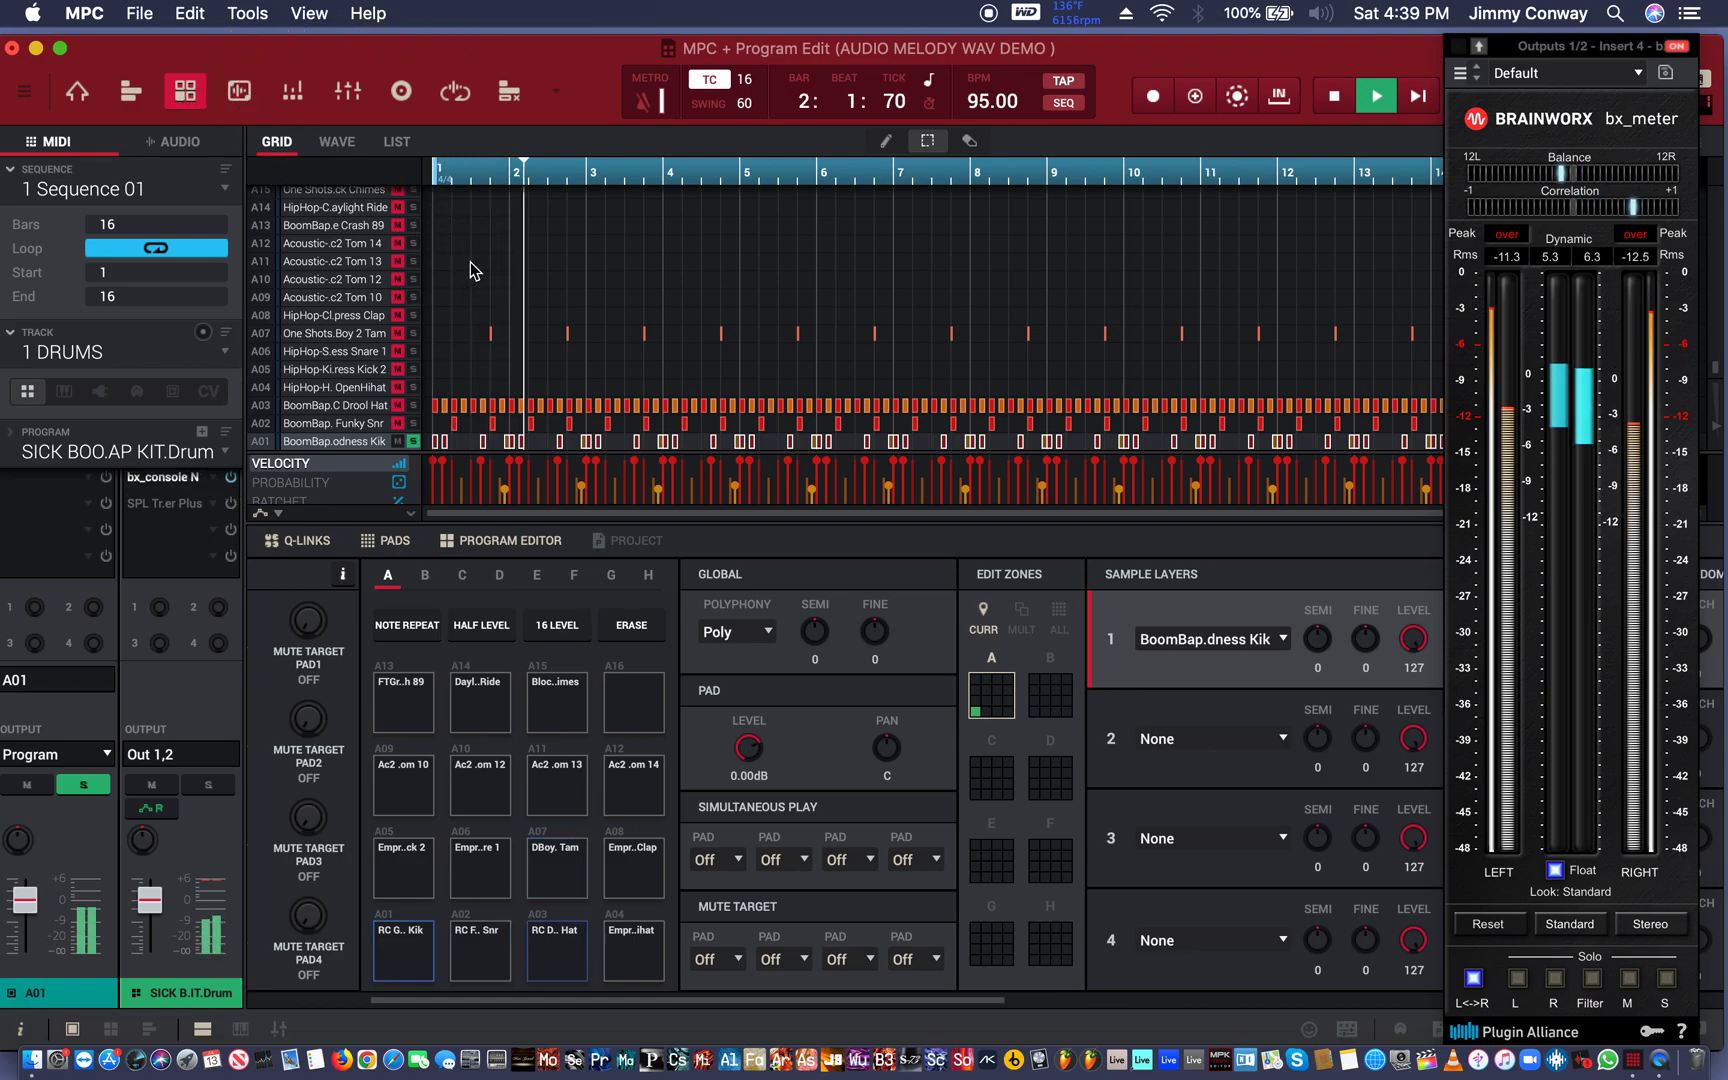
- Restore the main window to full screen with its channel strips showing and open the drum program's bx_console N insert
double_click(540, 50)
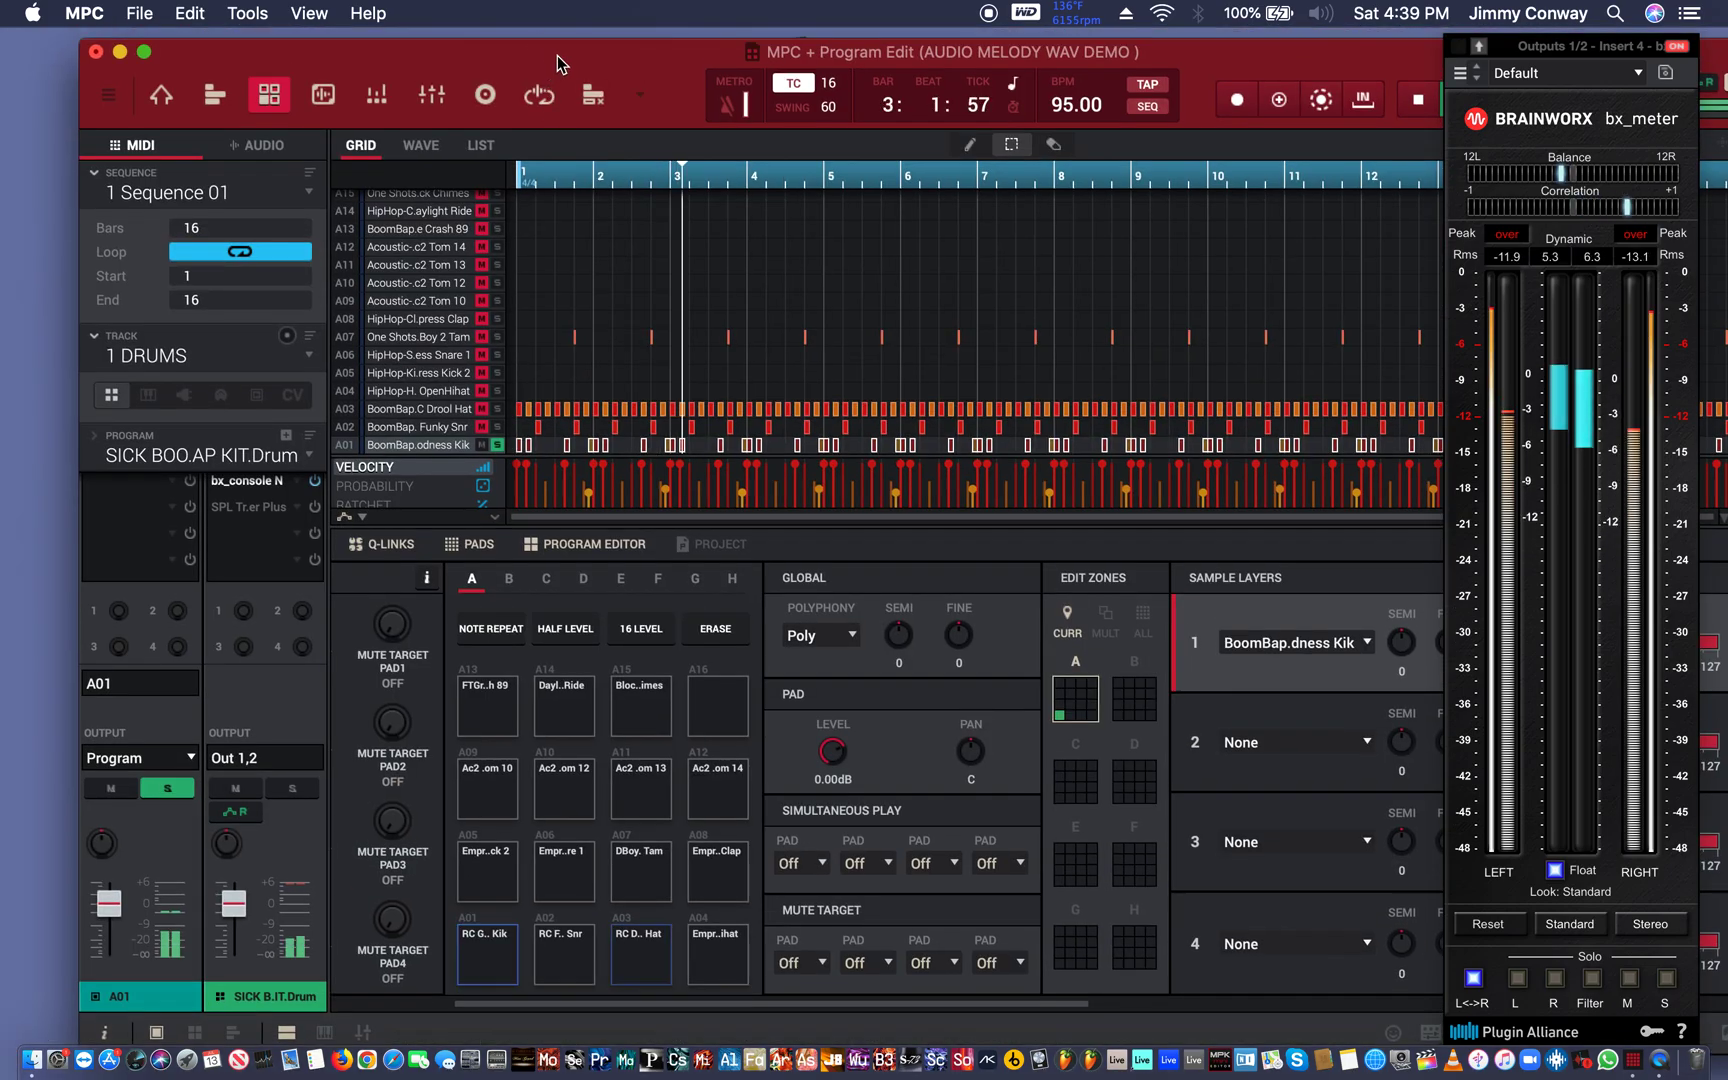
left_click_drag(550, 50, 571, 660)
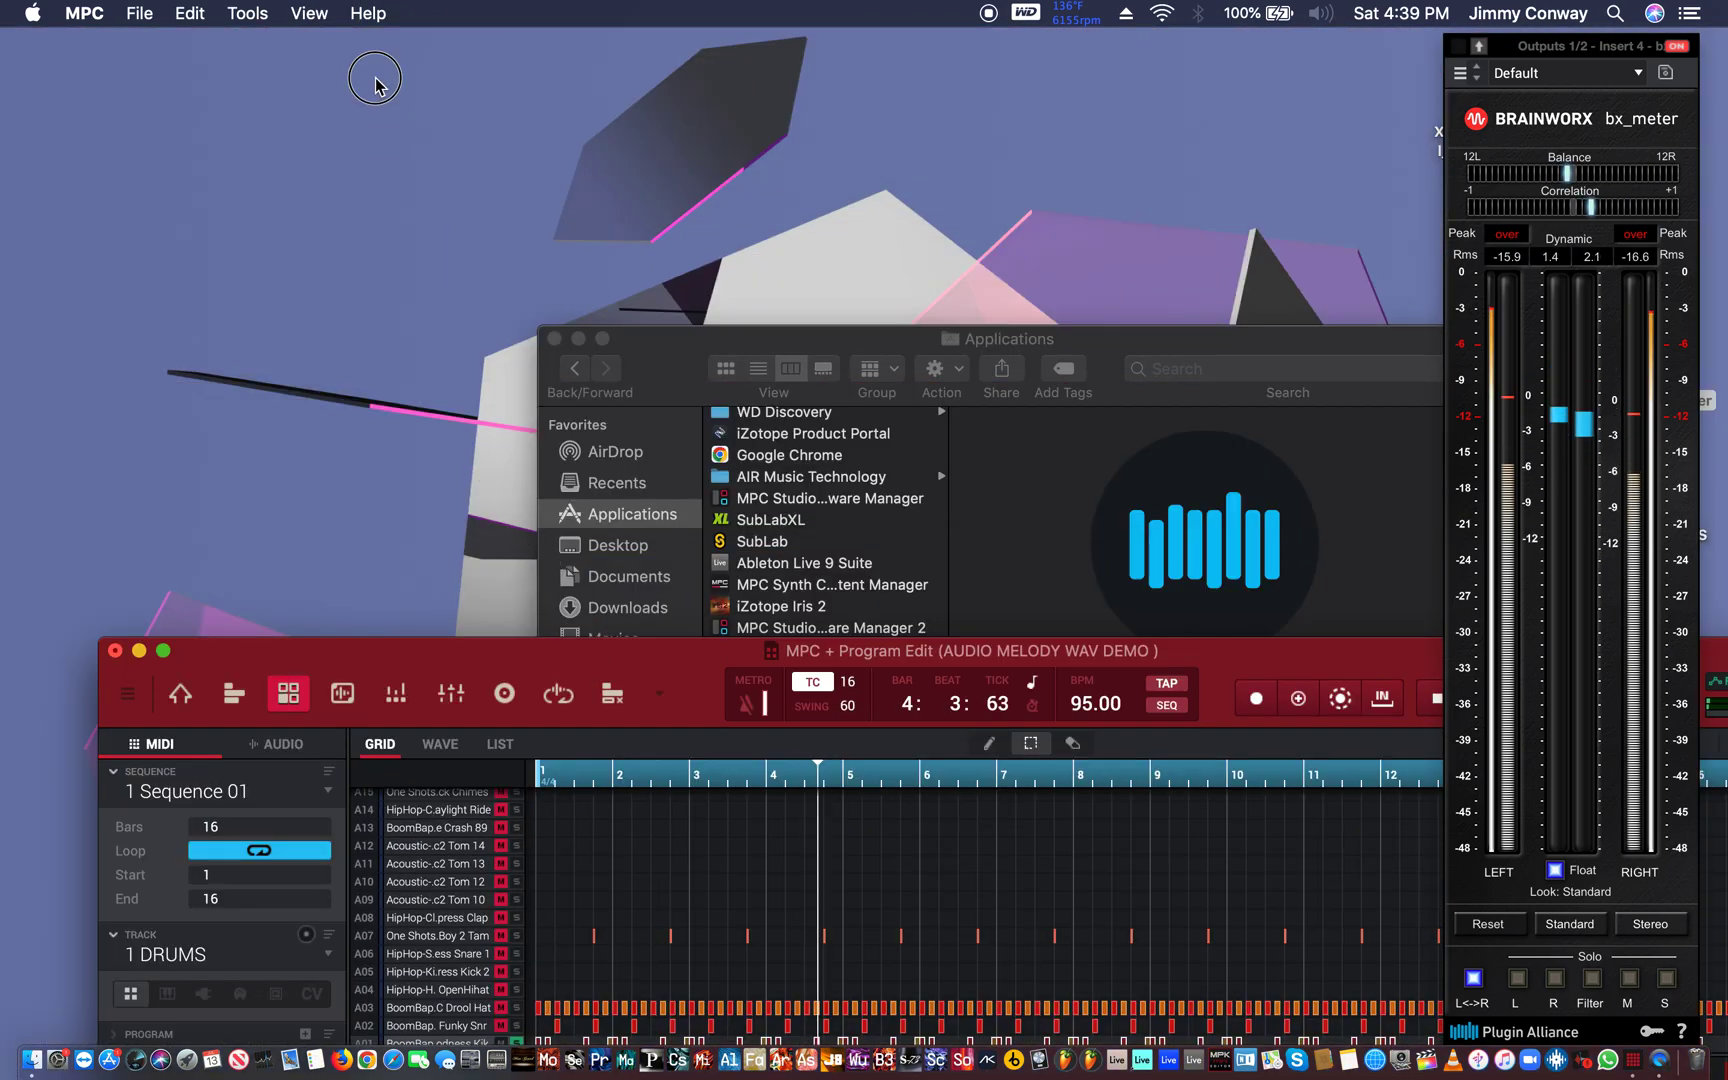
left_click_drag(368, 20, 462, 58)
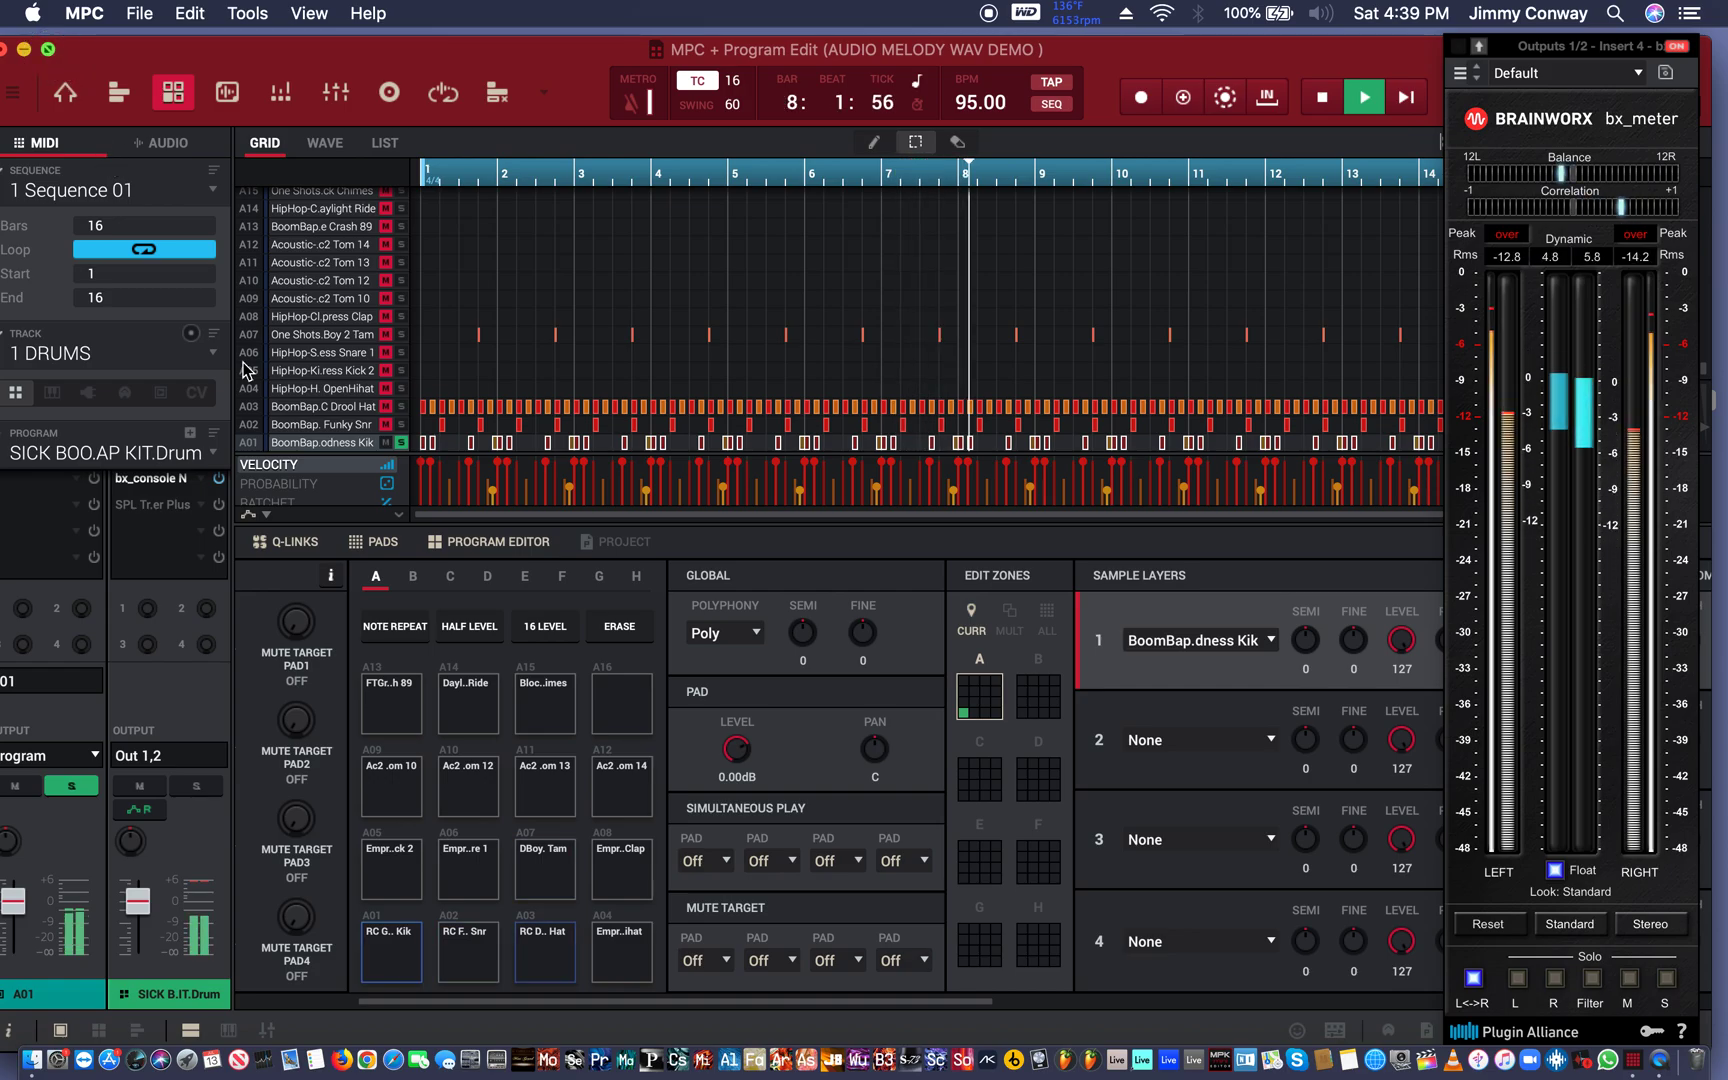
left_click(166, 512)
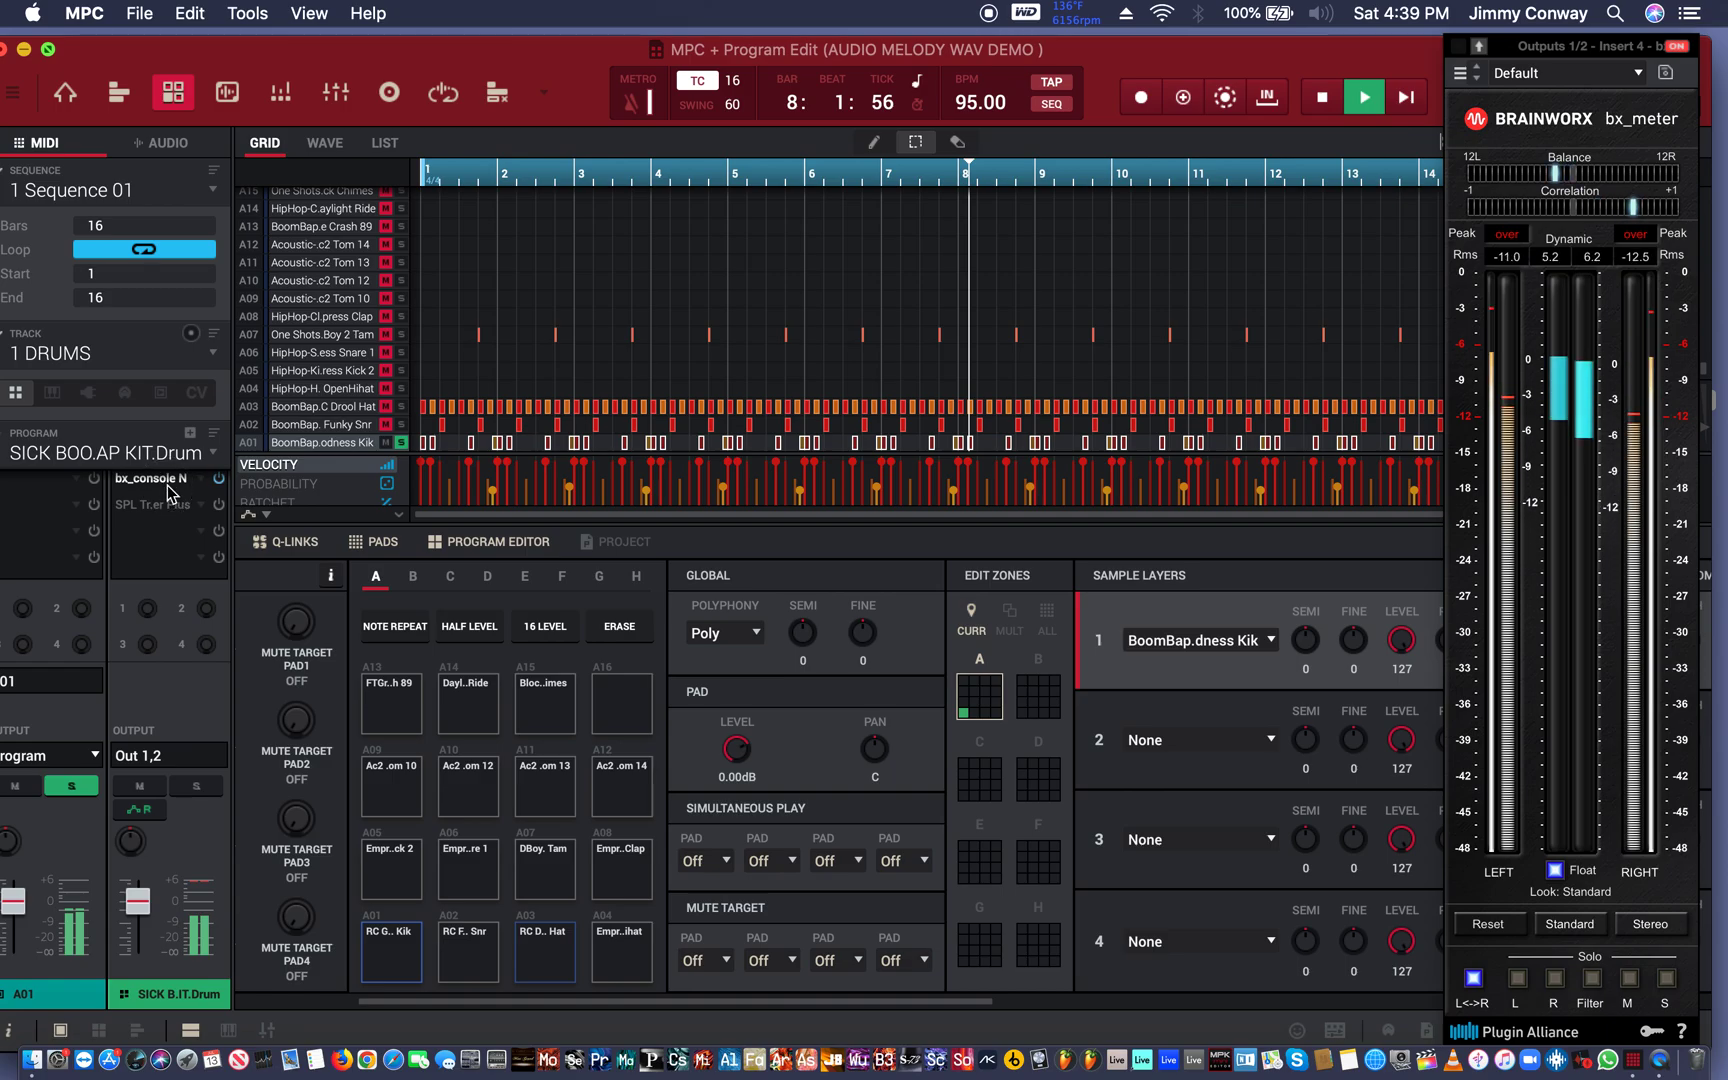
left_click(217, 508)
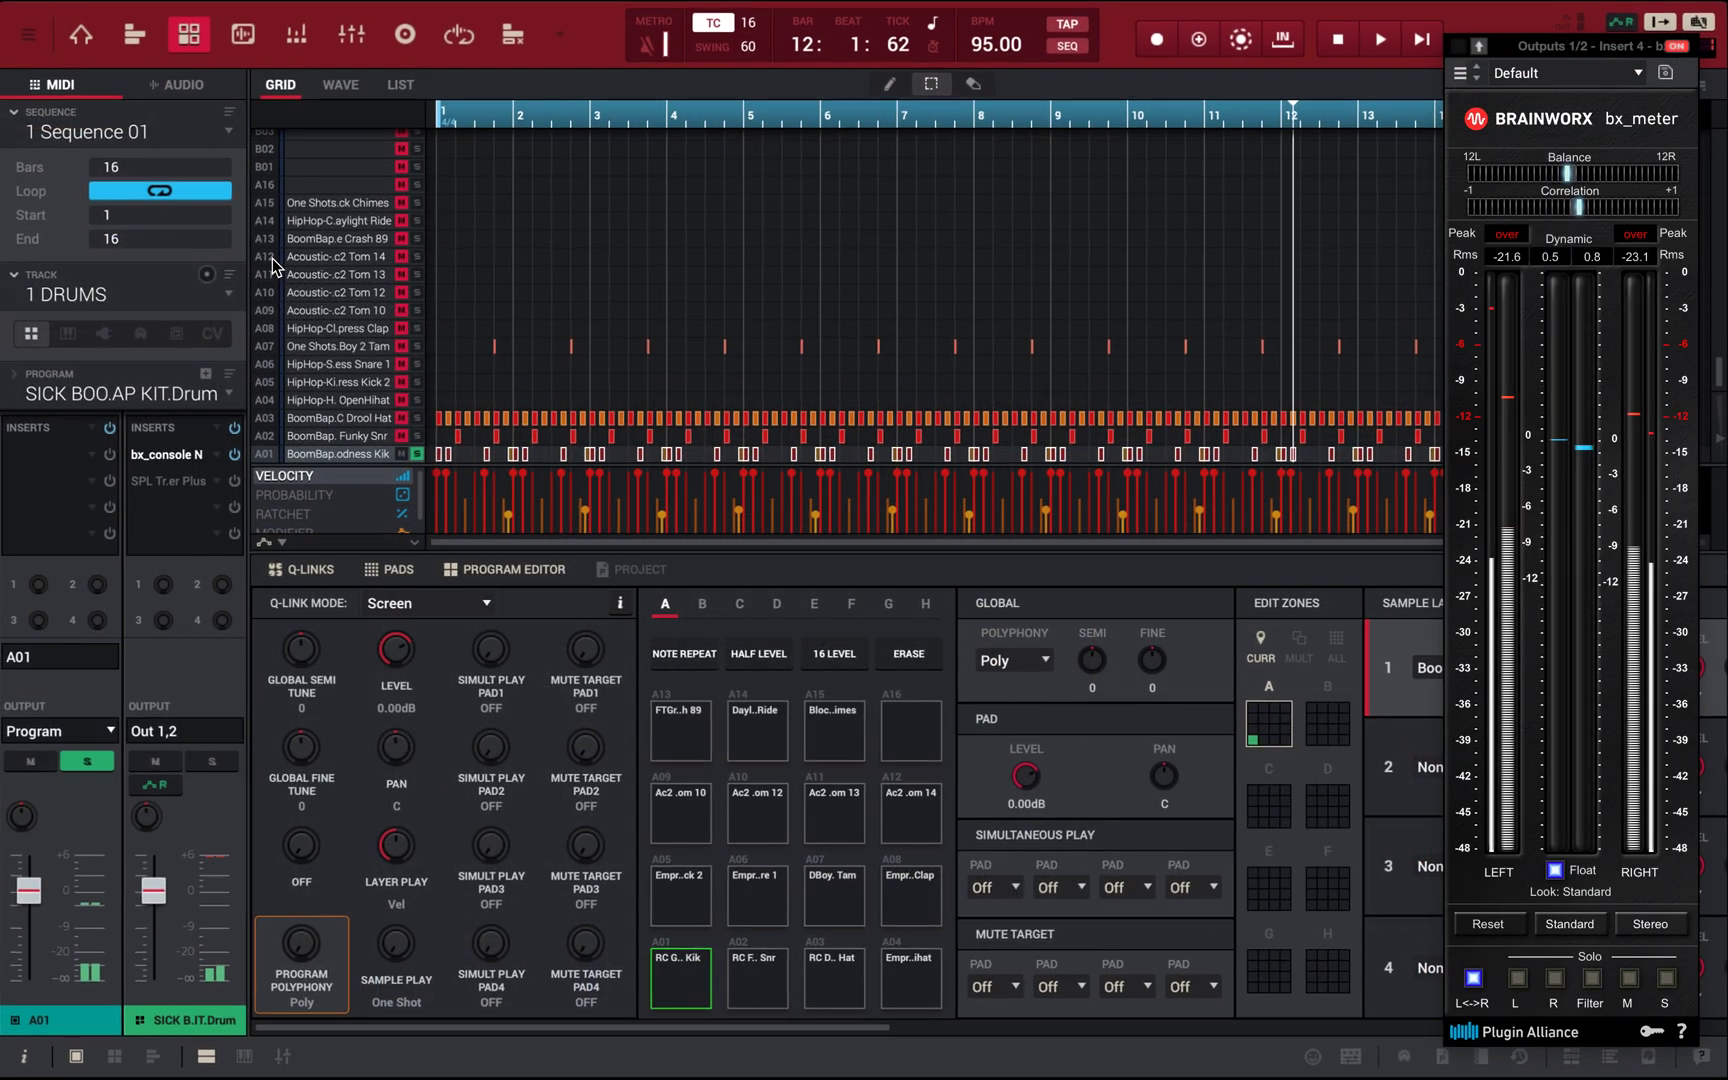
left_click(167, 456)
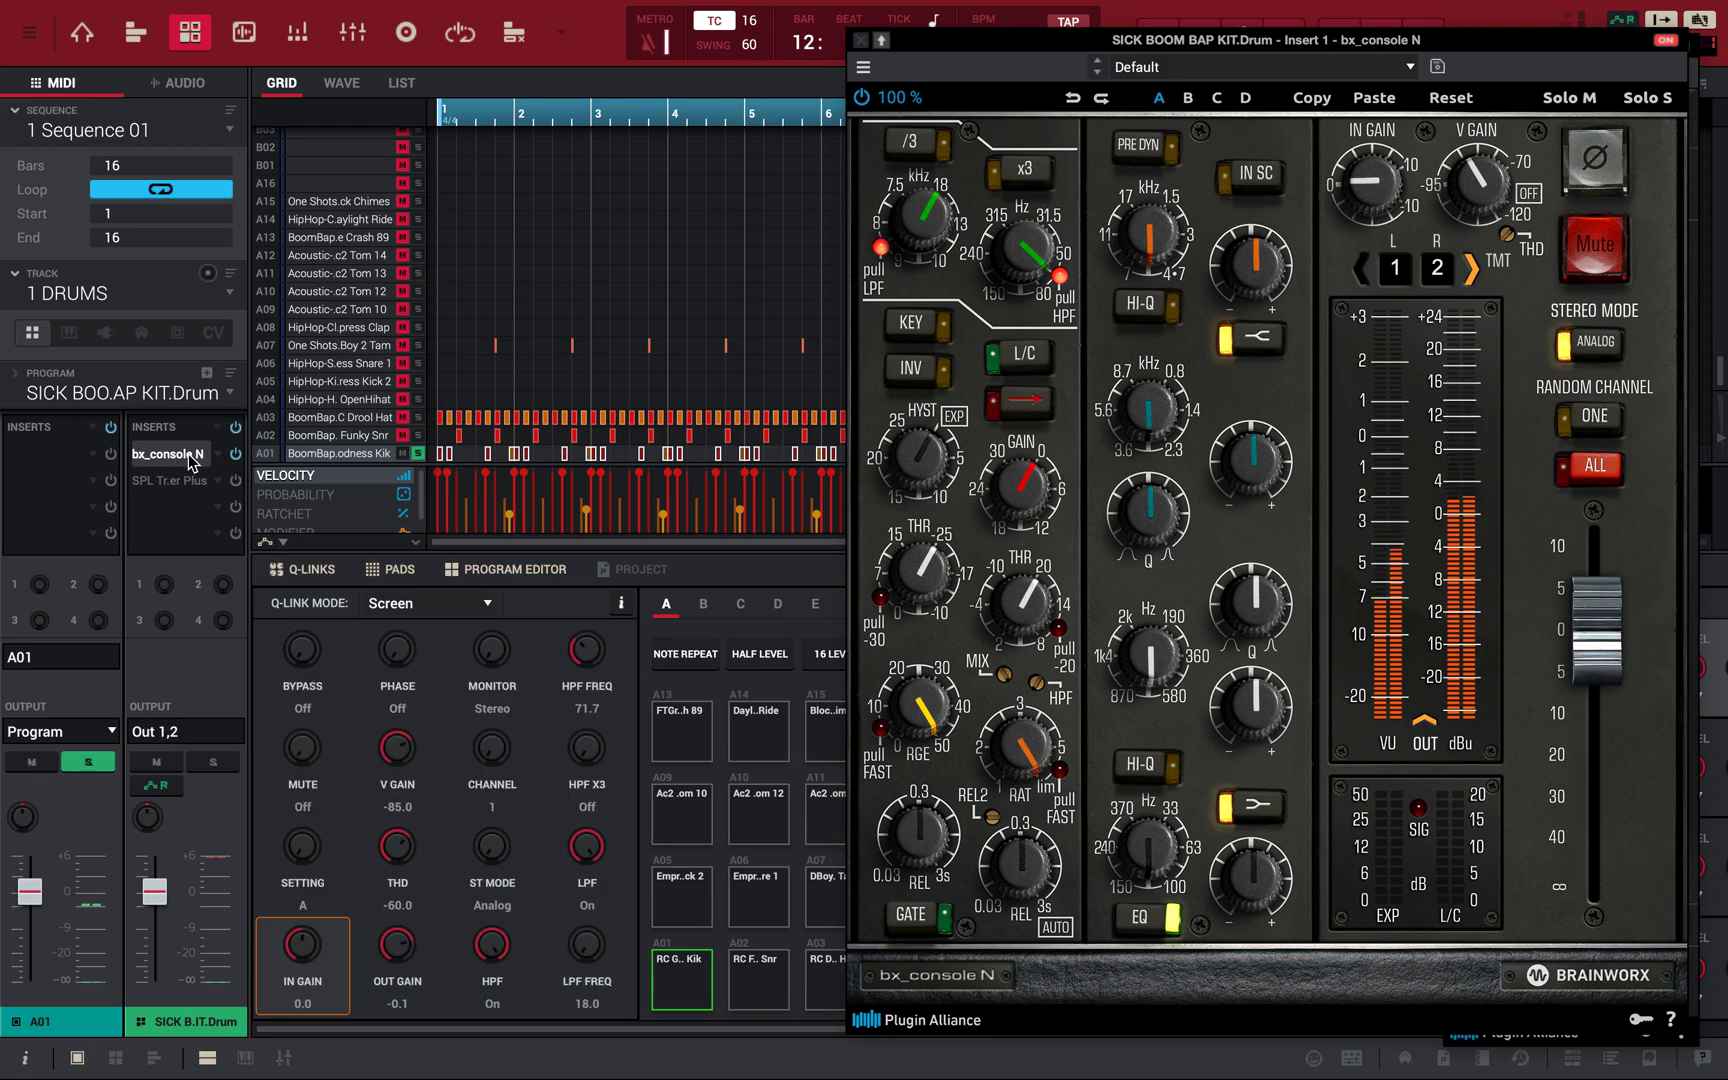
key("space")
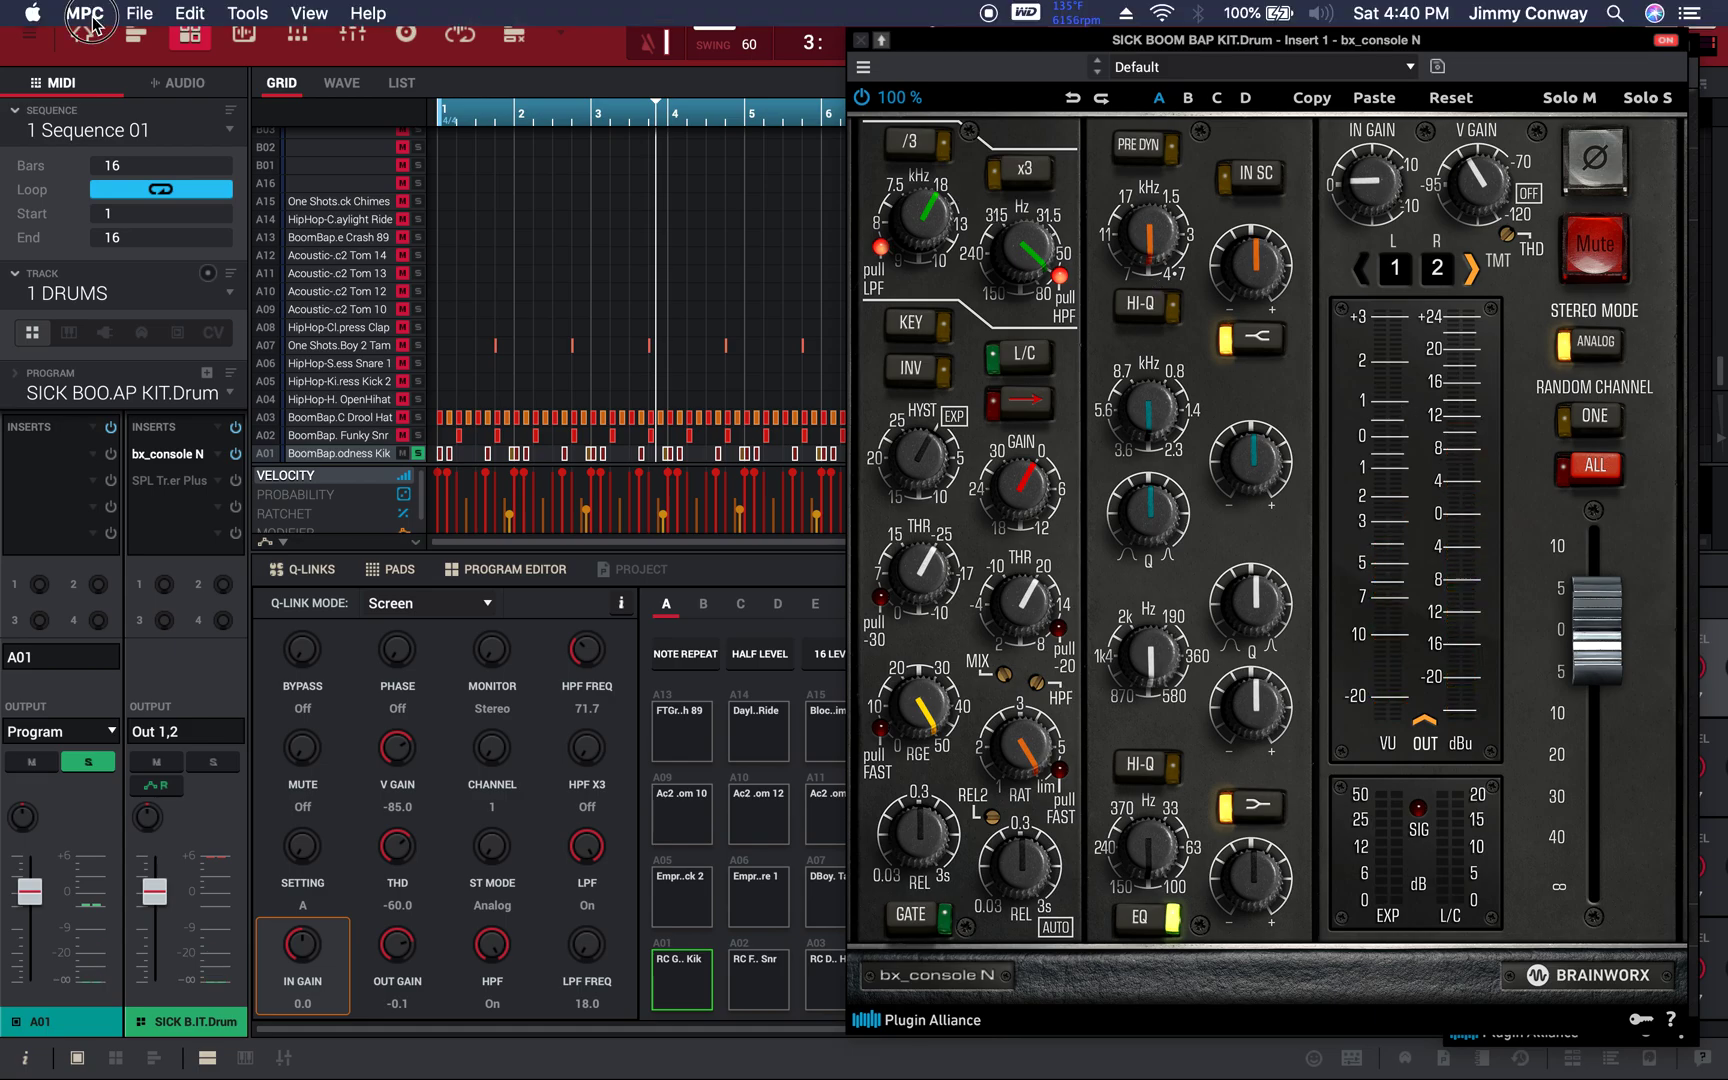
- Set the audio buffer size to 1568 samples (35.6 ms) in the audio device preferences
left_click(91, 18)
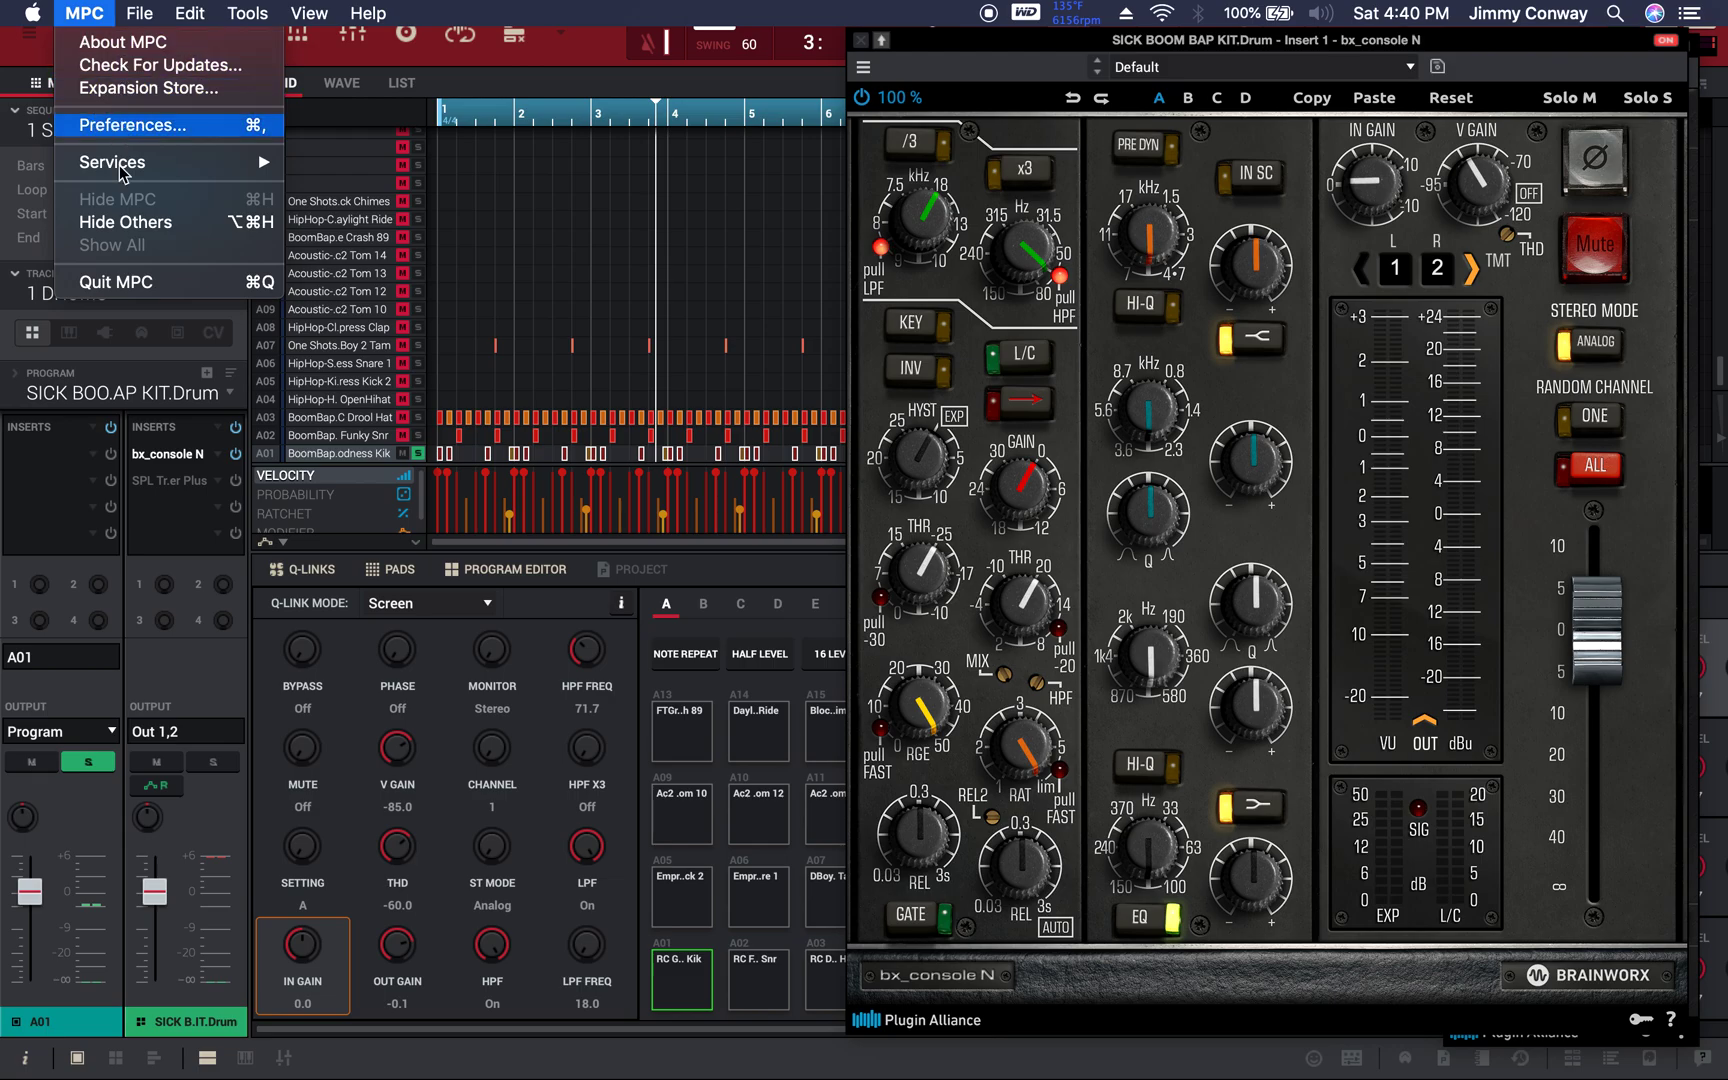
left_click(266, 514)
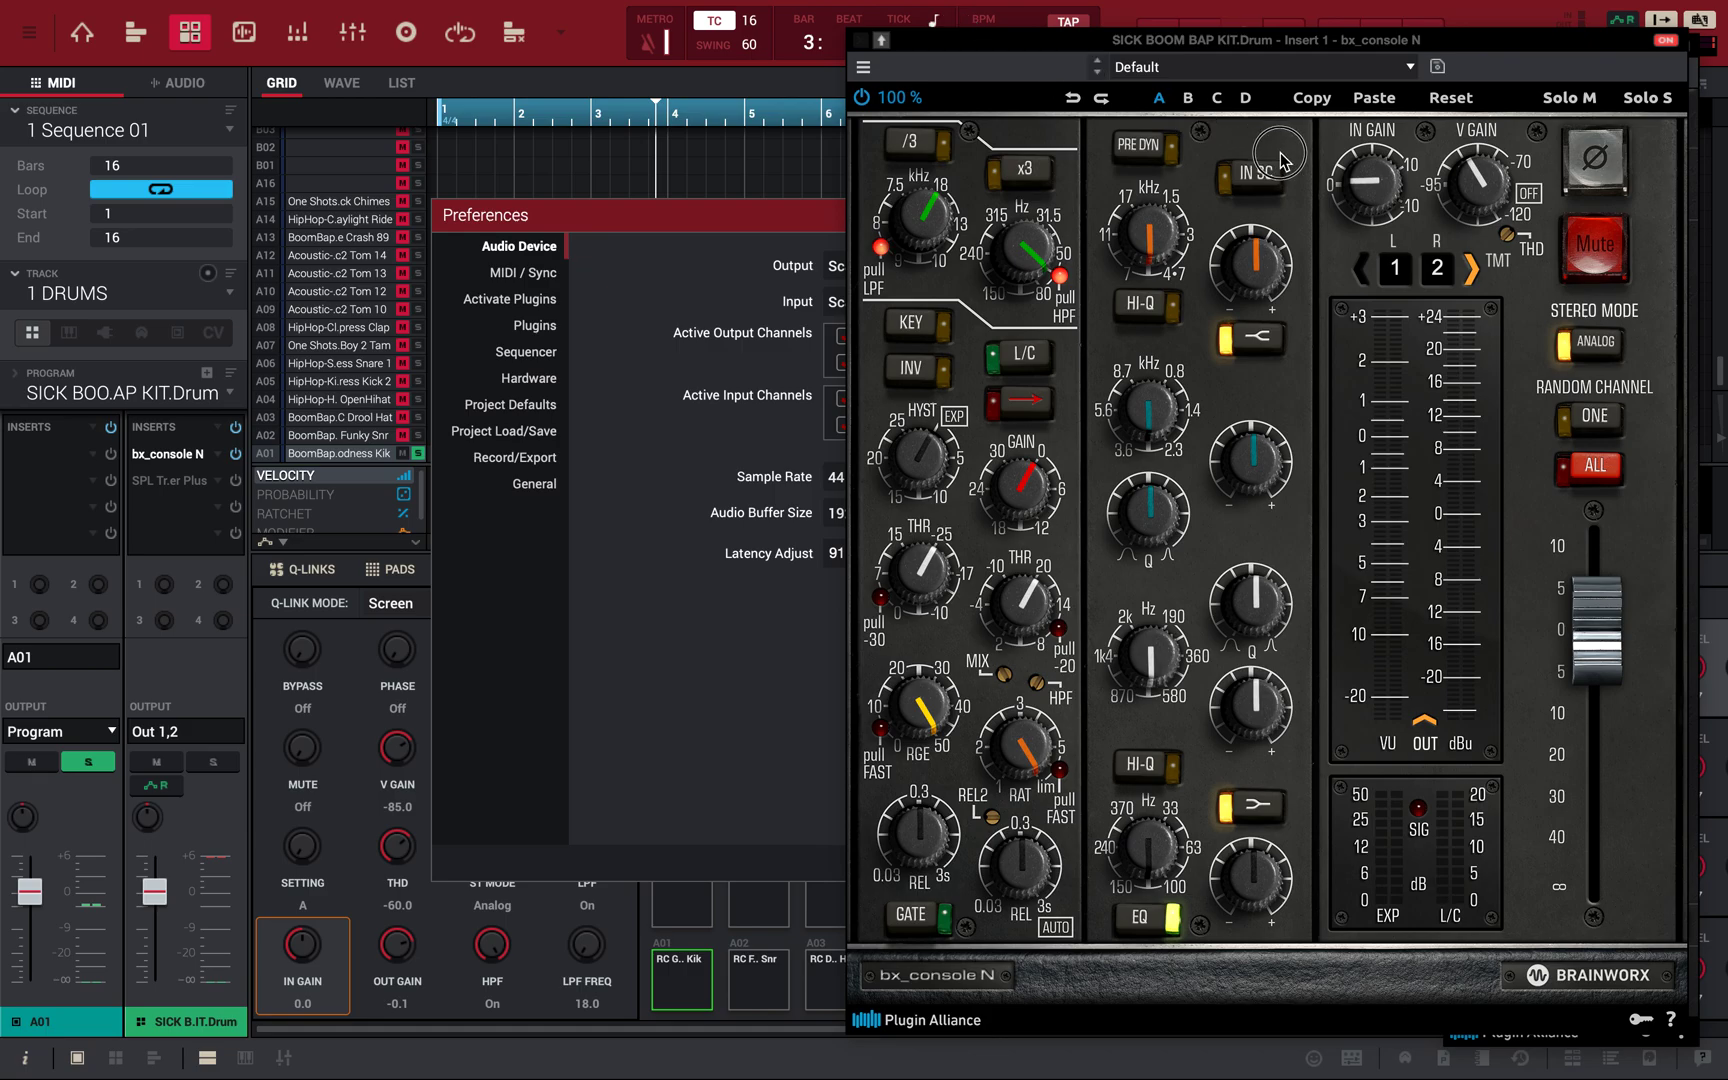
left_click_drag(915, 40, 1285, 162)
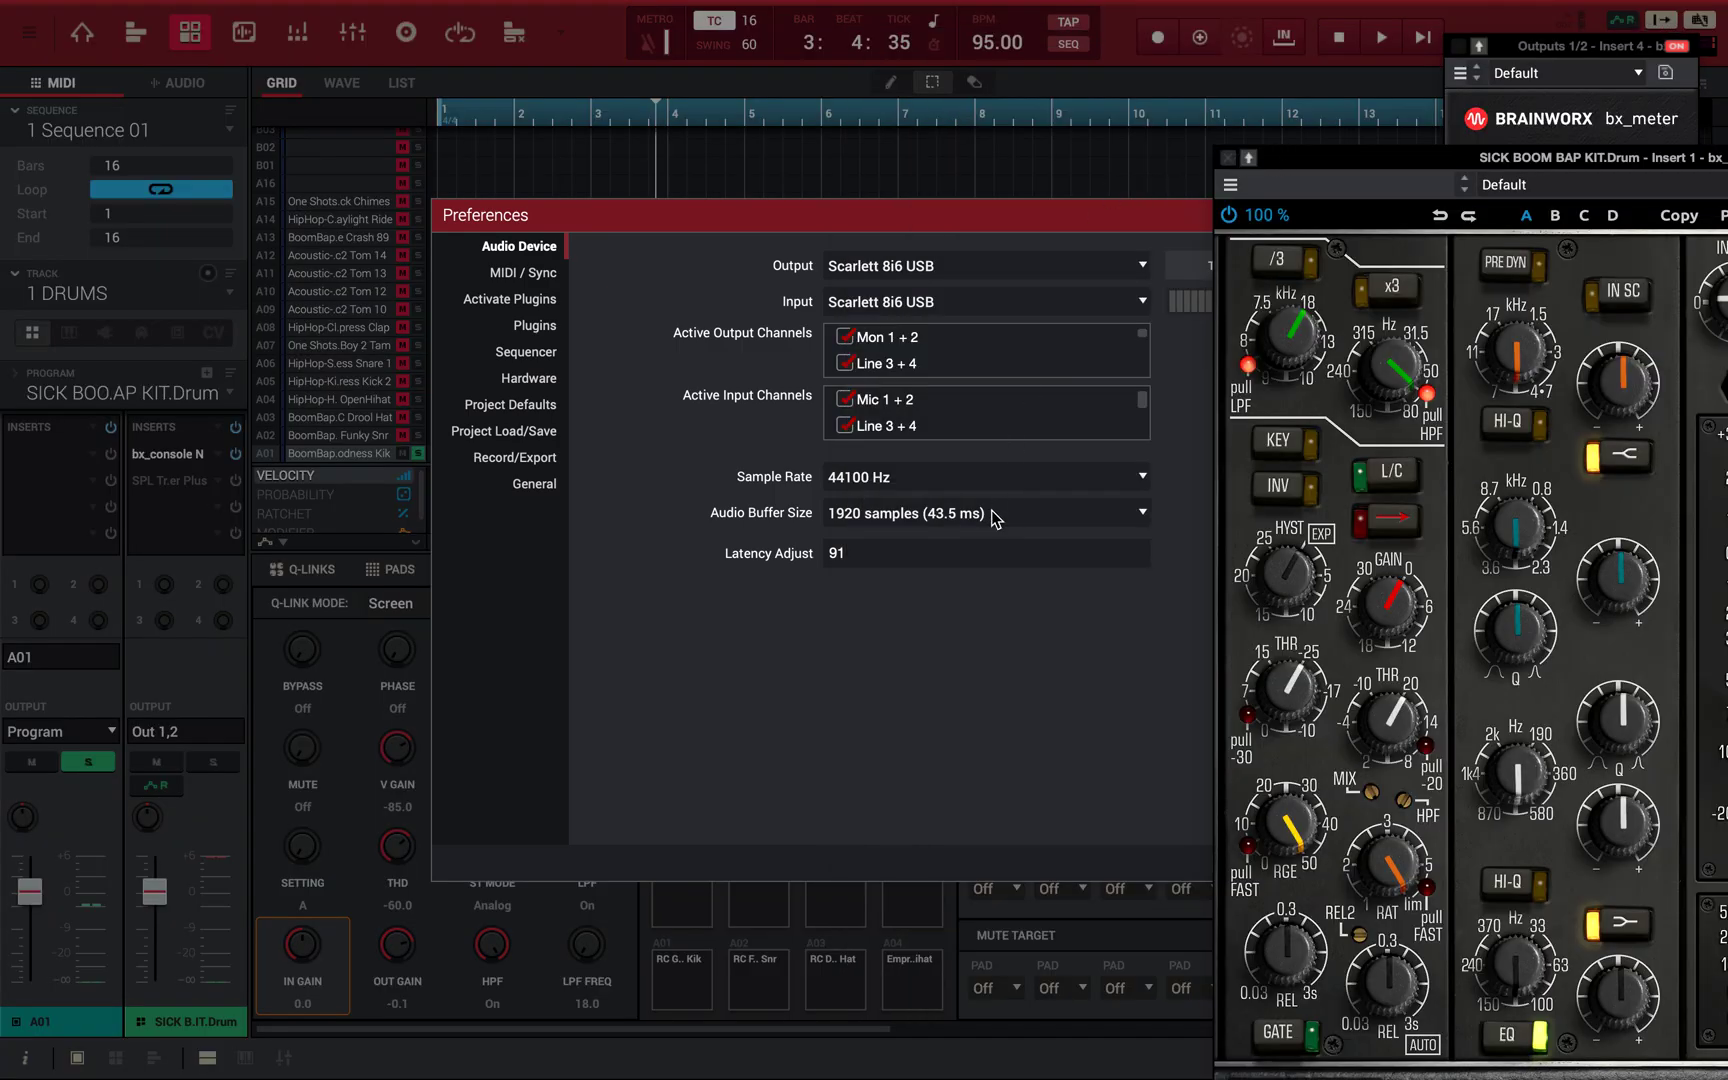
left_click(1150, 516)
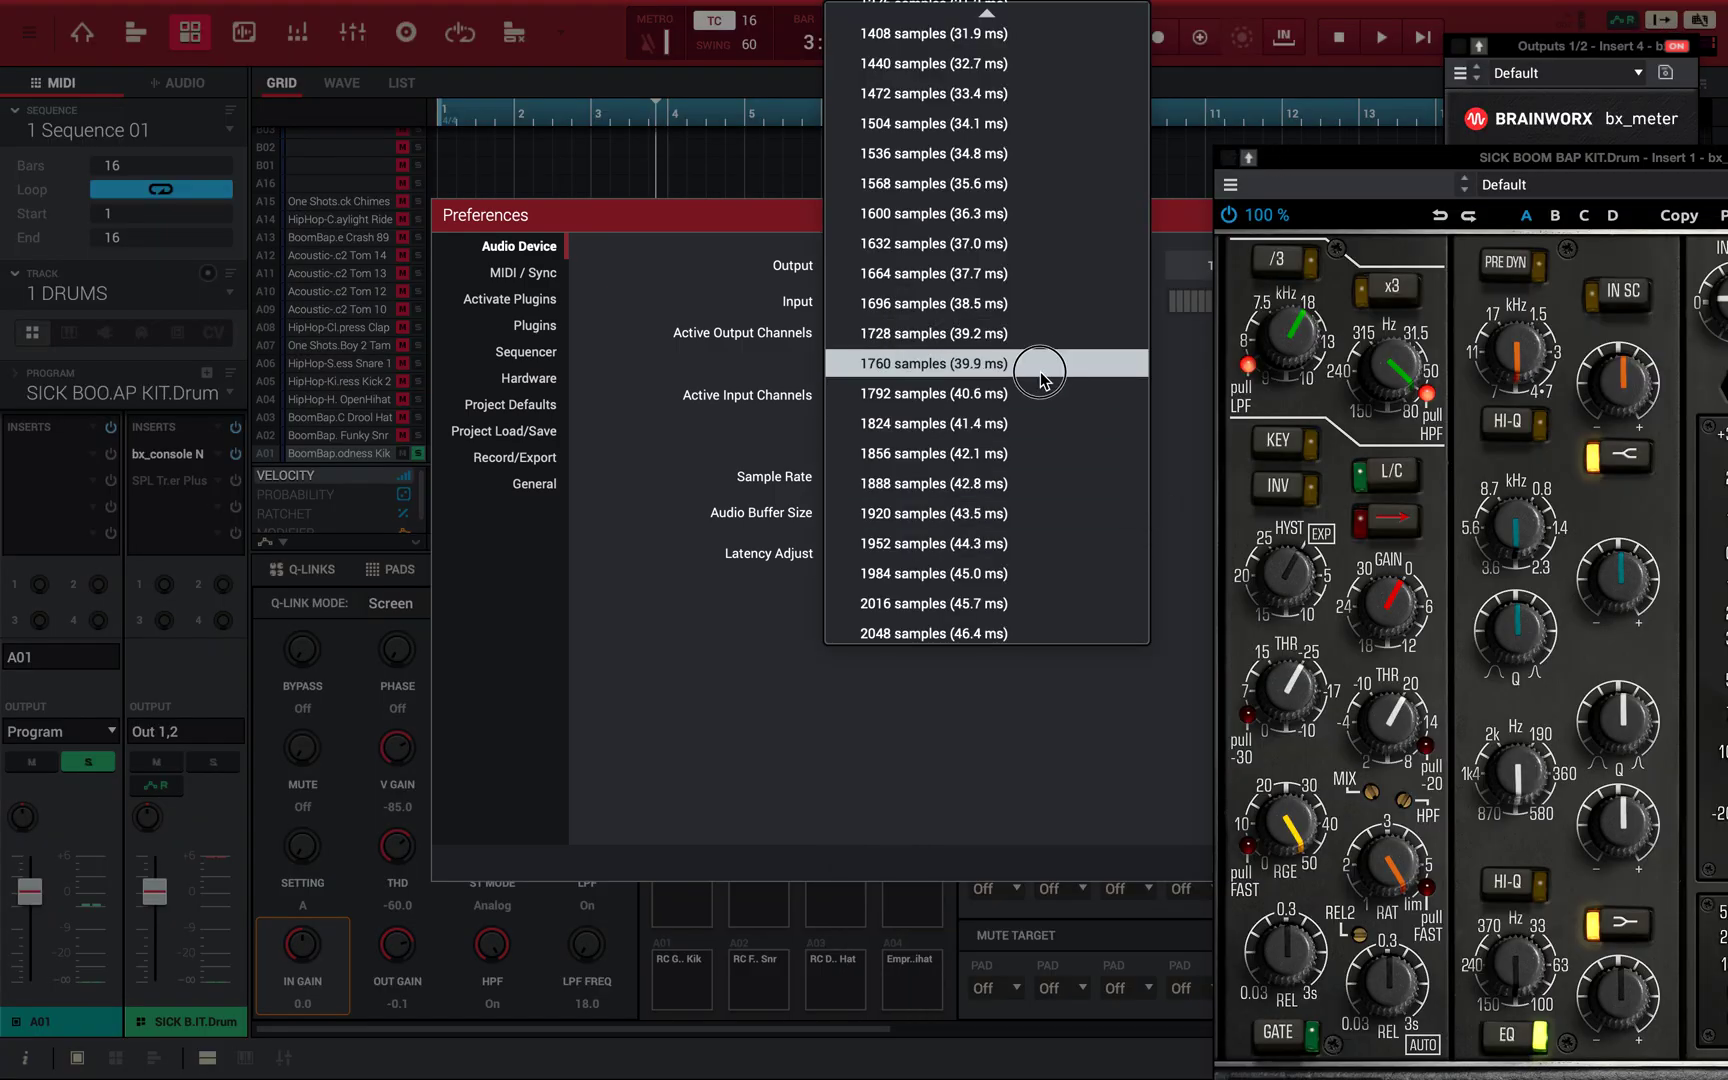
left_click(1073, 190)
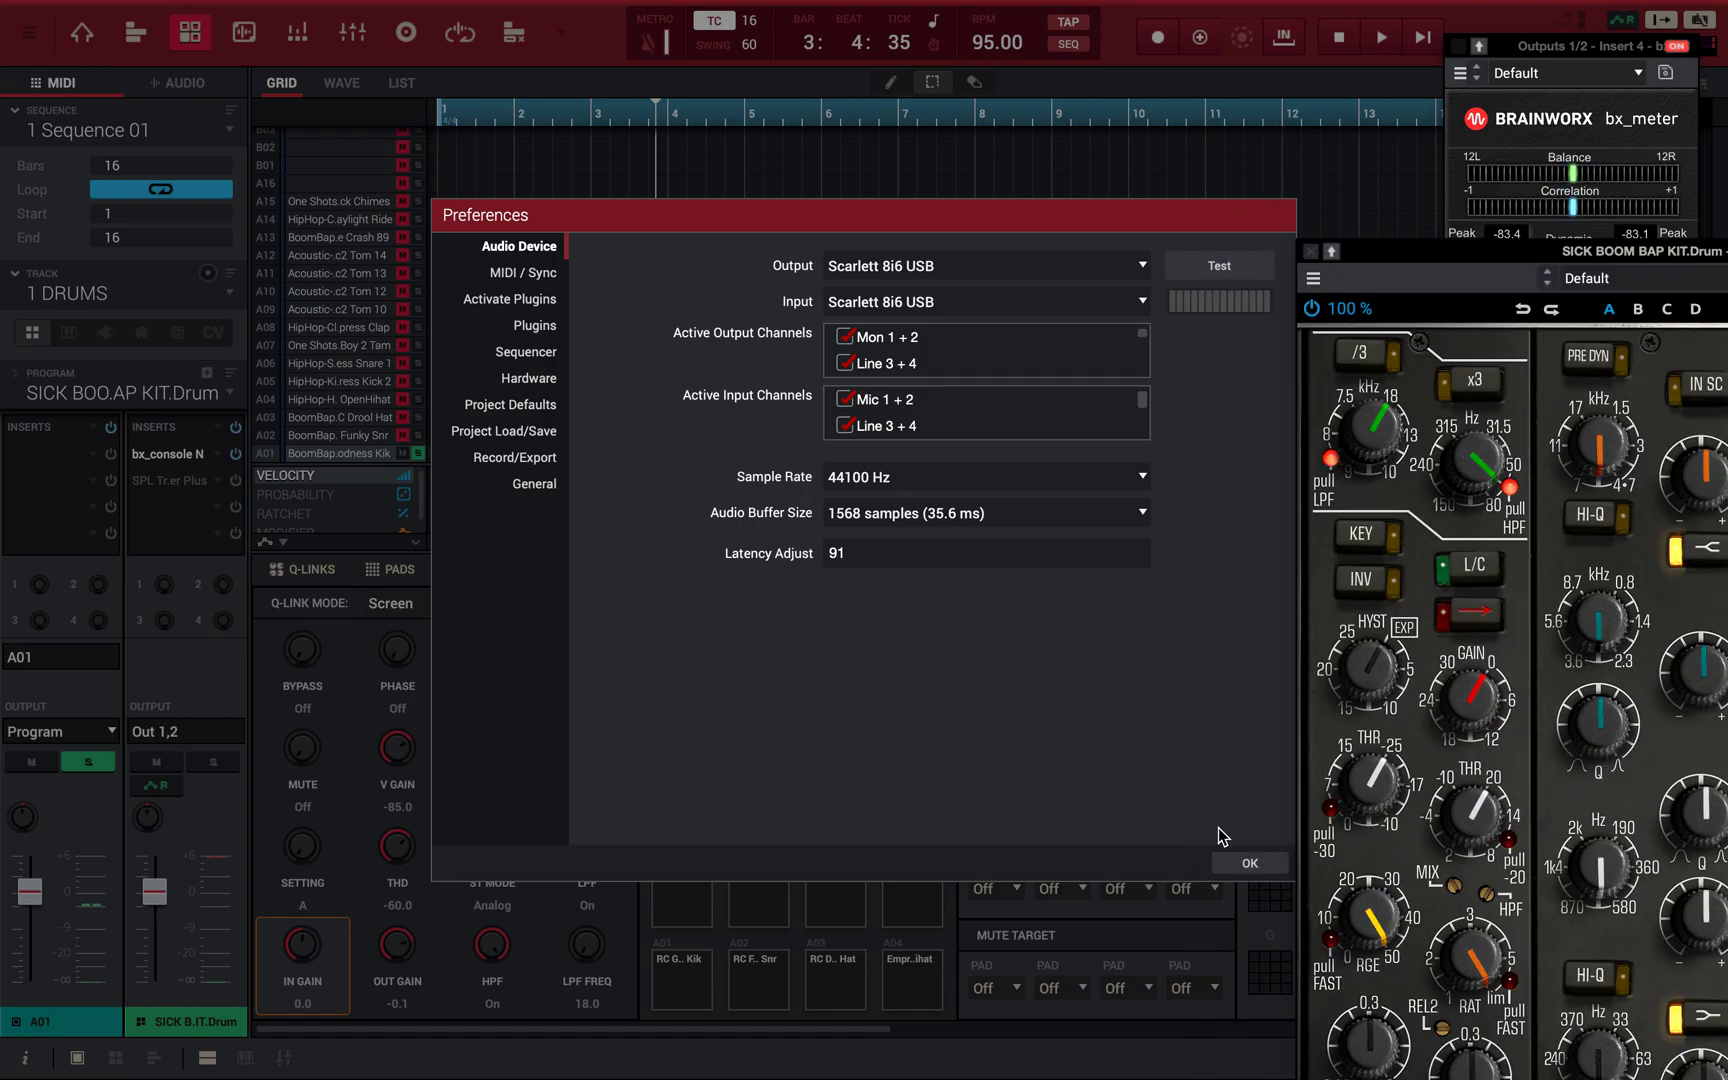
left_click(1247, 866)
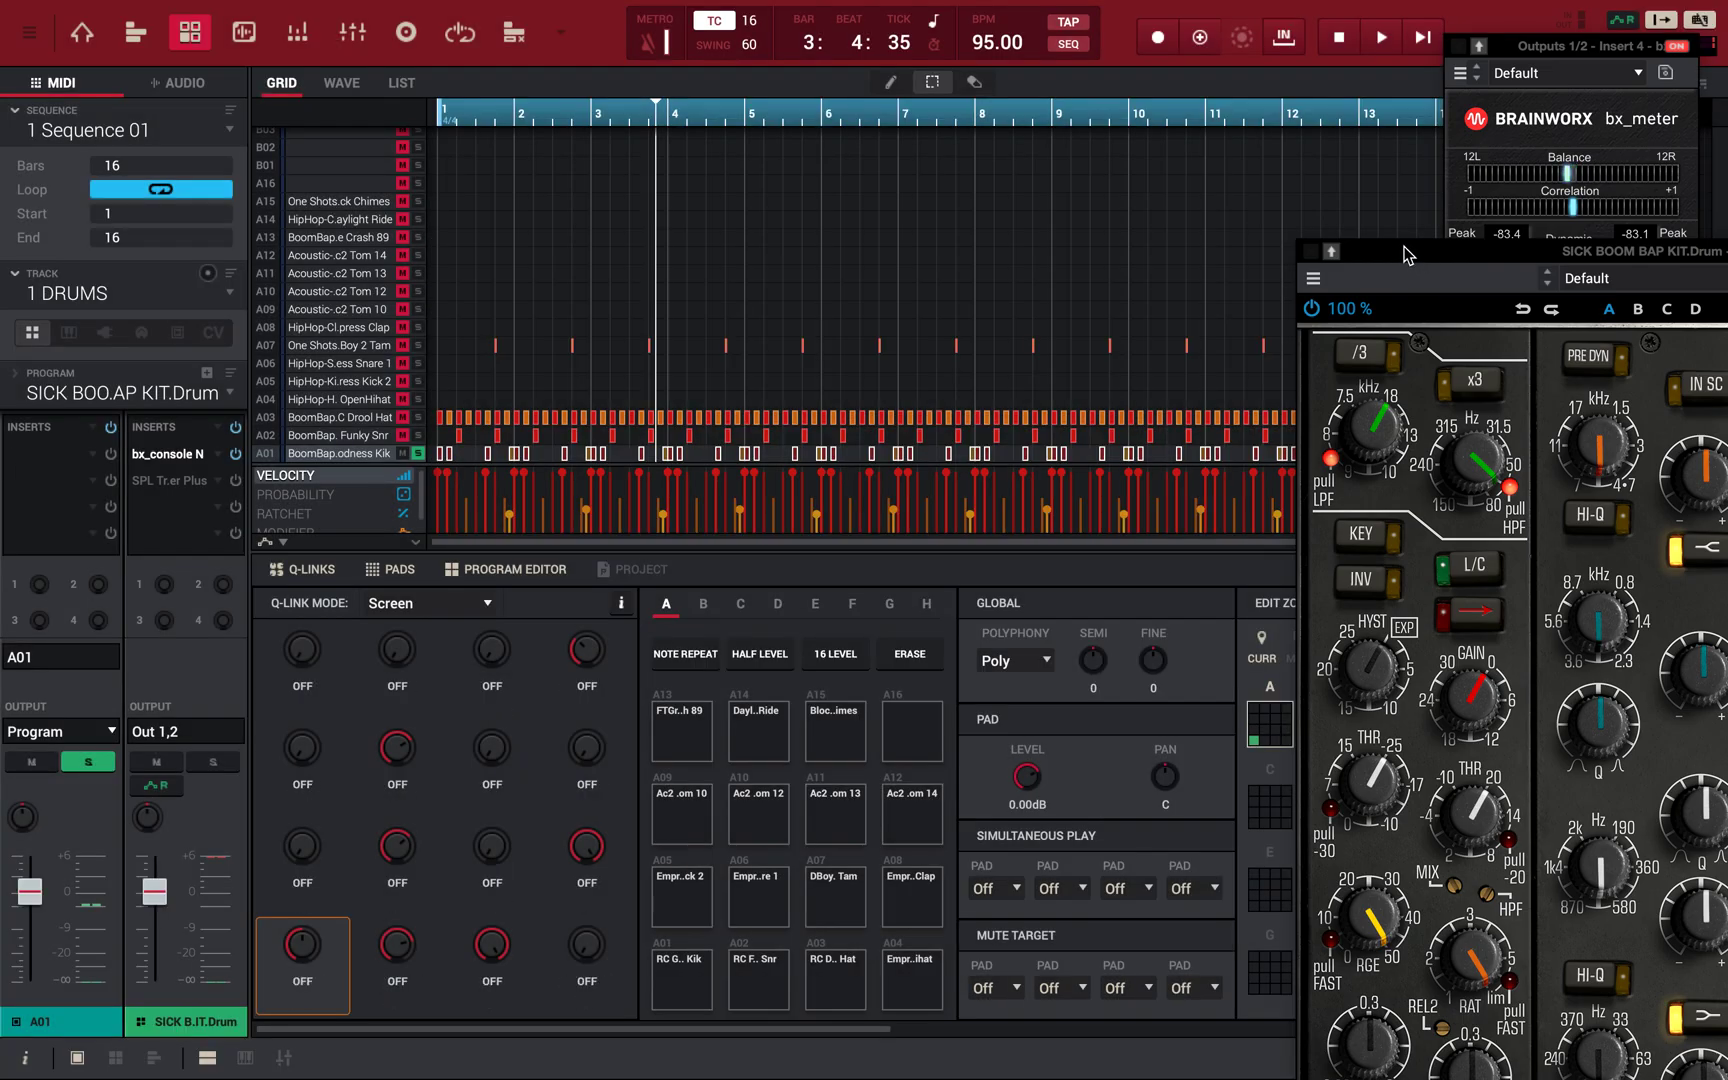
- Start playback and arrange the bx_console N window so its meters and the bx_meter can be watched together
left_click_drag(1405, 254, 912, 70)
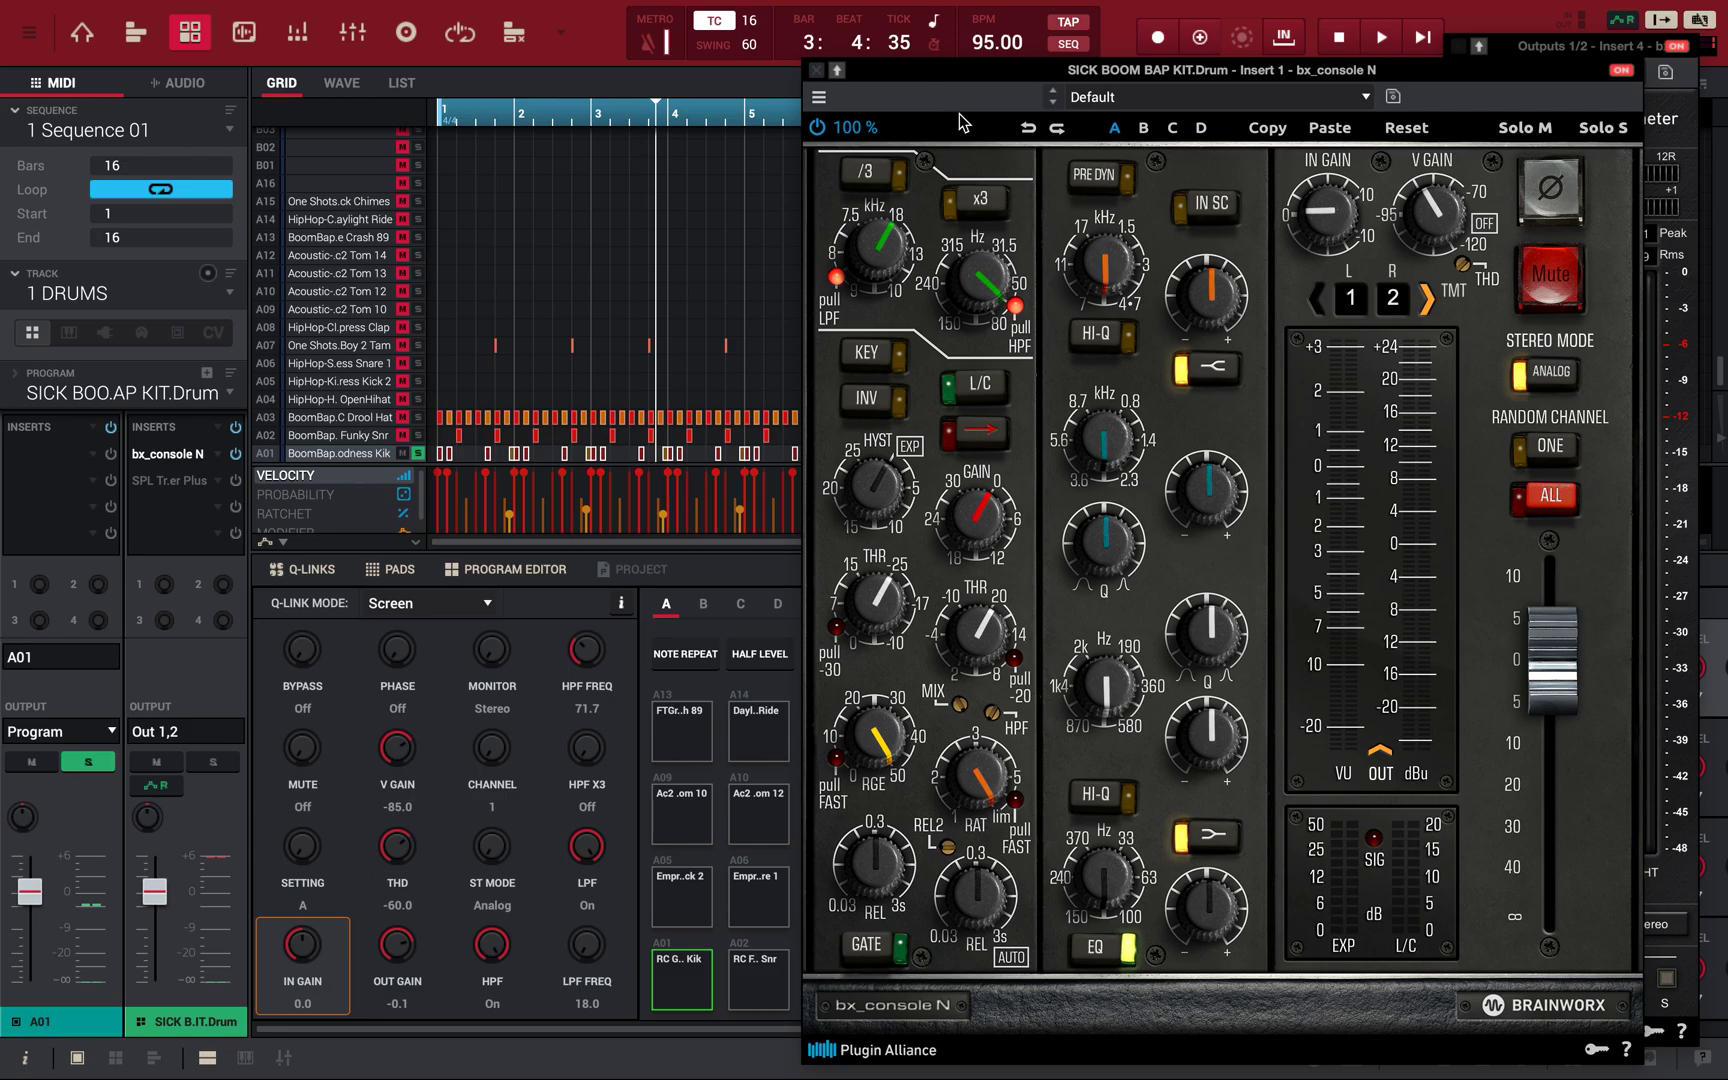
key("space")
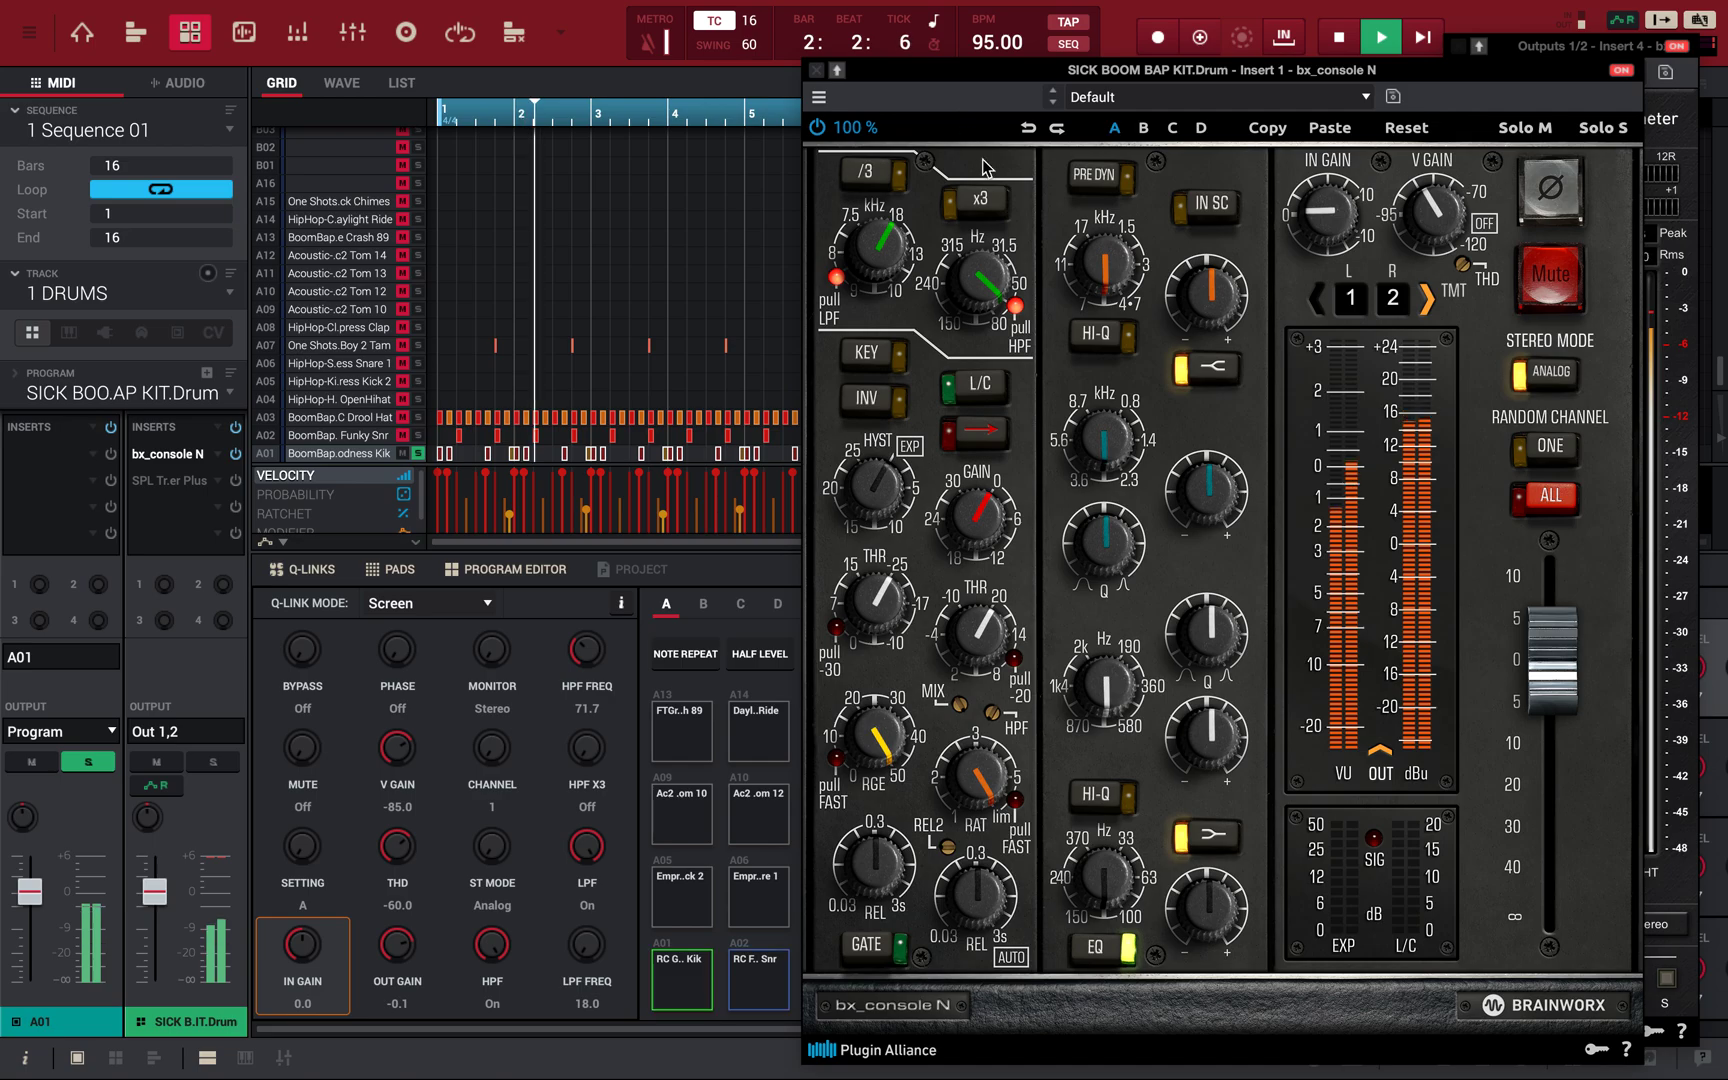
left_click_drag(1170, 77, 893, 99)
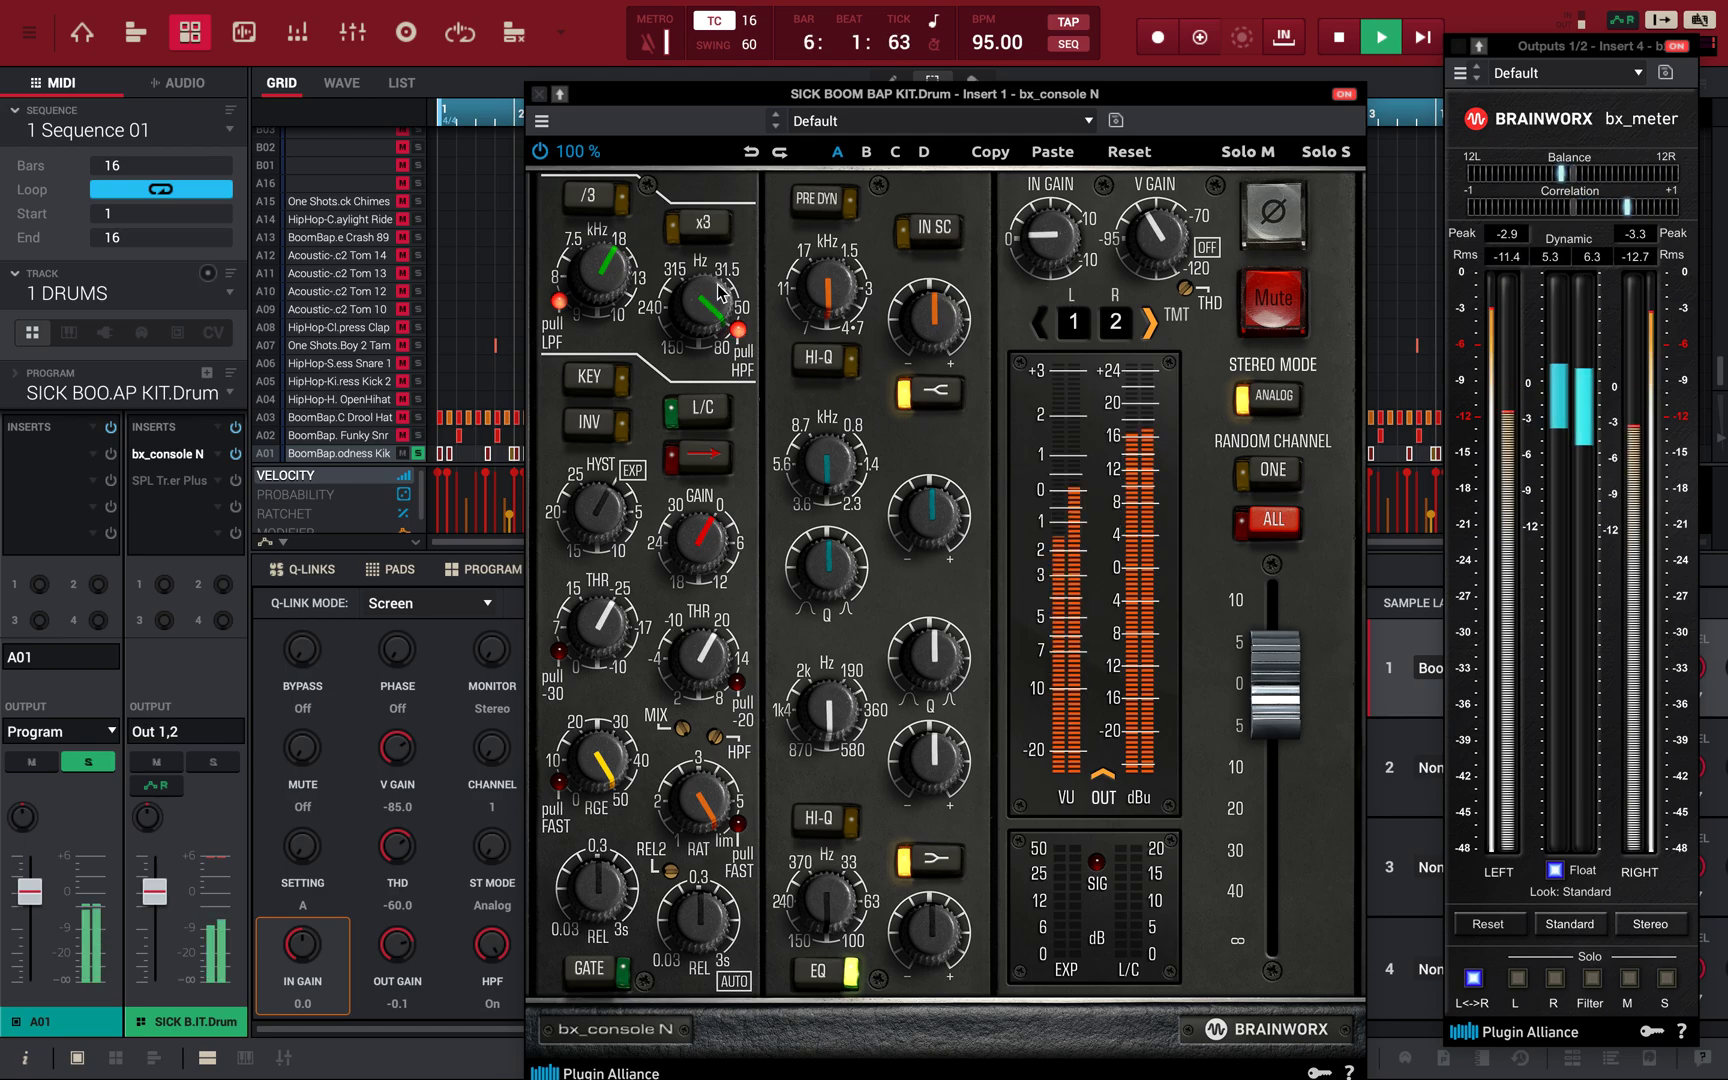
left_click(1037, 102)
left_click_drag(1037, 102, 442, 122)
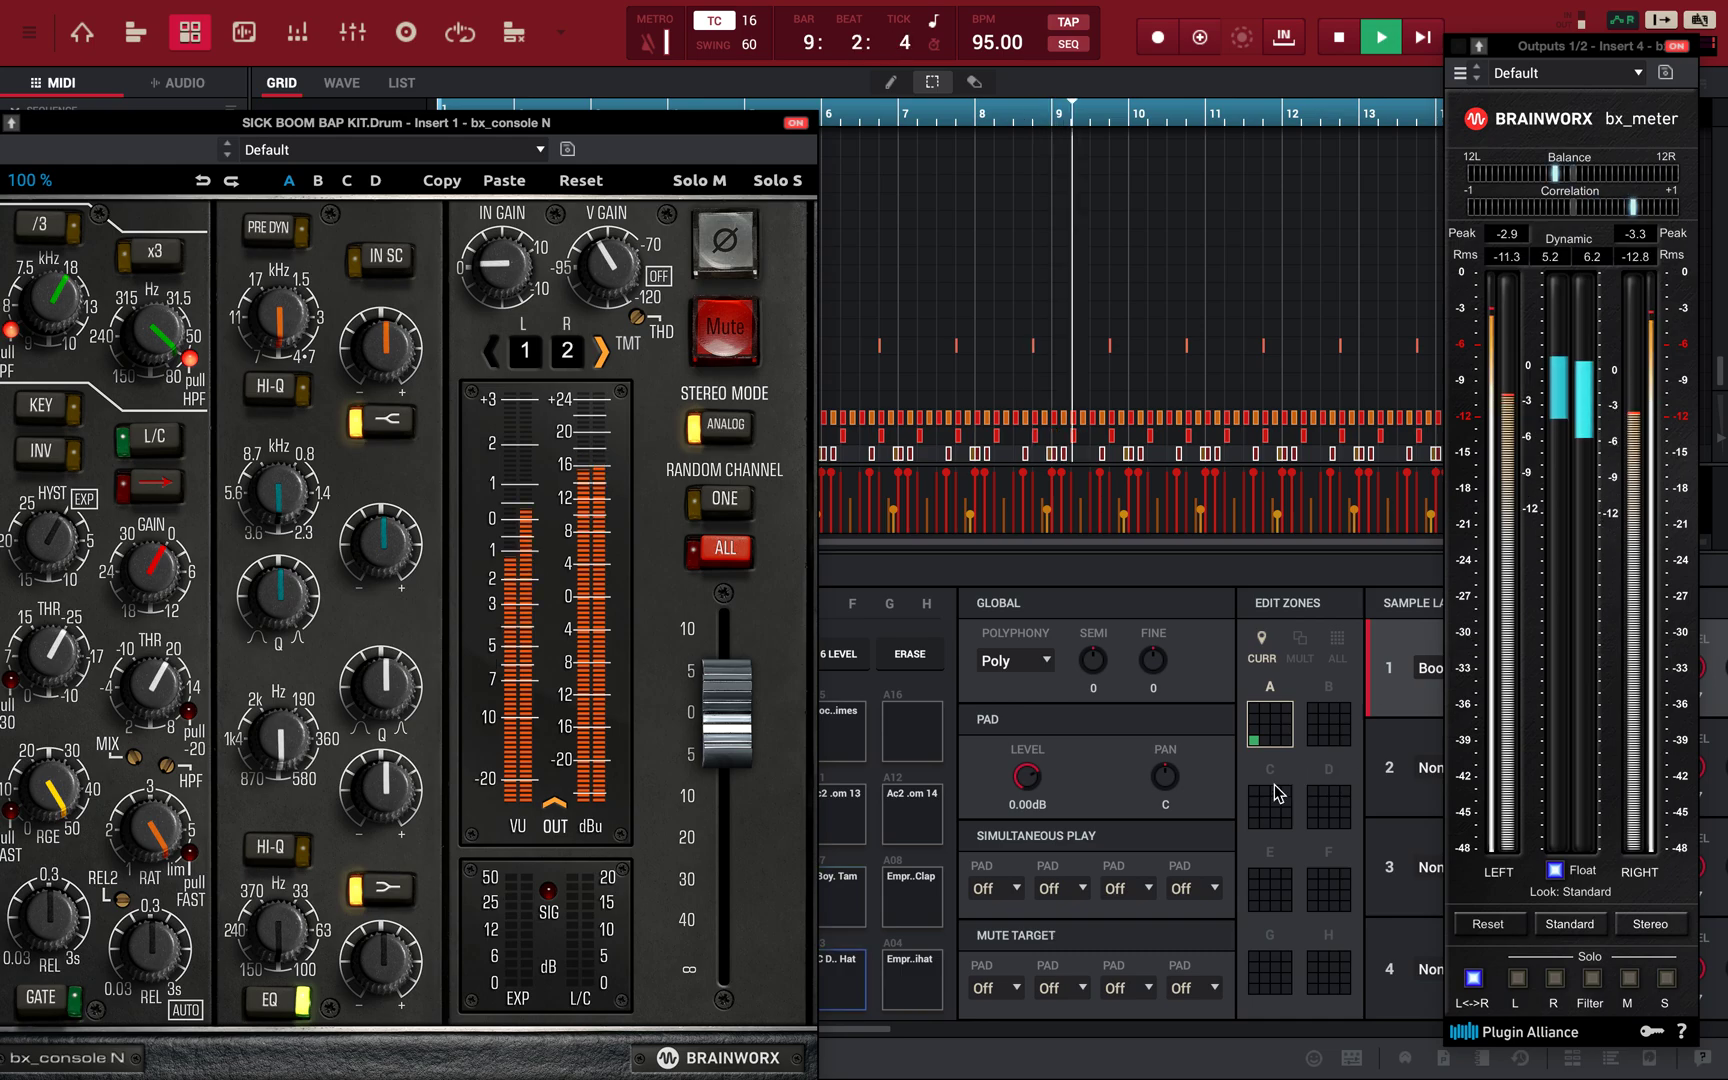
- Lower the A01 kick's layer 1 sample level to 48 while the sequence plays
scroll(1180, 680, "right", 5)
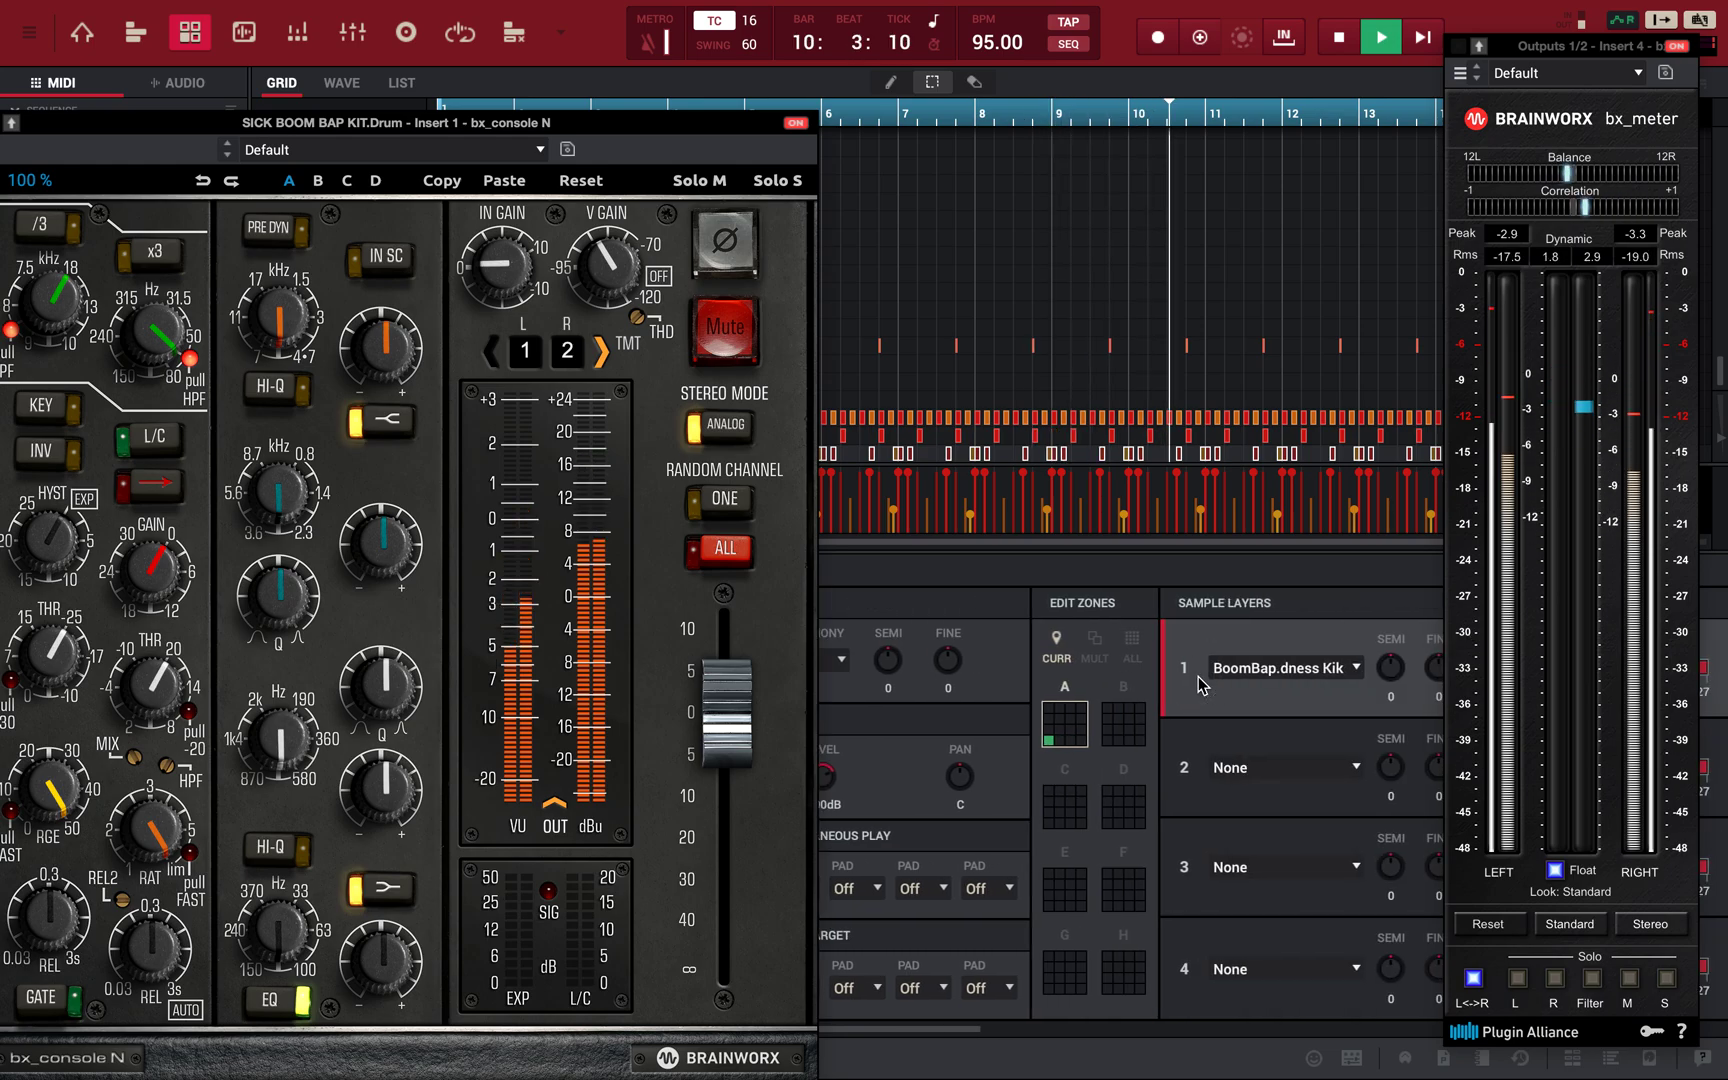
scroll(1200, 685, "right", 5)
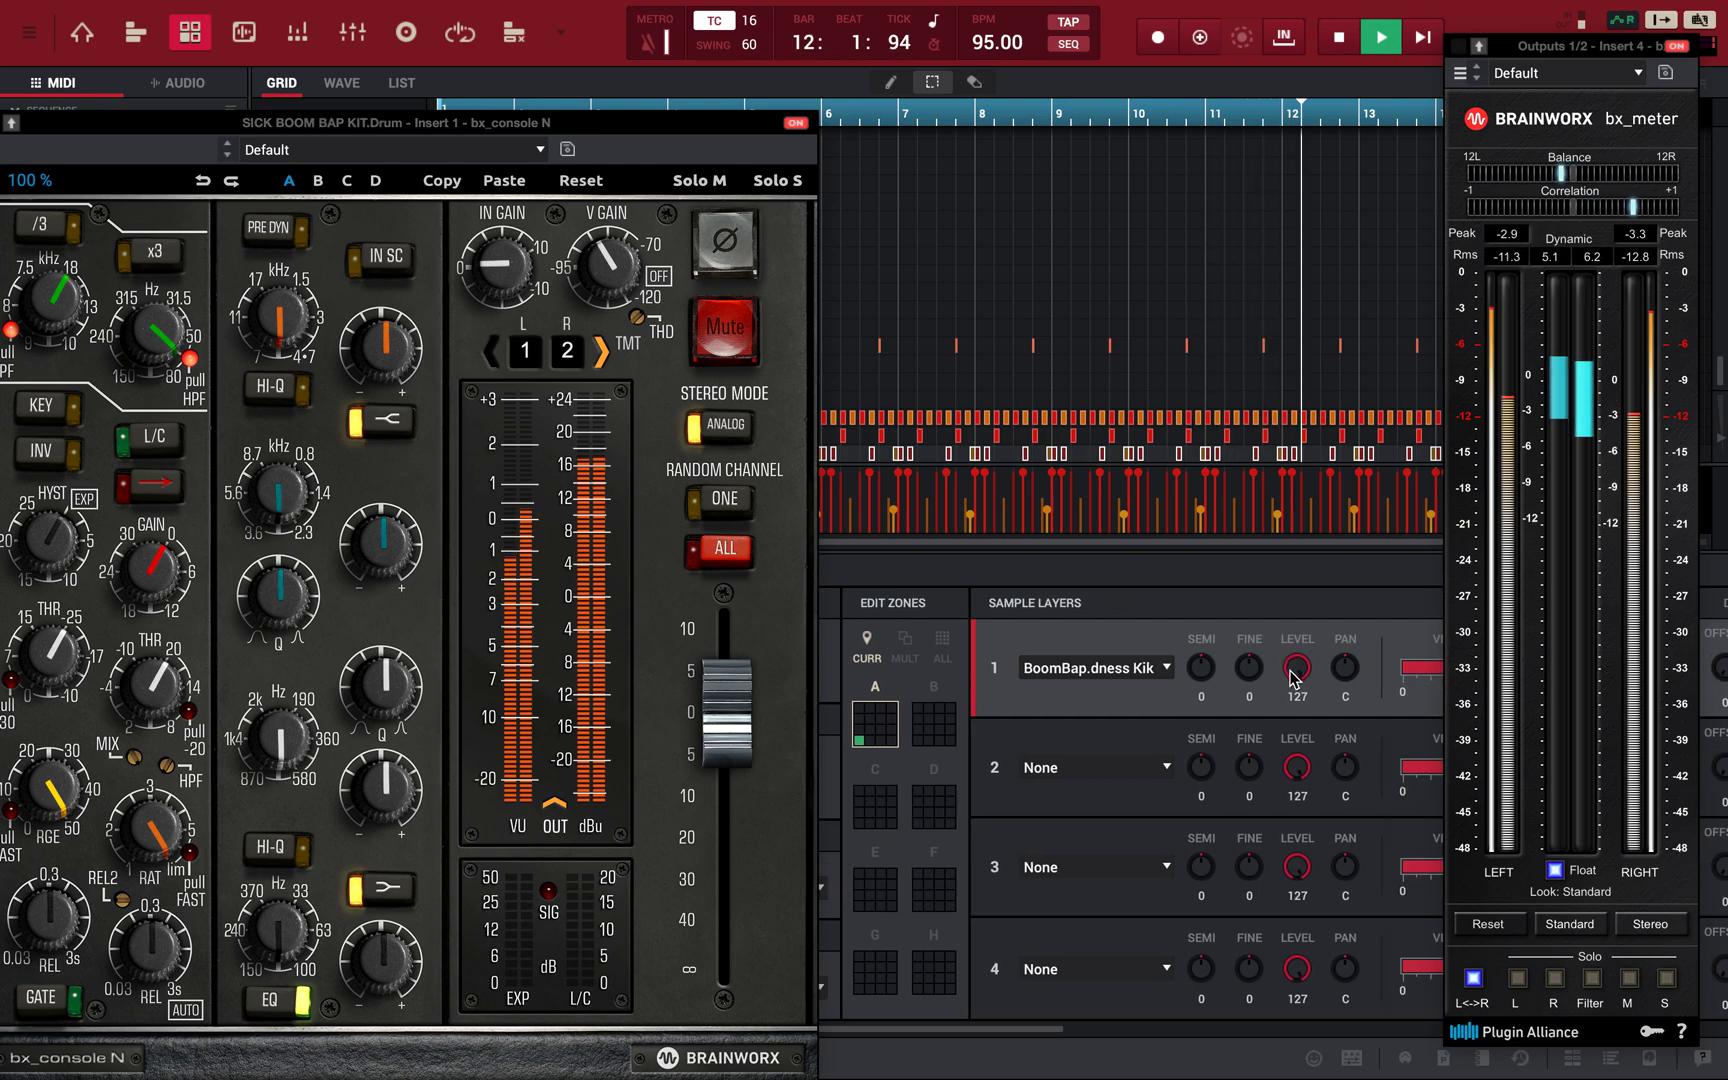
scroll(1292, 680, "right", 2)
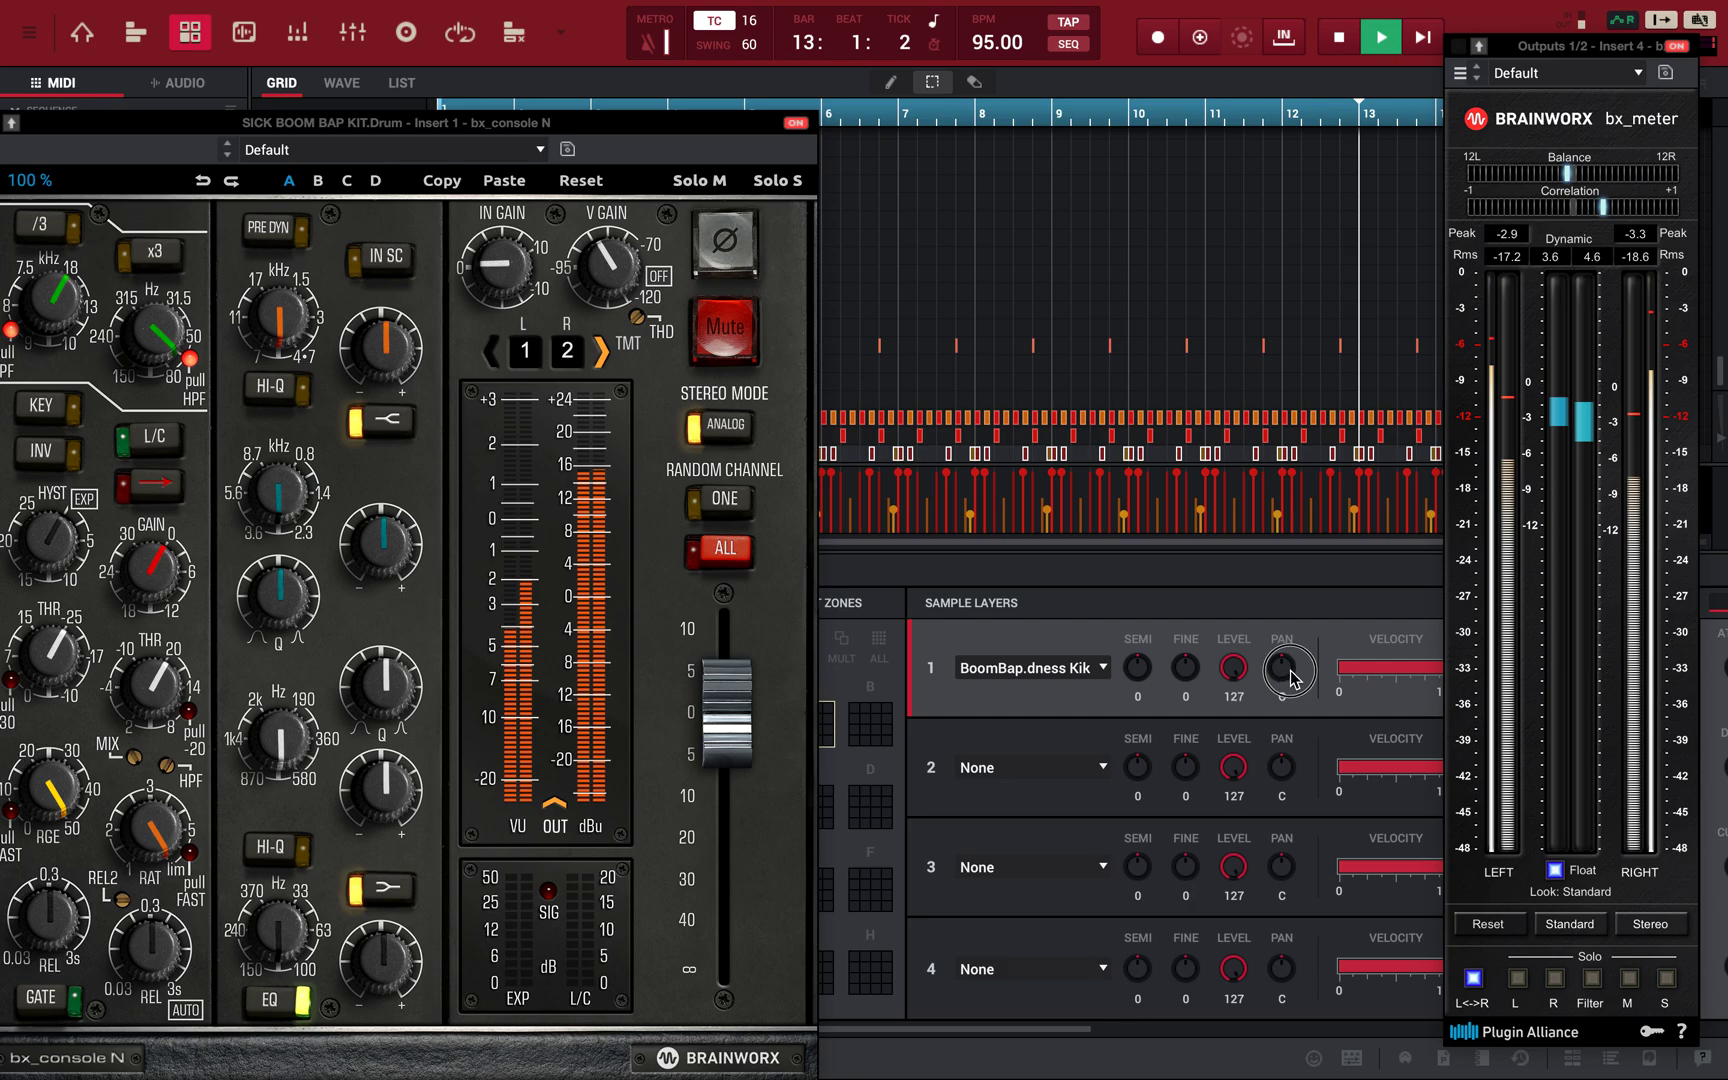
scroll(1290, 705, "right", 2)
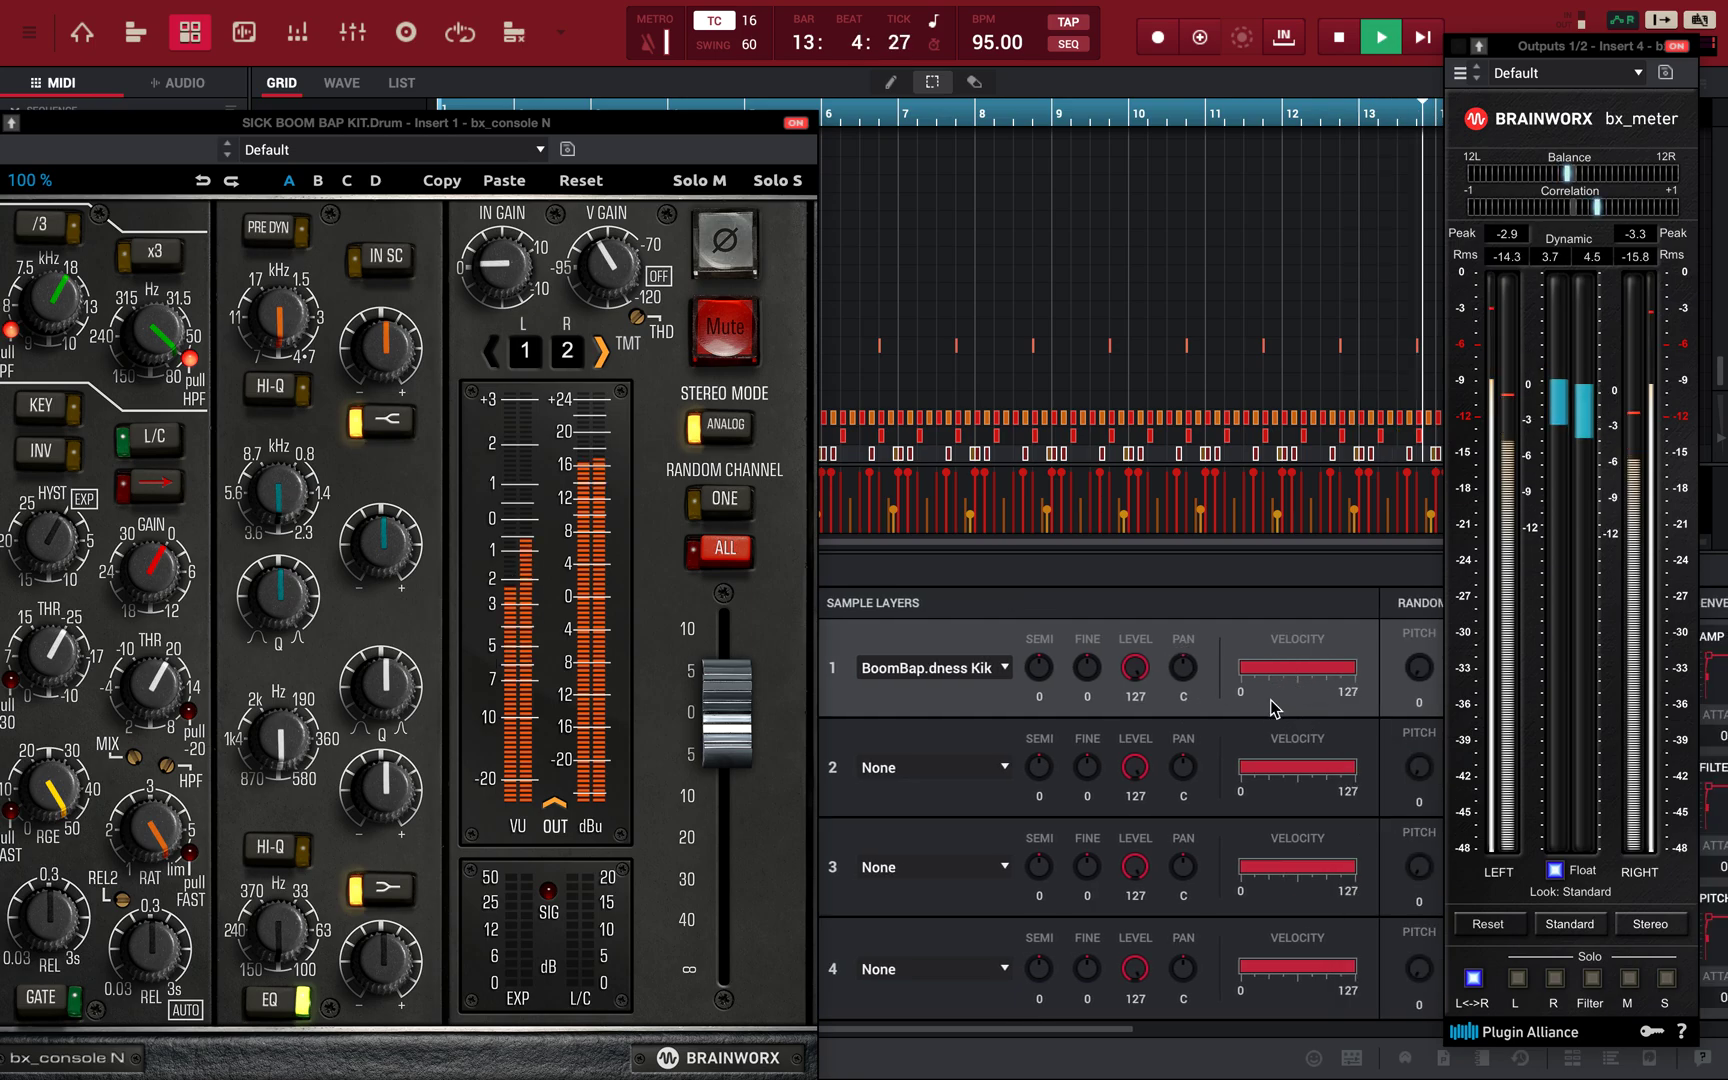
scroll(1133, 668, "right", 3)
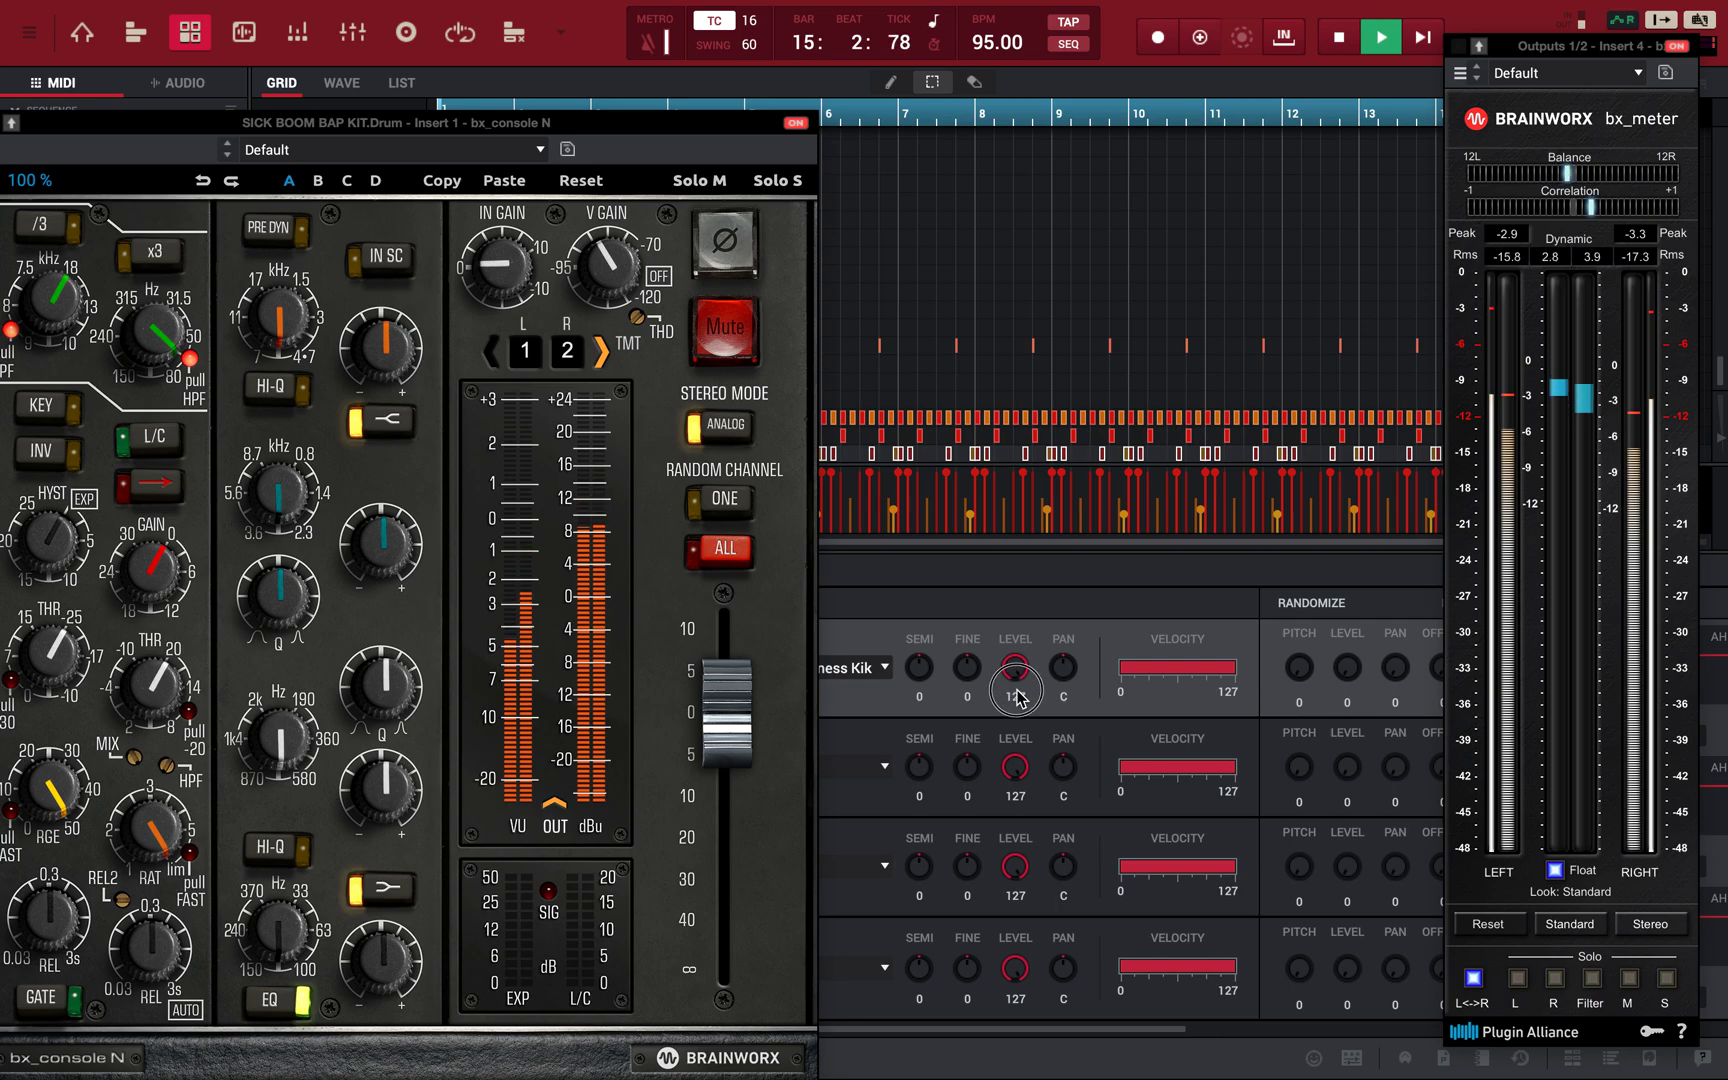
mouse_move(1016, 706)
left_mouse_down()
mouse_move(1016, 617)
mouse_move(1018, 705)
left_mouse_up()
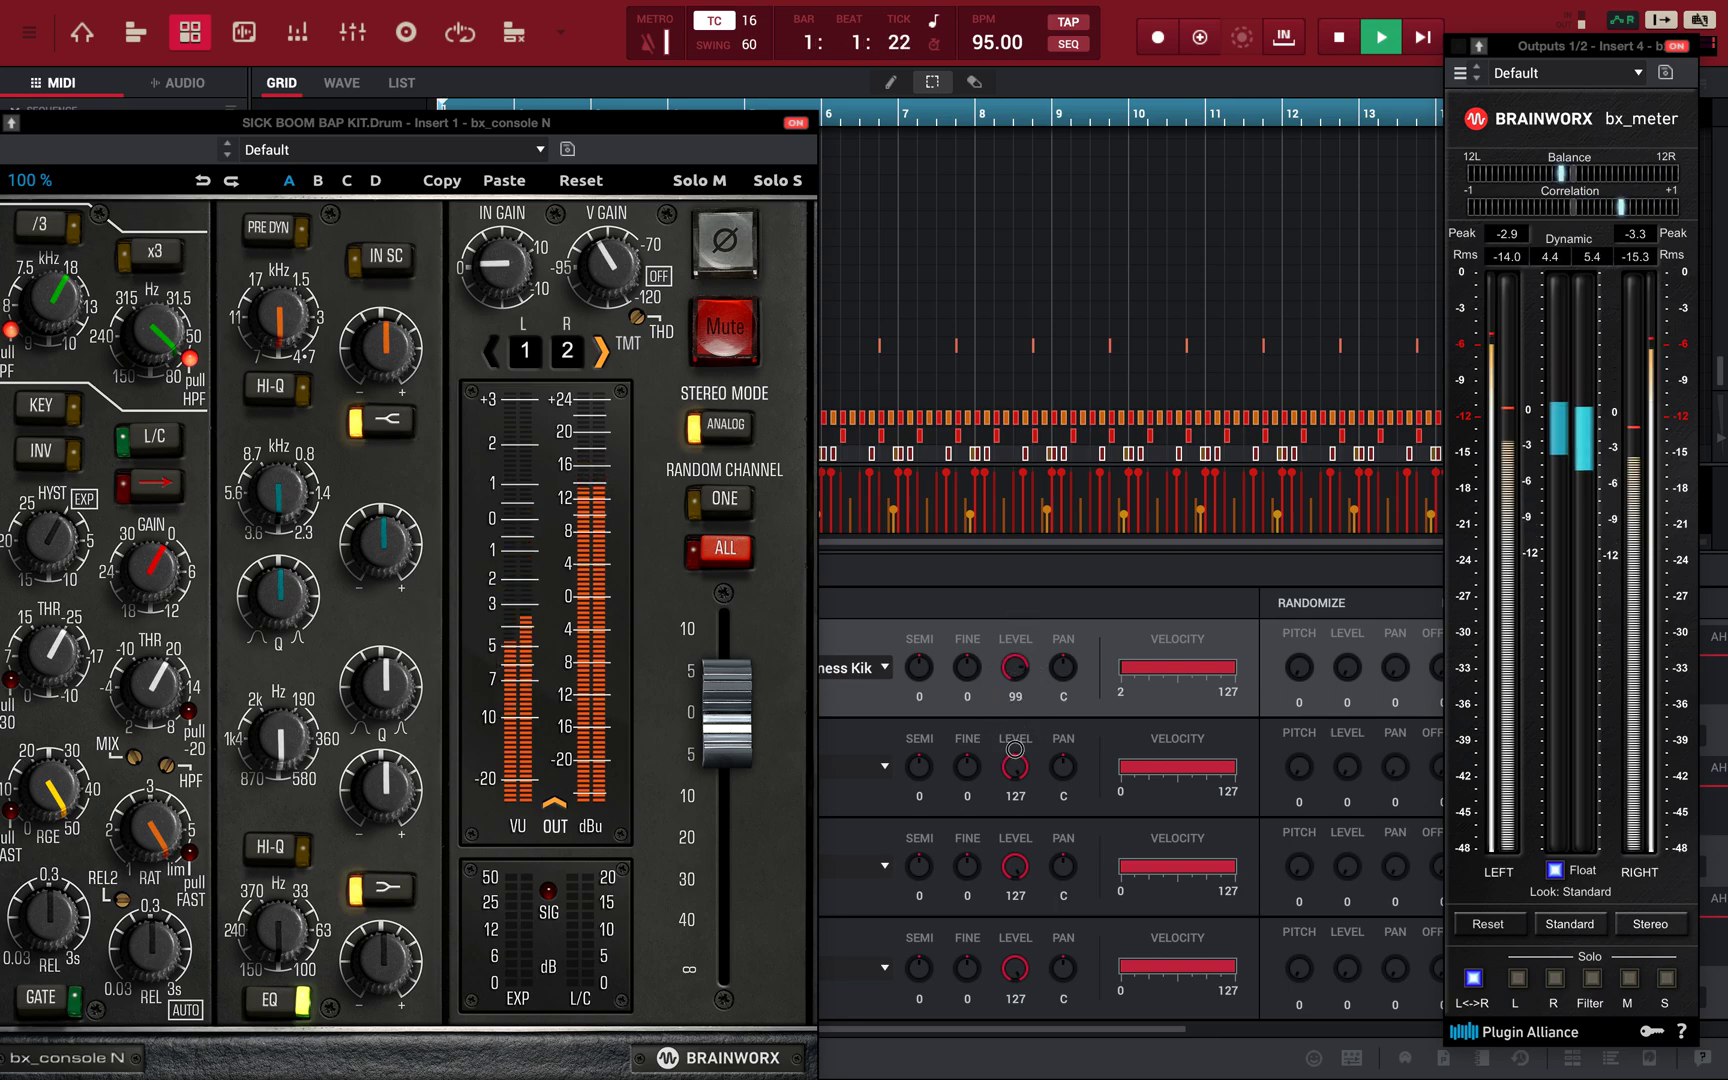
left_click_drag(1016, 775, 1018, 786)
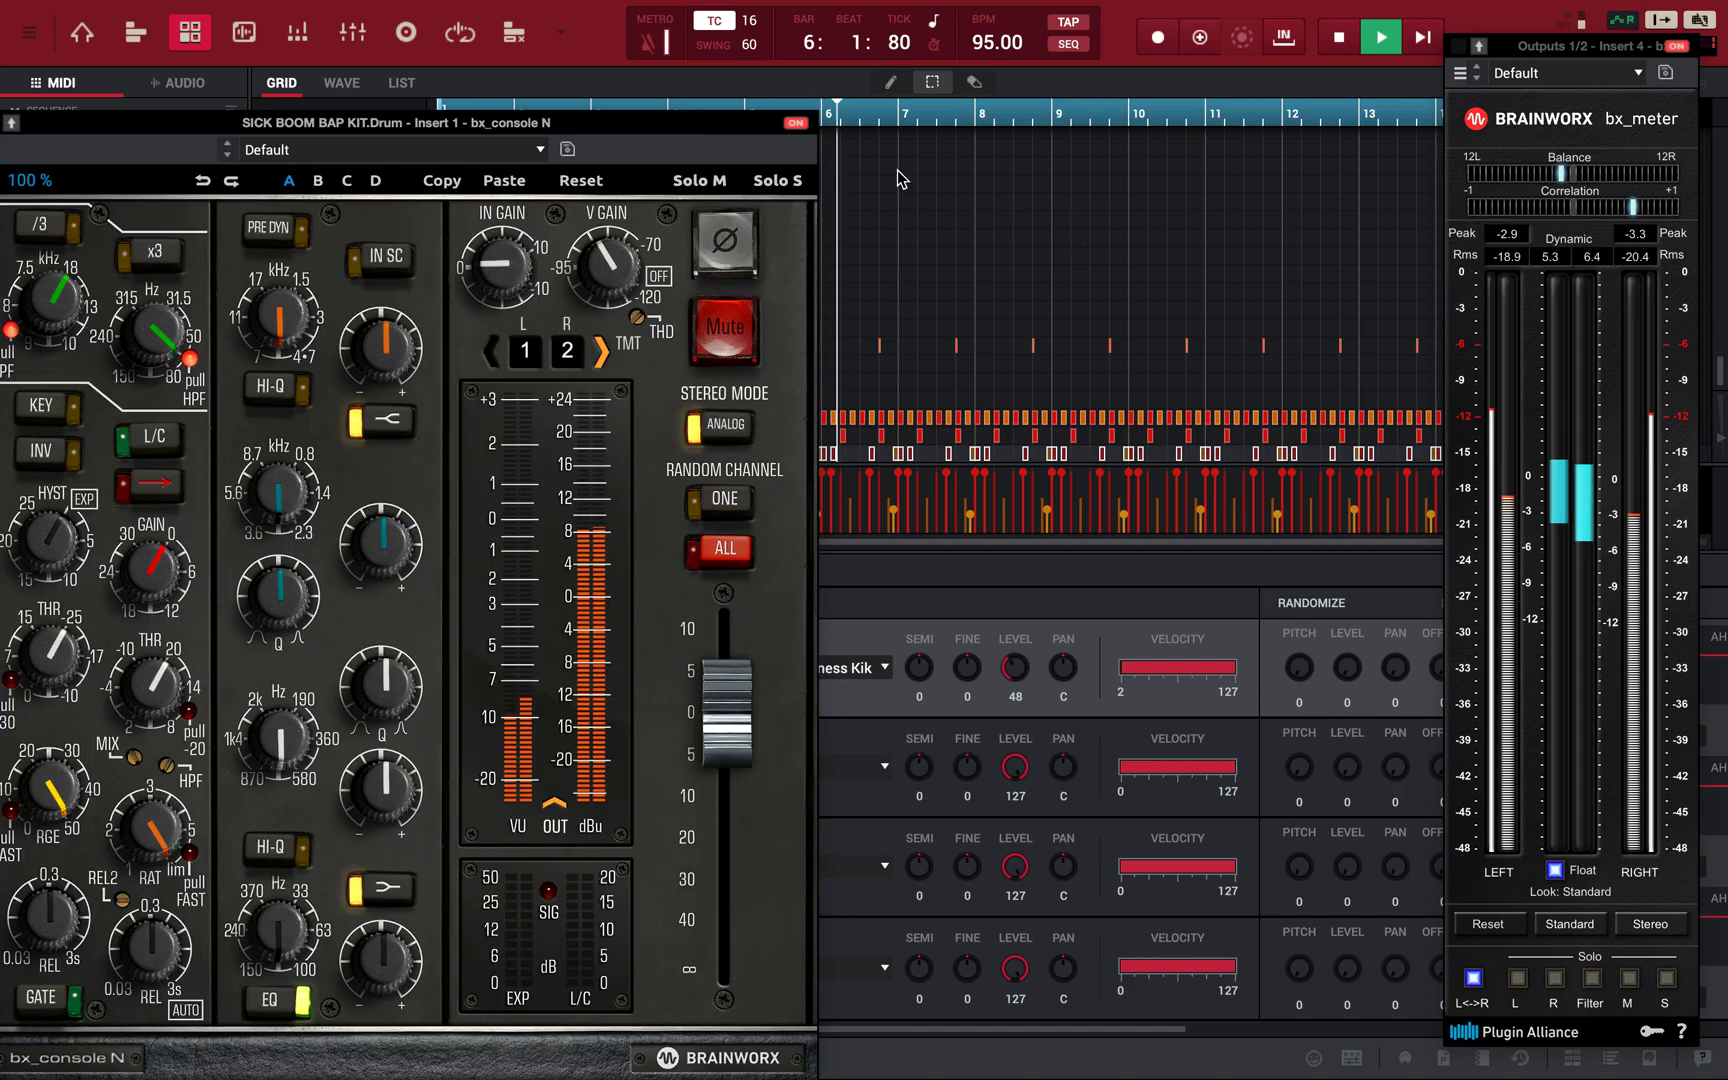
- Solo the A02 snare and A03 hat along with the kick, and close the bx_console N window
left_click_drag(430, 122, 892, 232)
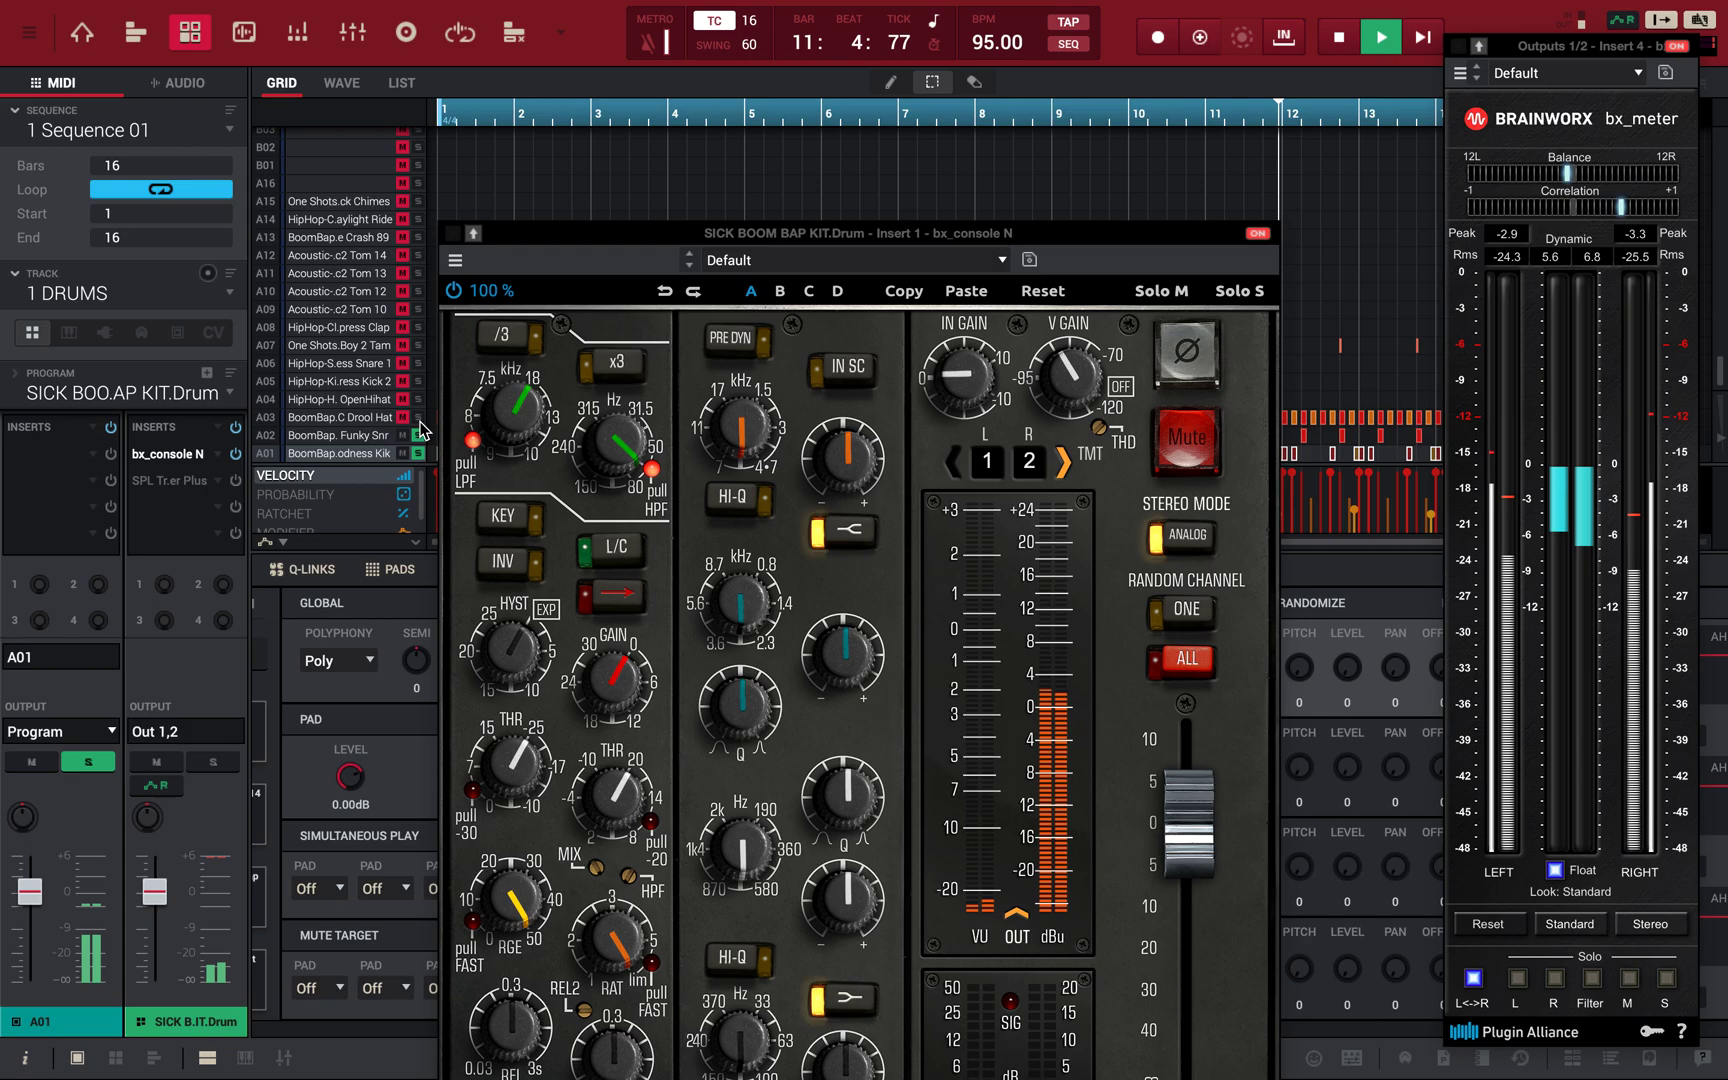
left_click(452, 250)
left_click(453, 245)
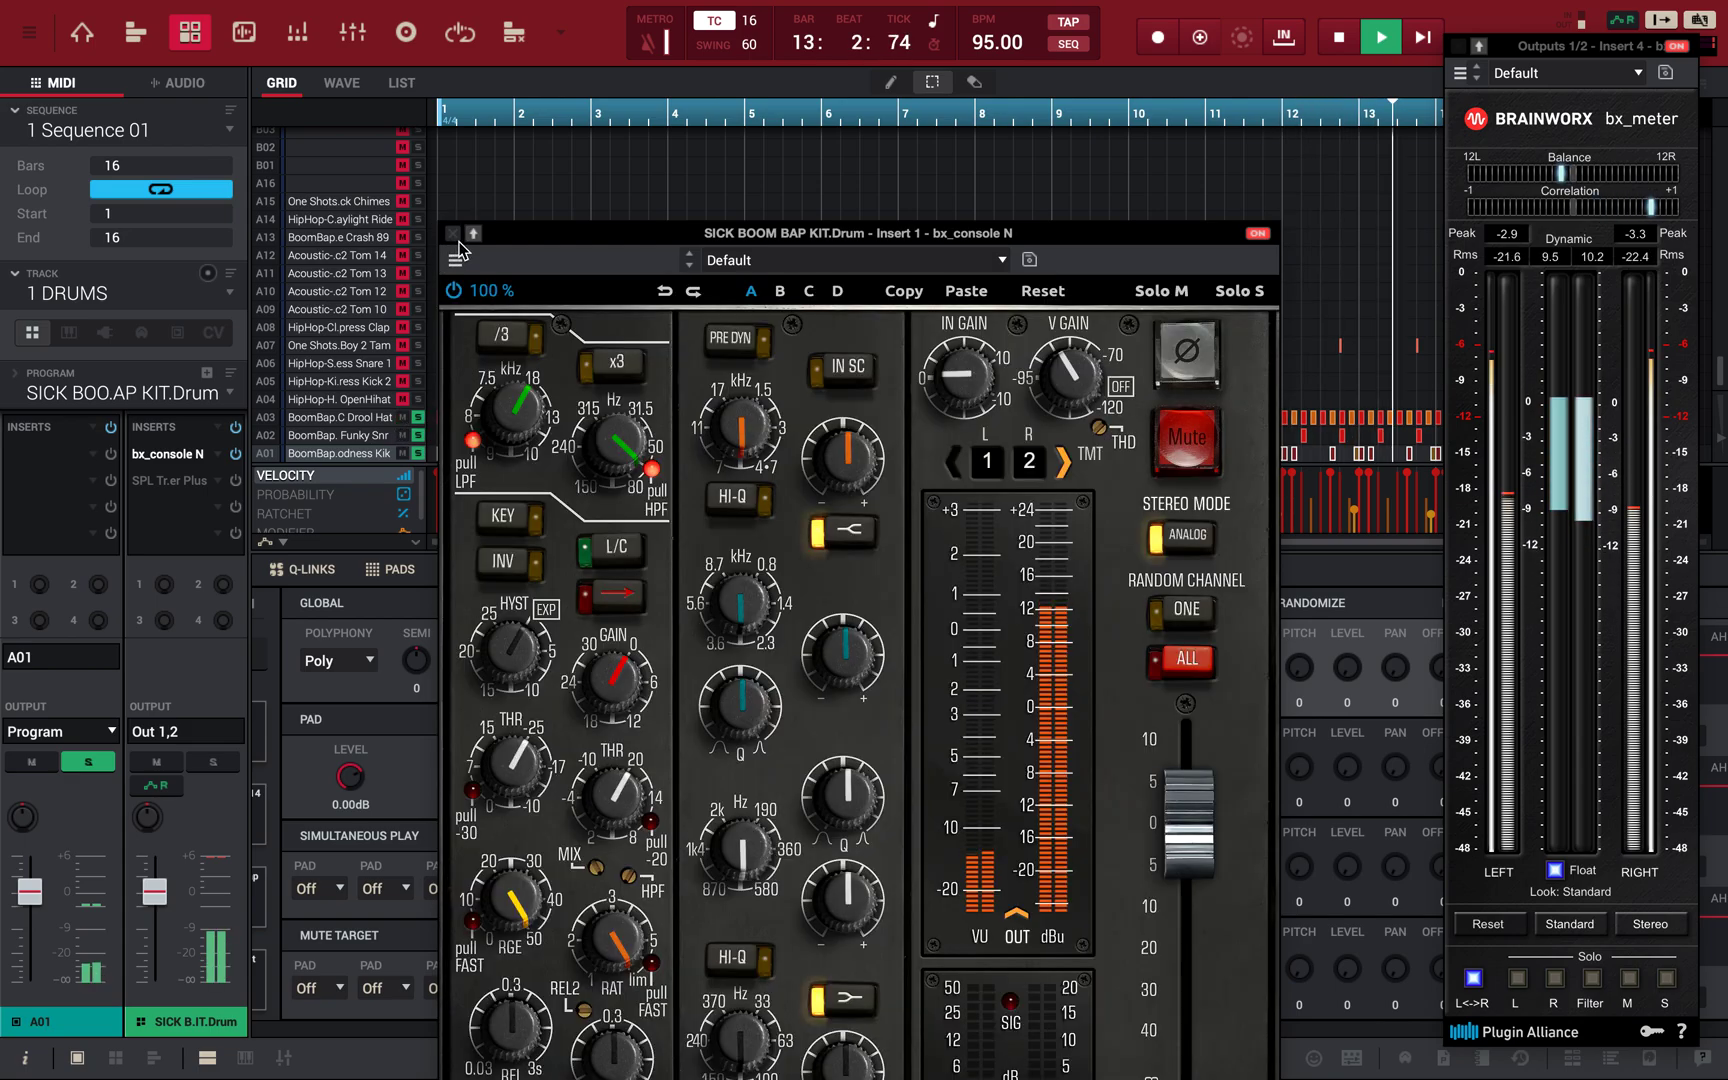
left_click(453, 240)
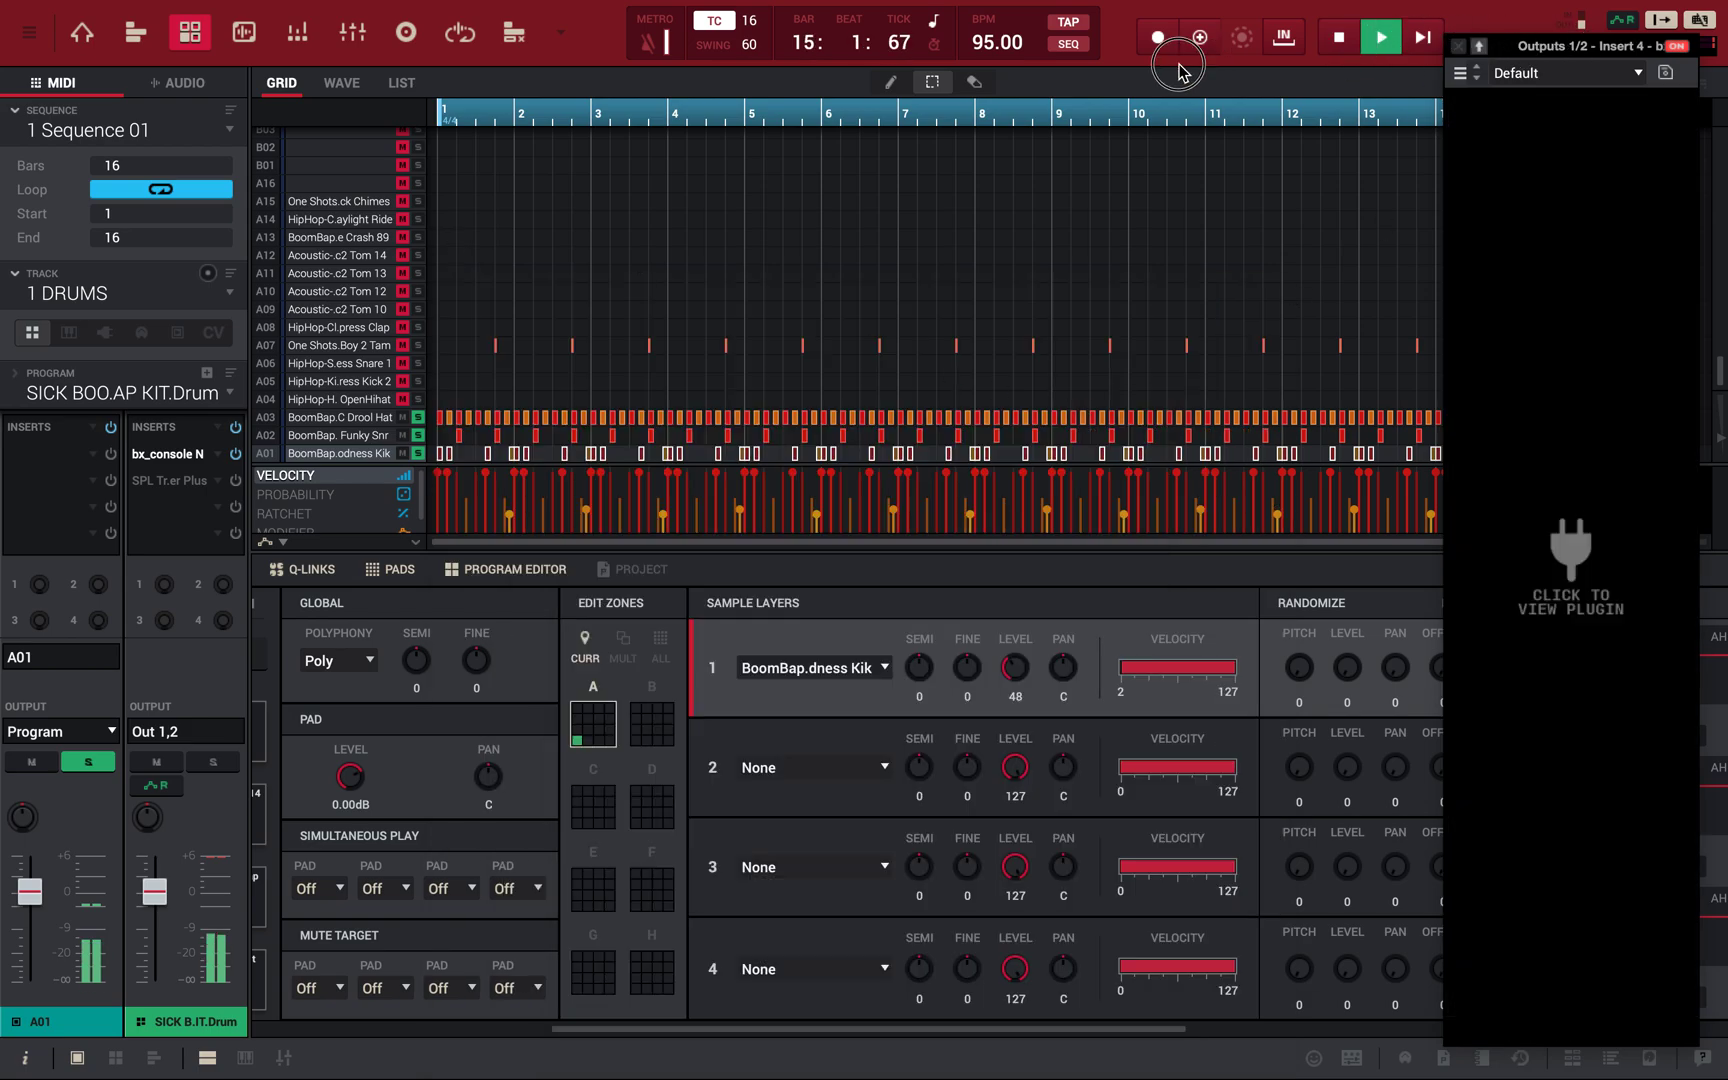
- Move the bx_meter closer to the sample layers, select the A03 hat, and lower its layer 1 level to 44
left_click_drag(1558, 53, 1169, 73)
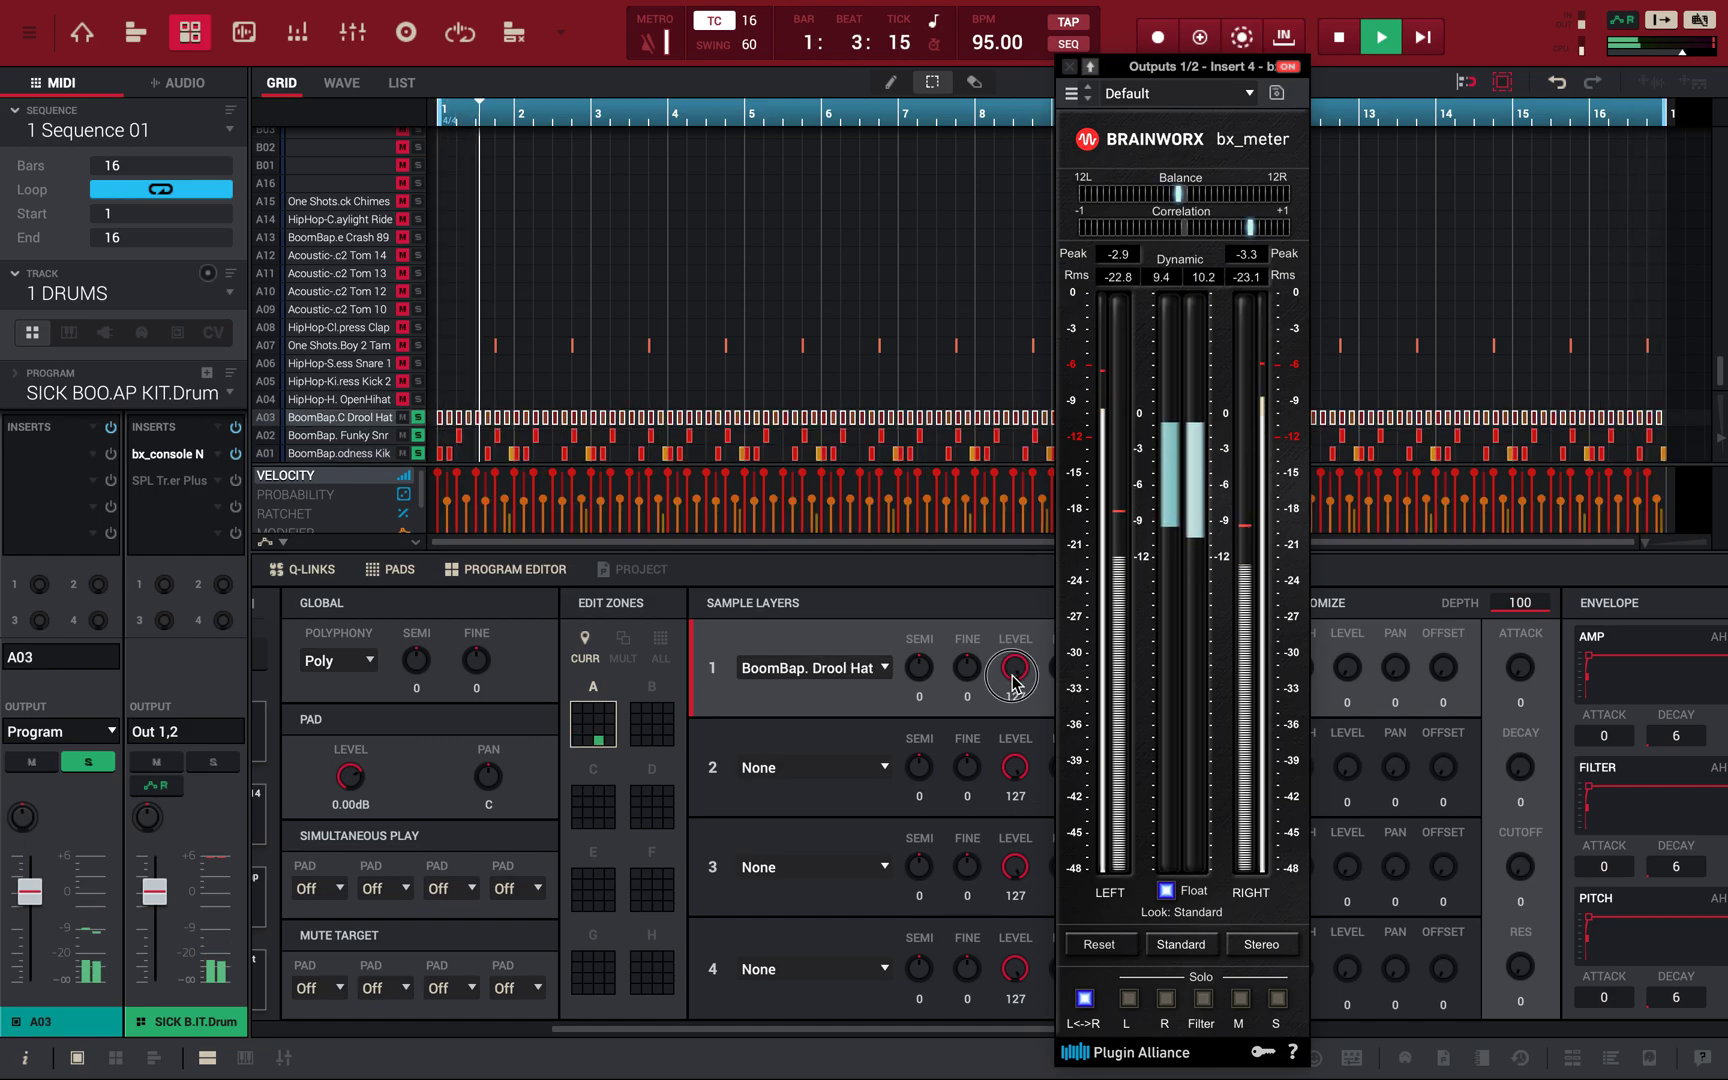
left_click_drag(1012, 688, 990, 877)
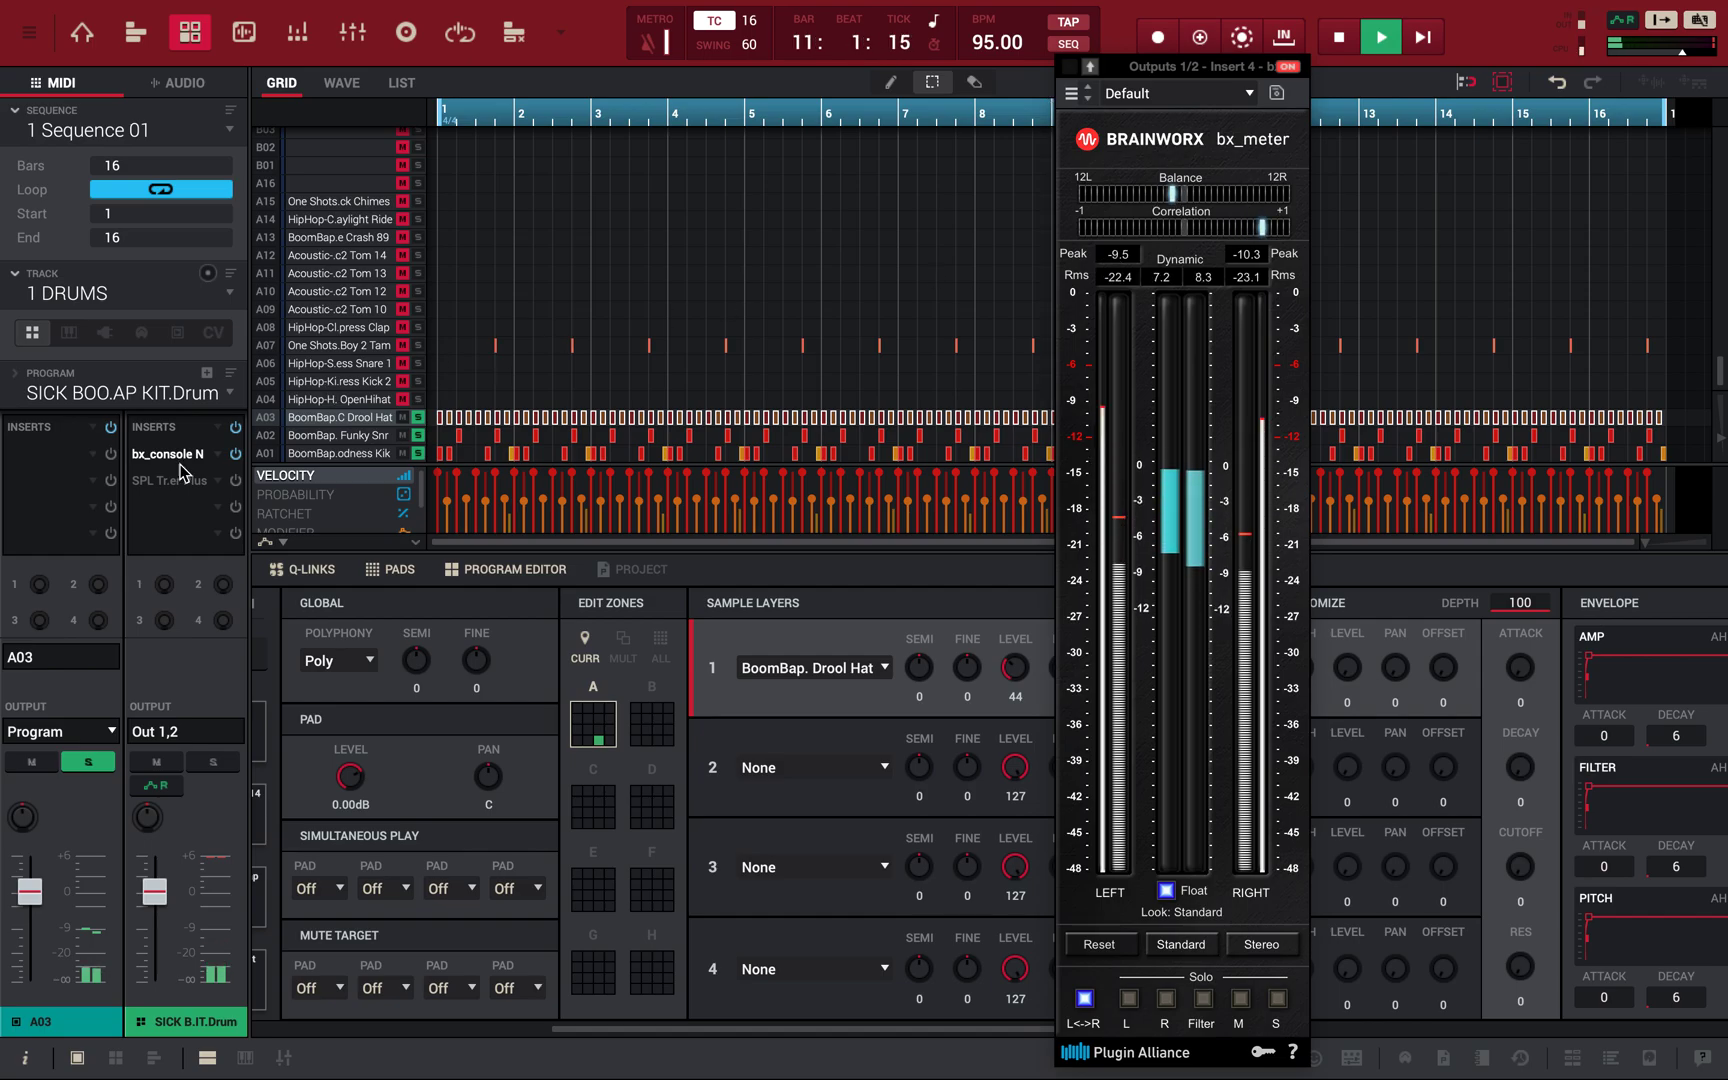
- Reopen the drum program's bx_console N to check the combined kick, snare and hat level, and stop playback
left_click(157, 455)
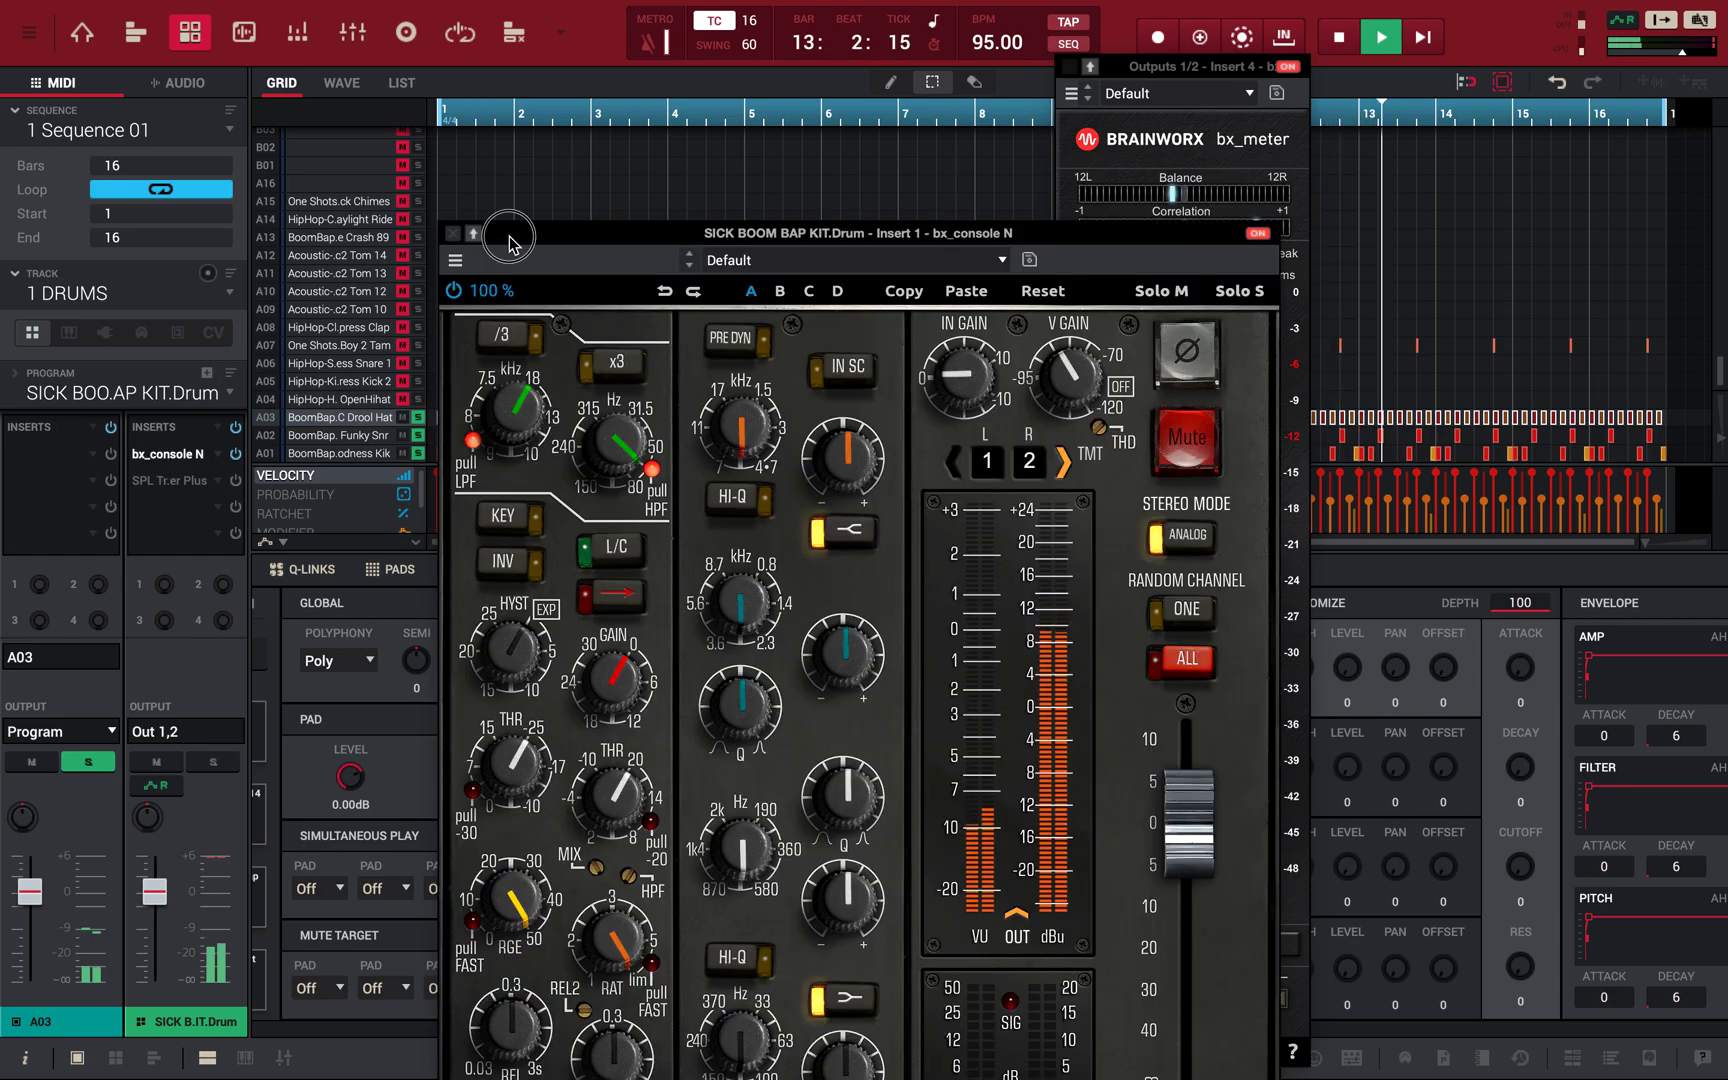
left_click(487, 120)
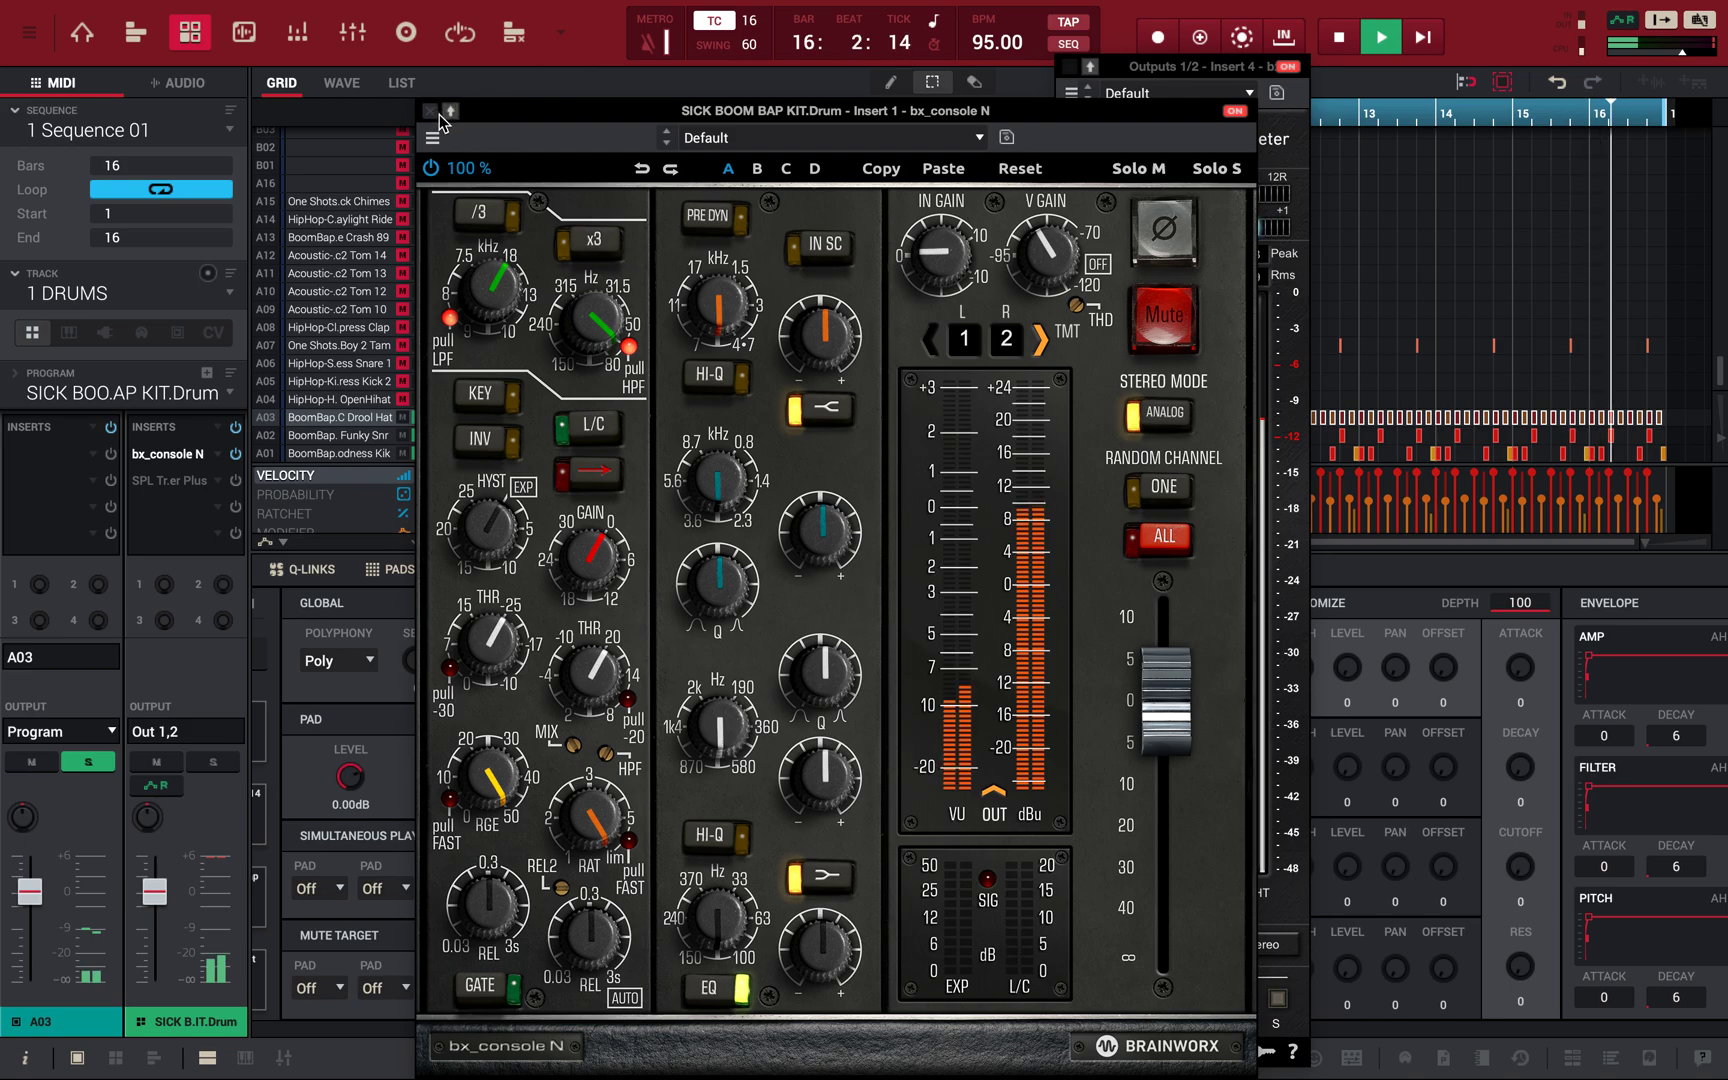
key("space")
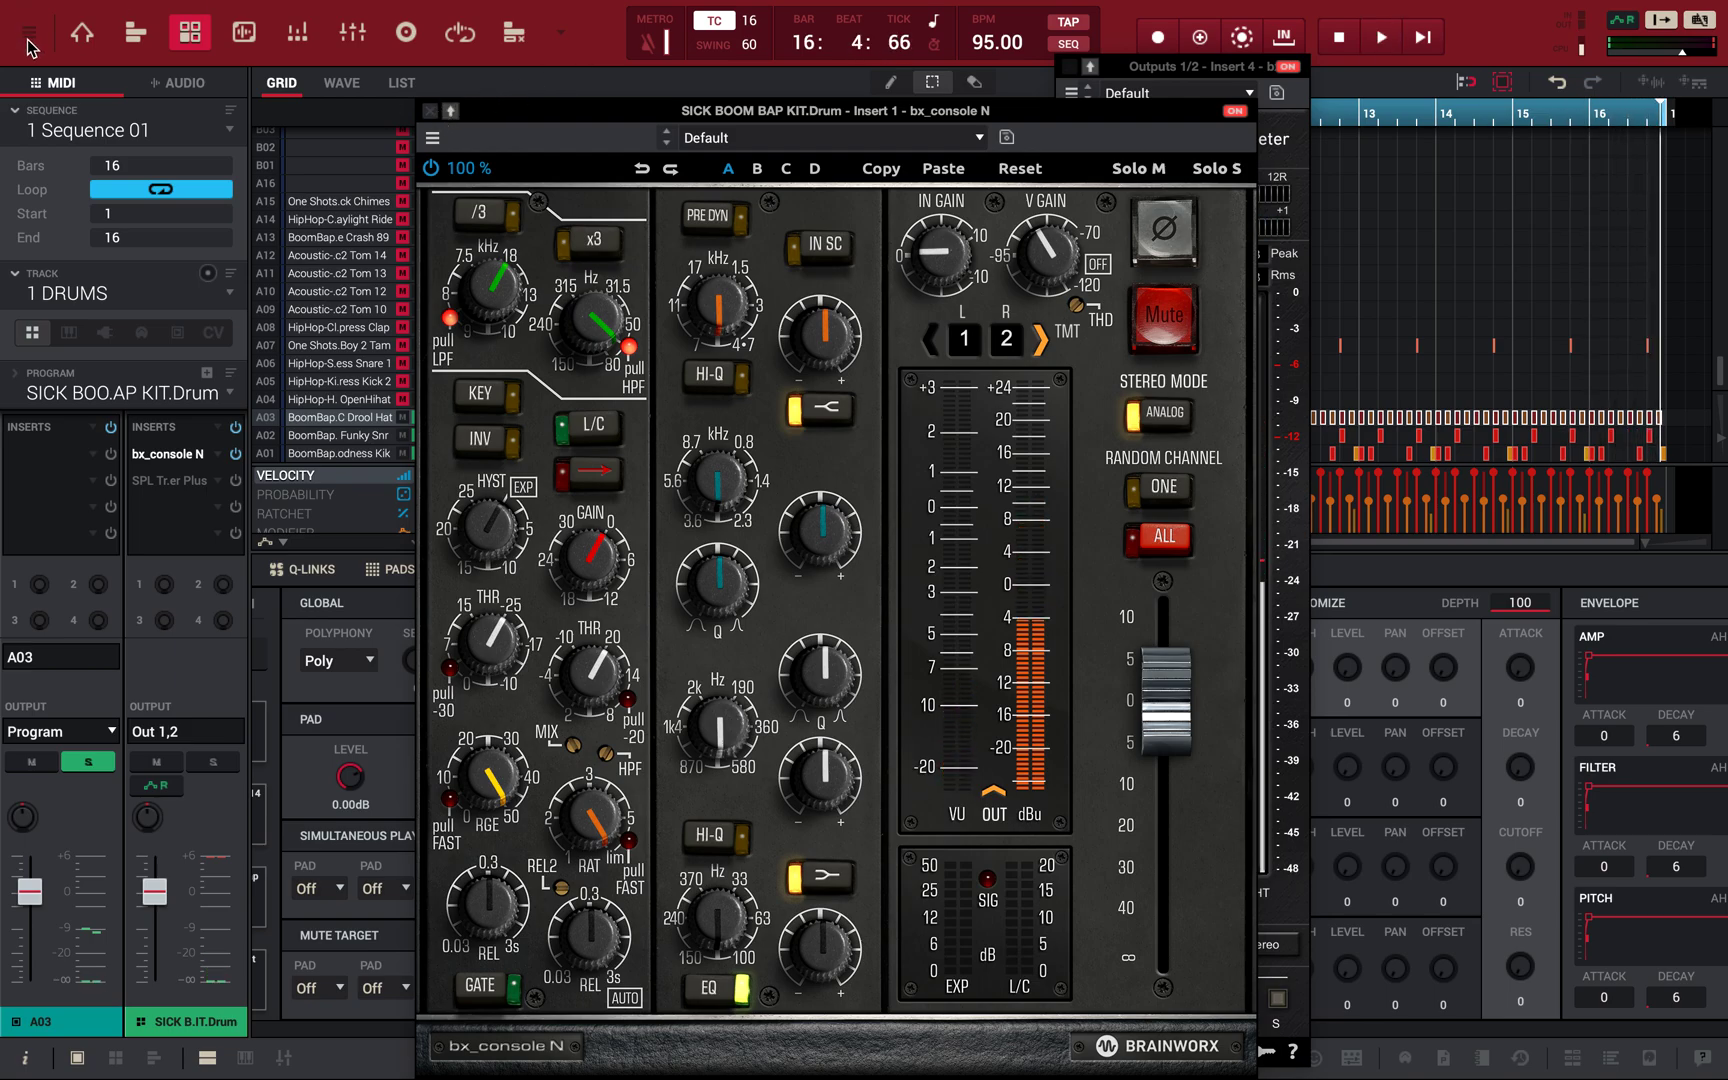
- Close the bx_console N window, set the audio buffer size to 1760 samples in the preferences, and confirm
mouse_move(122, 18)
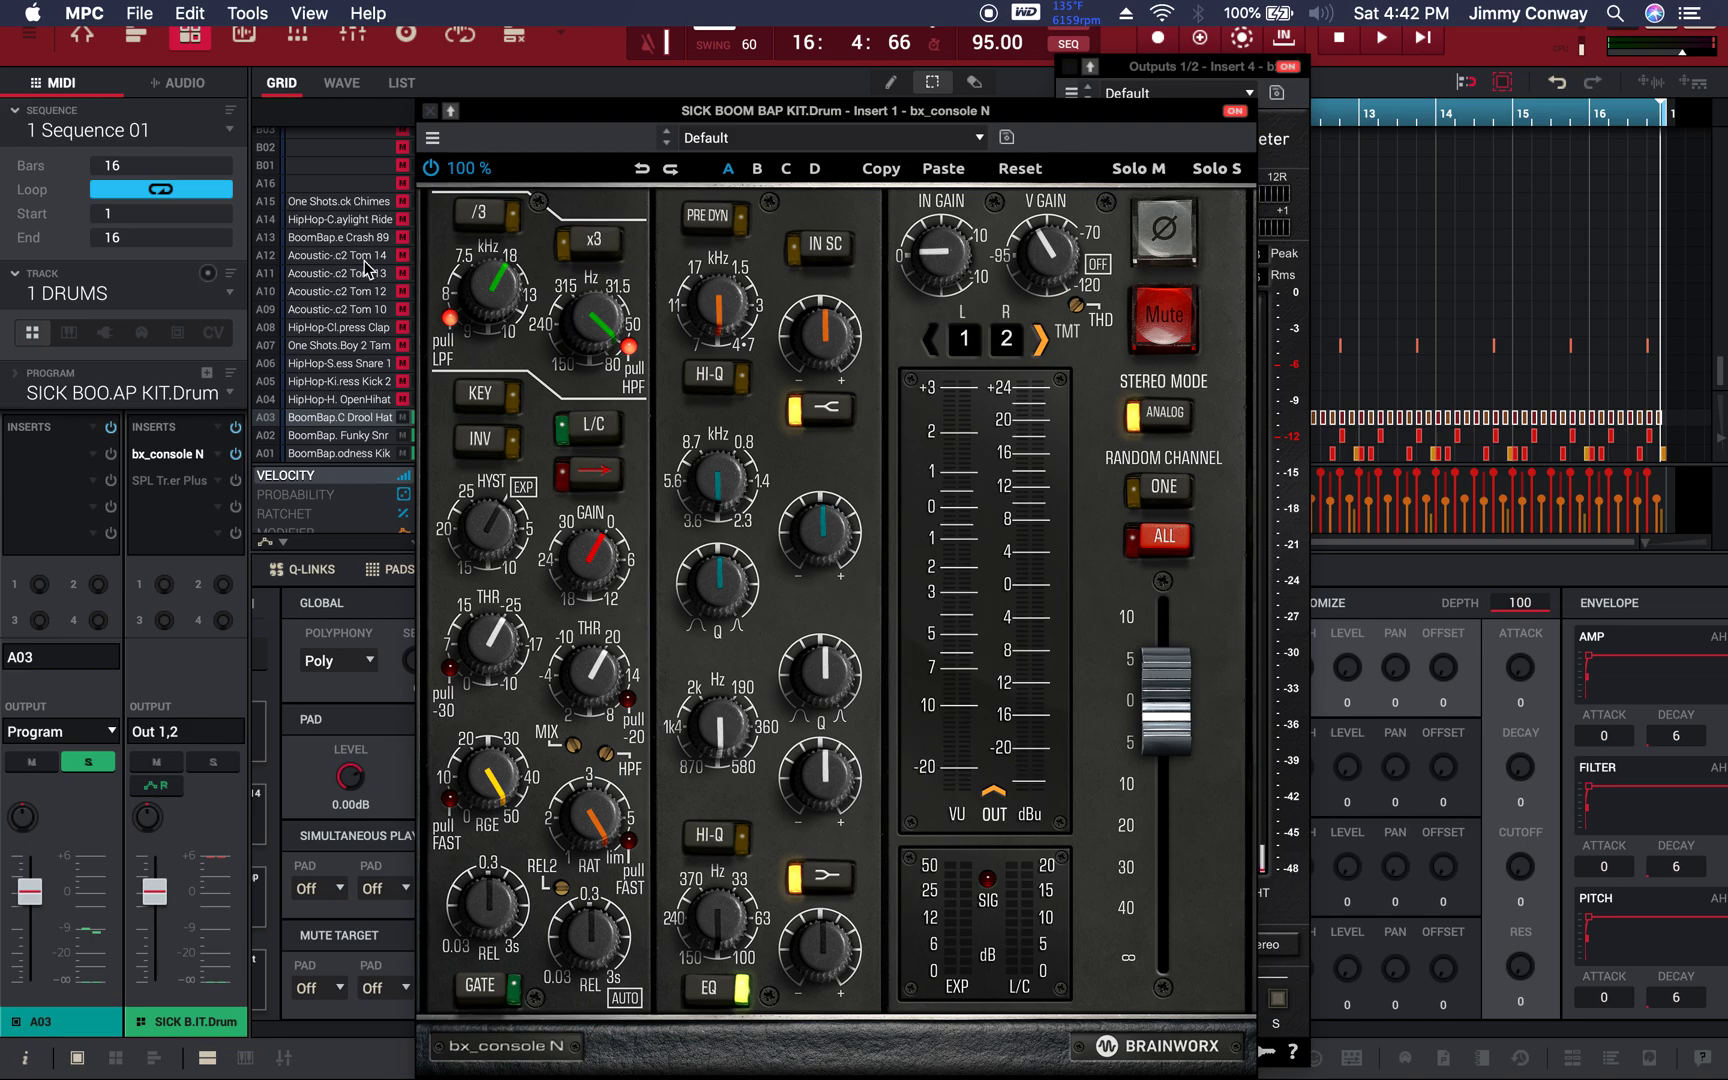
left_click(140, 14)
mouse_move(88, 12)
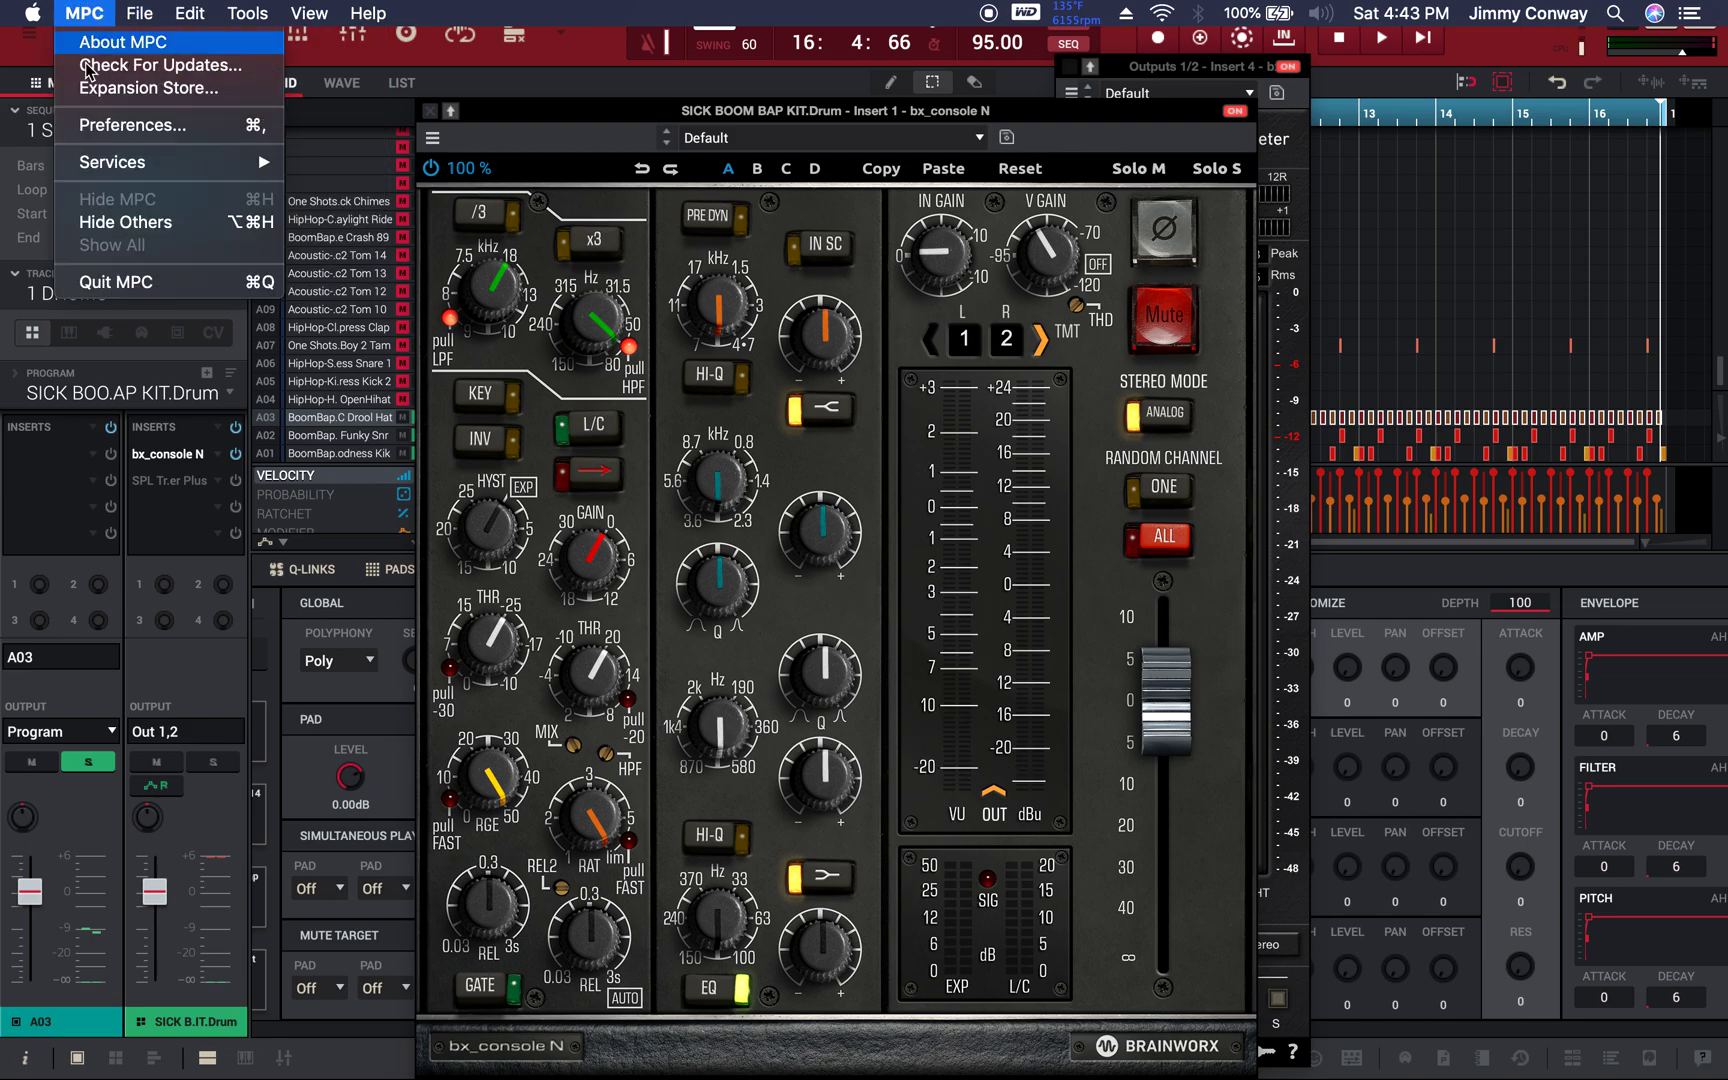
left_click(120, 126)
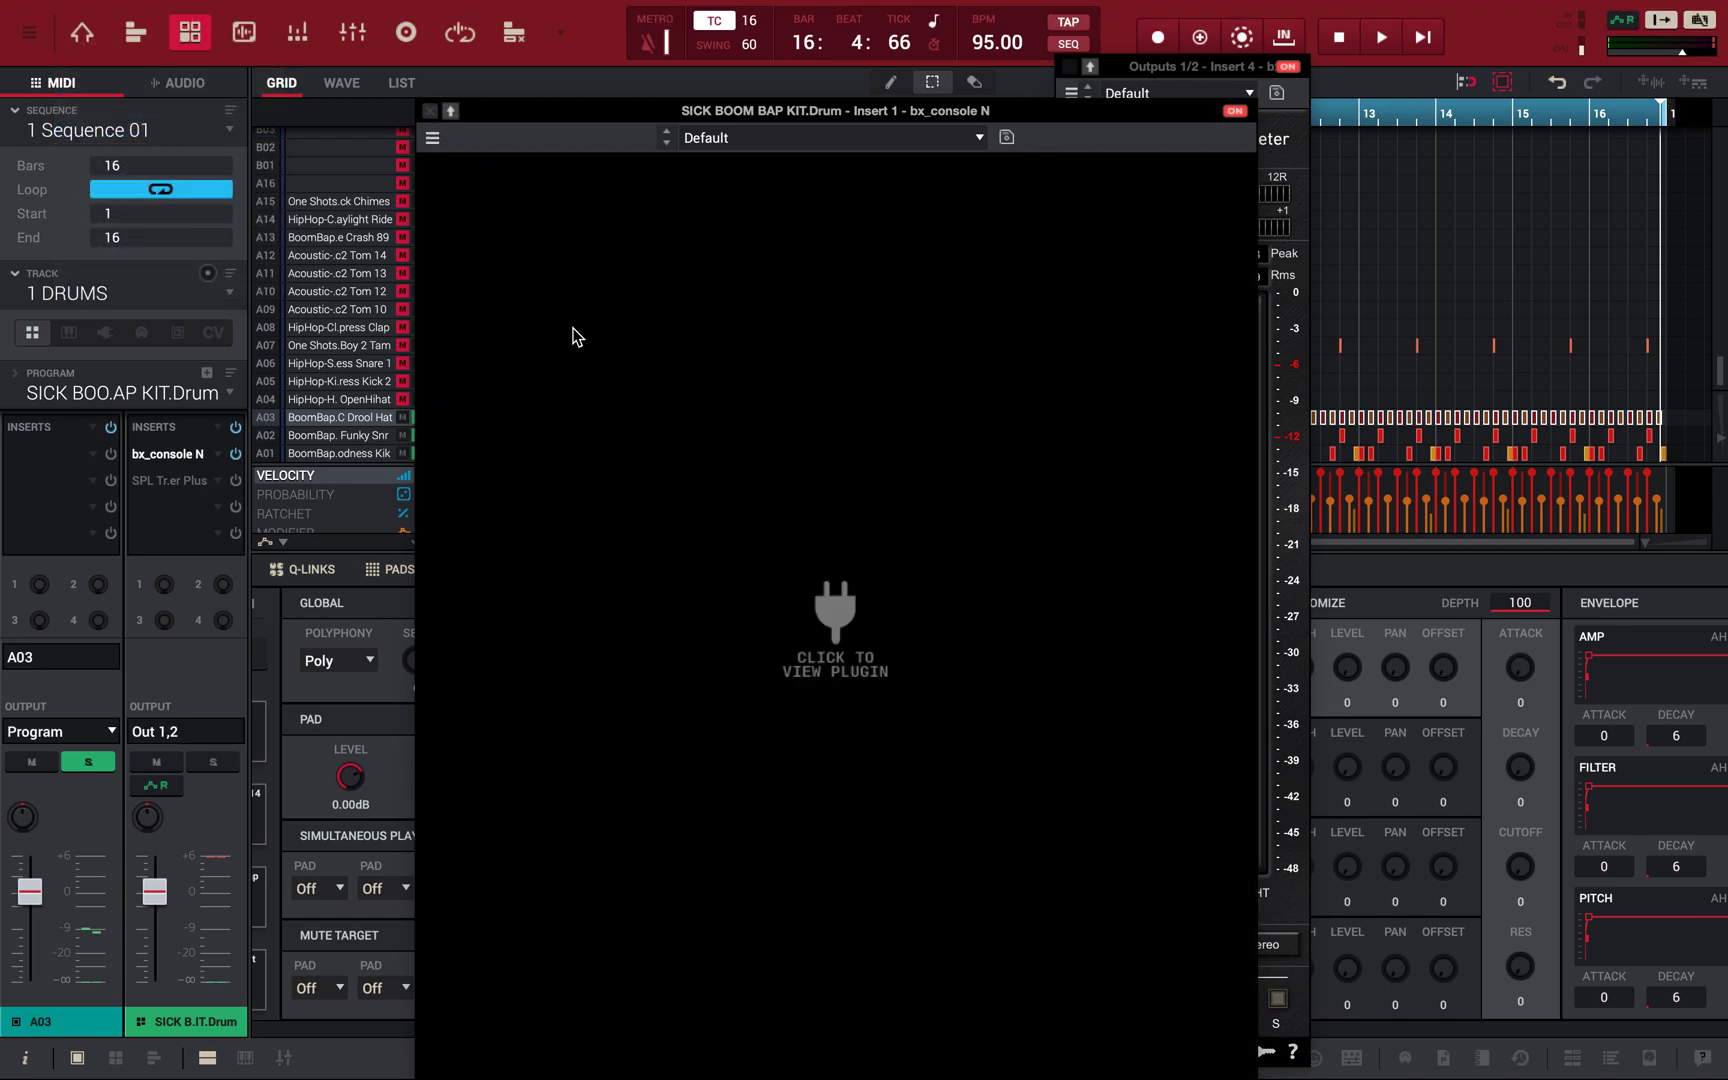
left_click(612, 382)
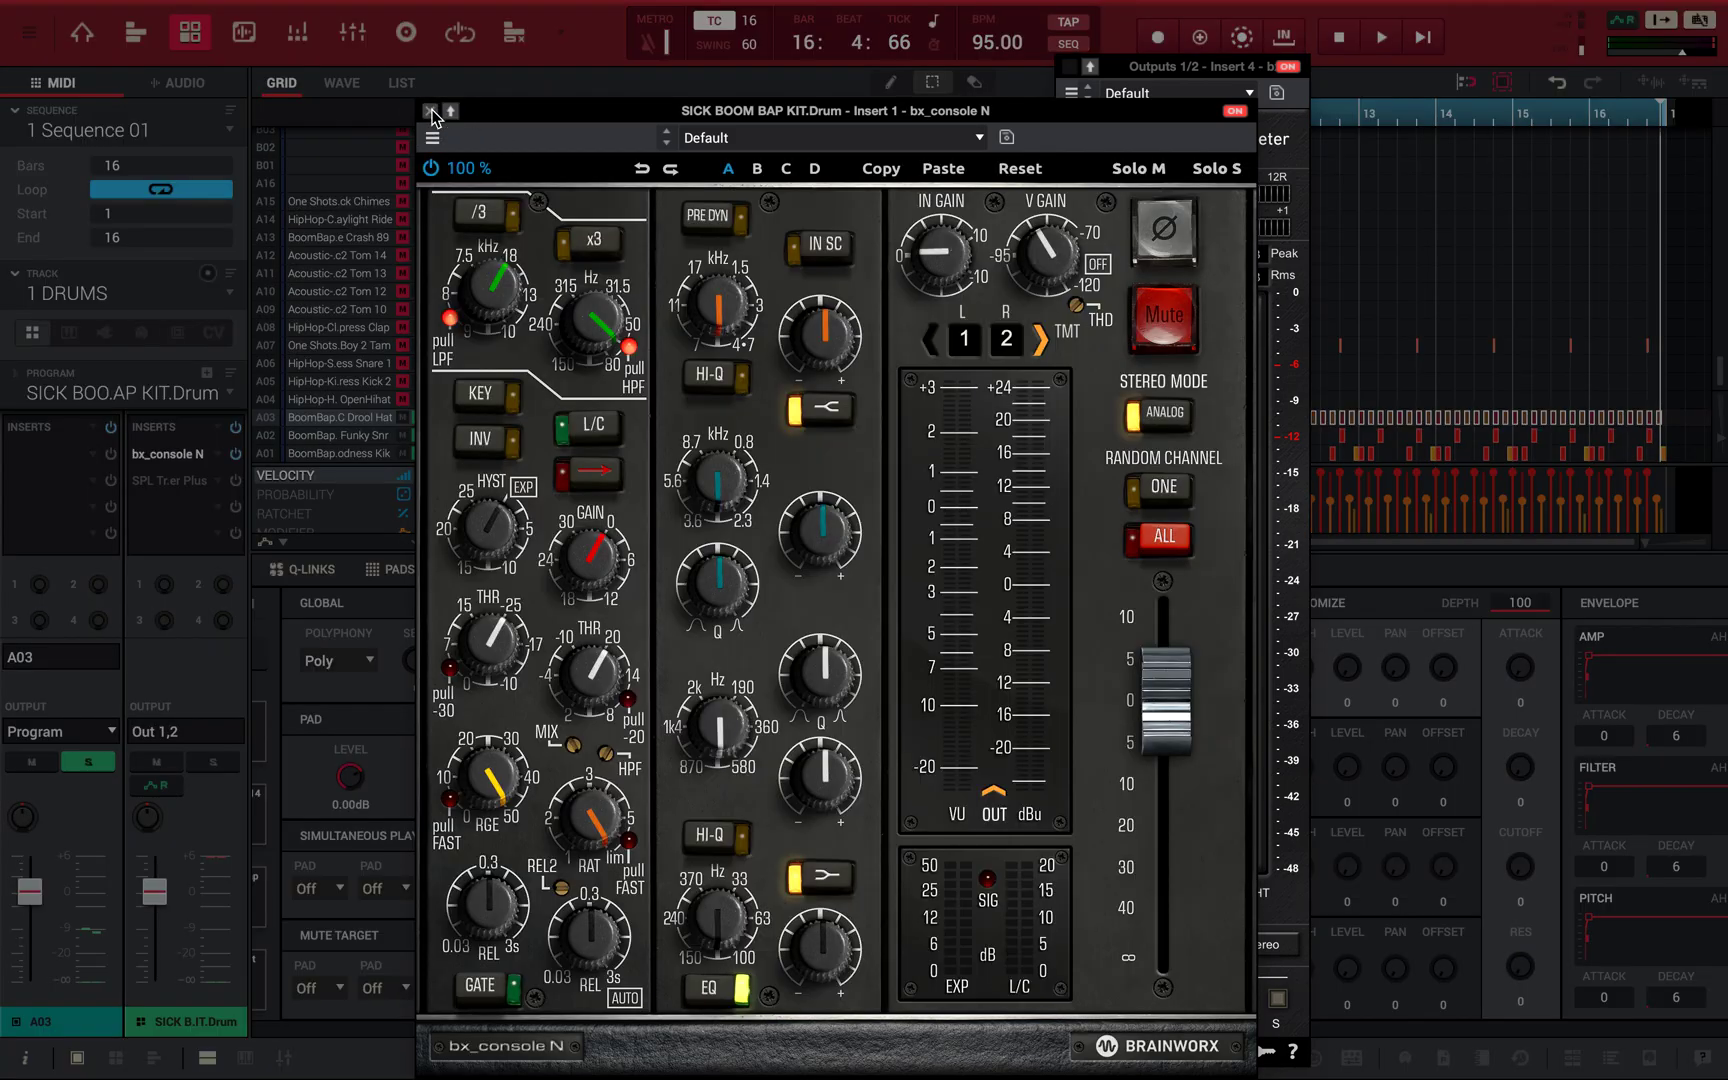
left_click(433, 112)
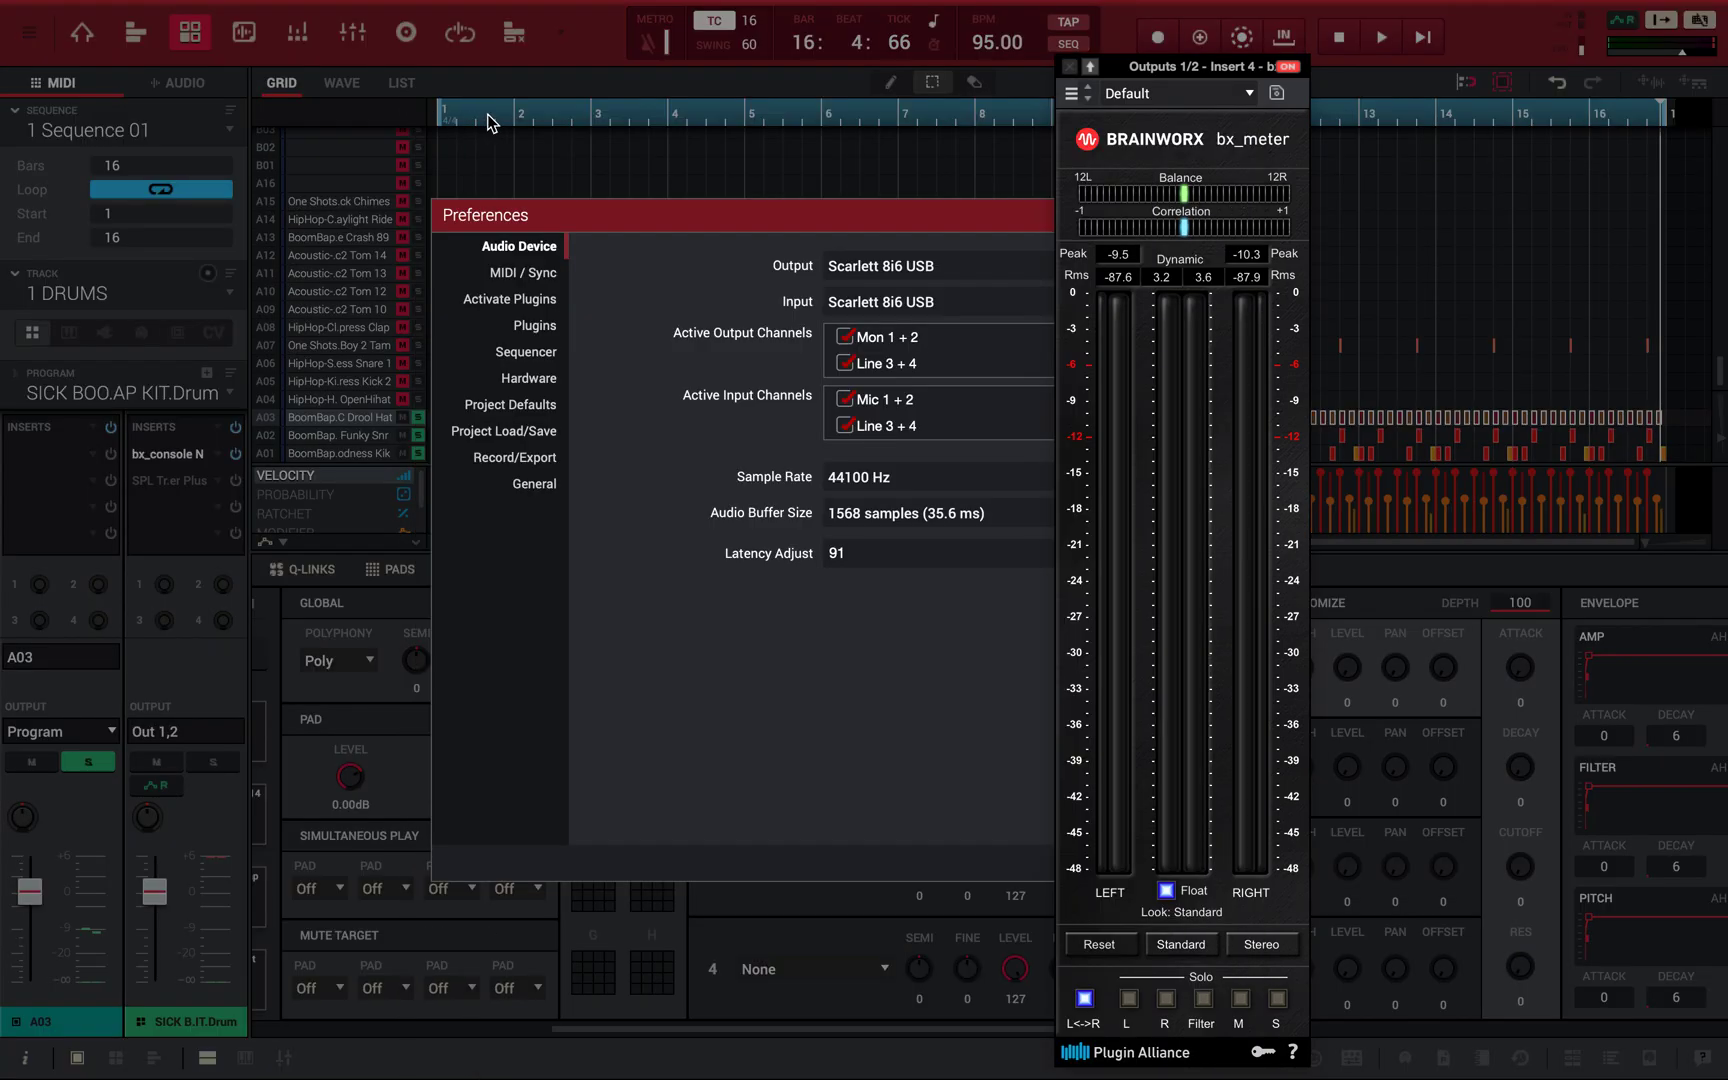
left_click(926, 518)
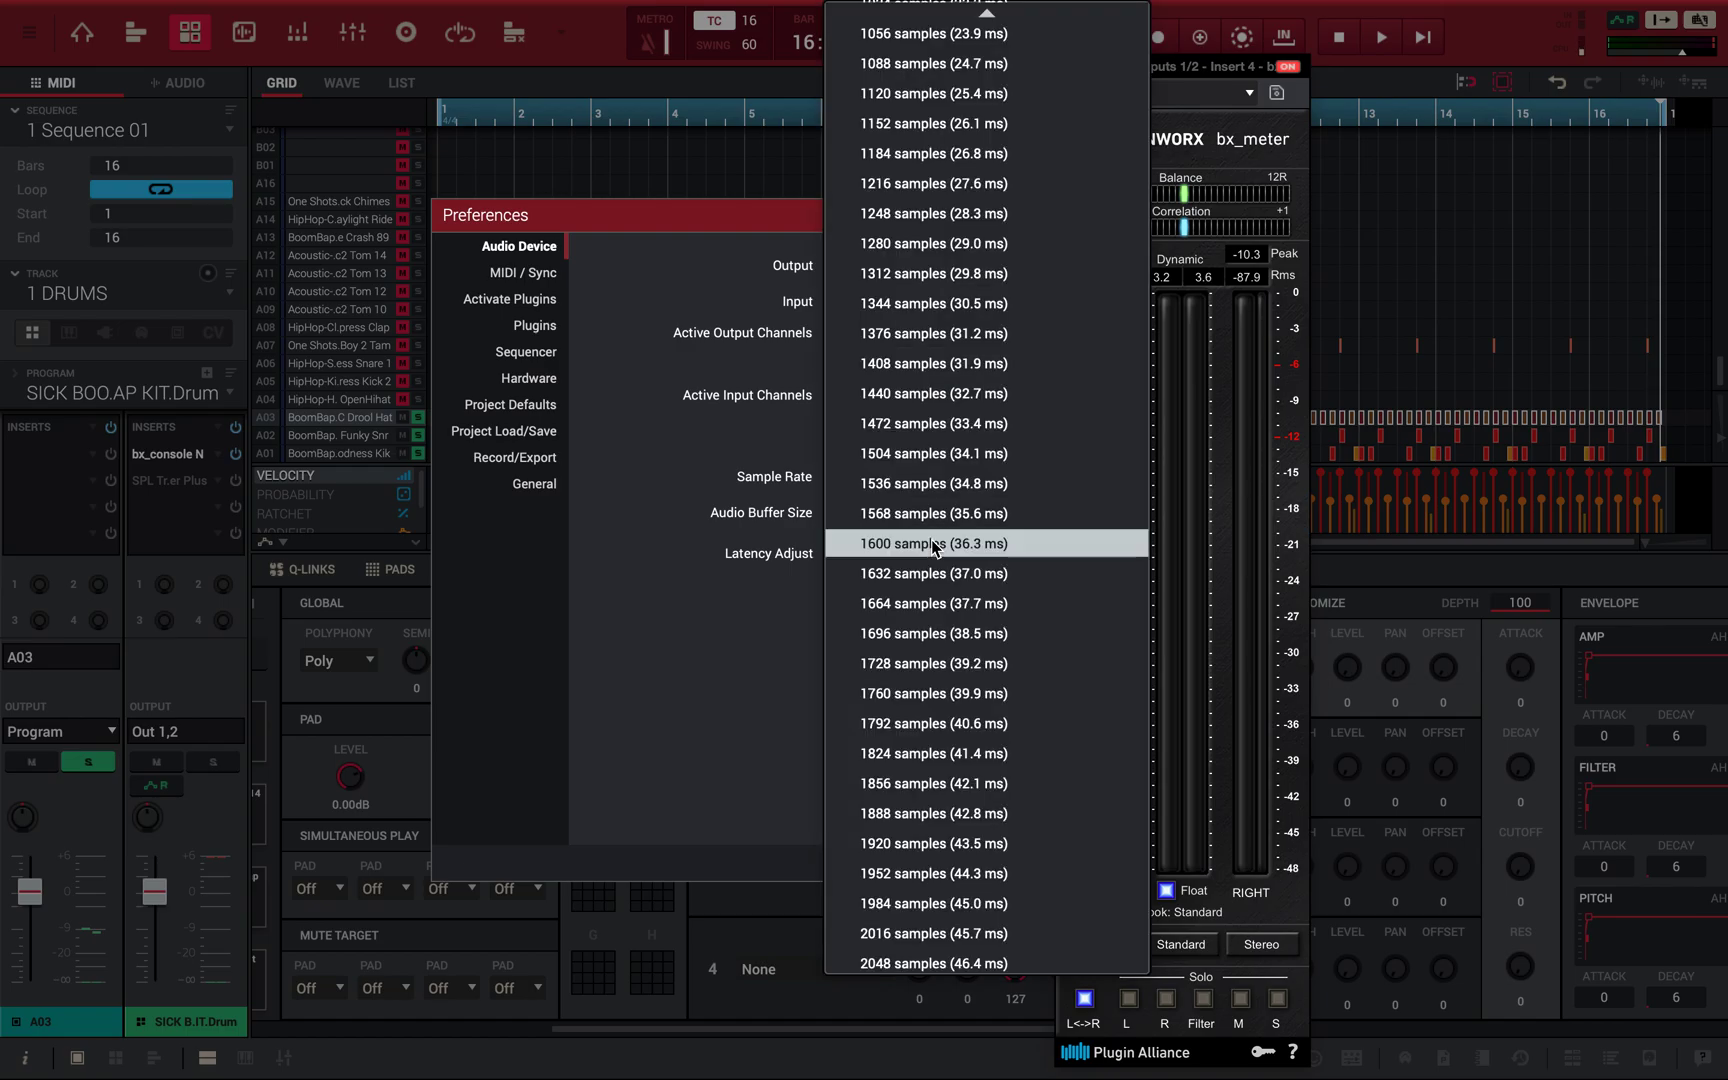
left_click(924, 705)
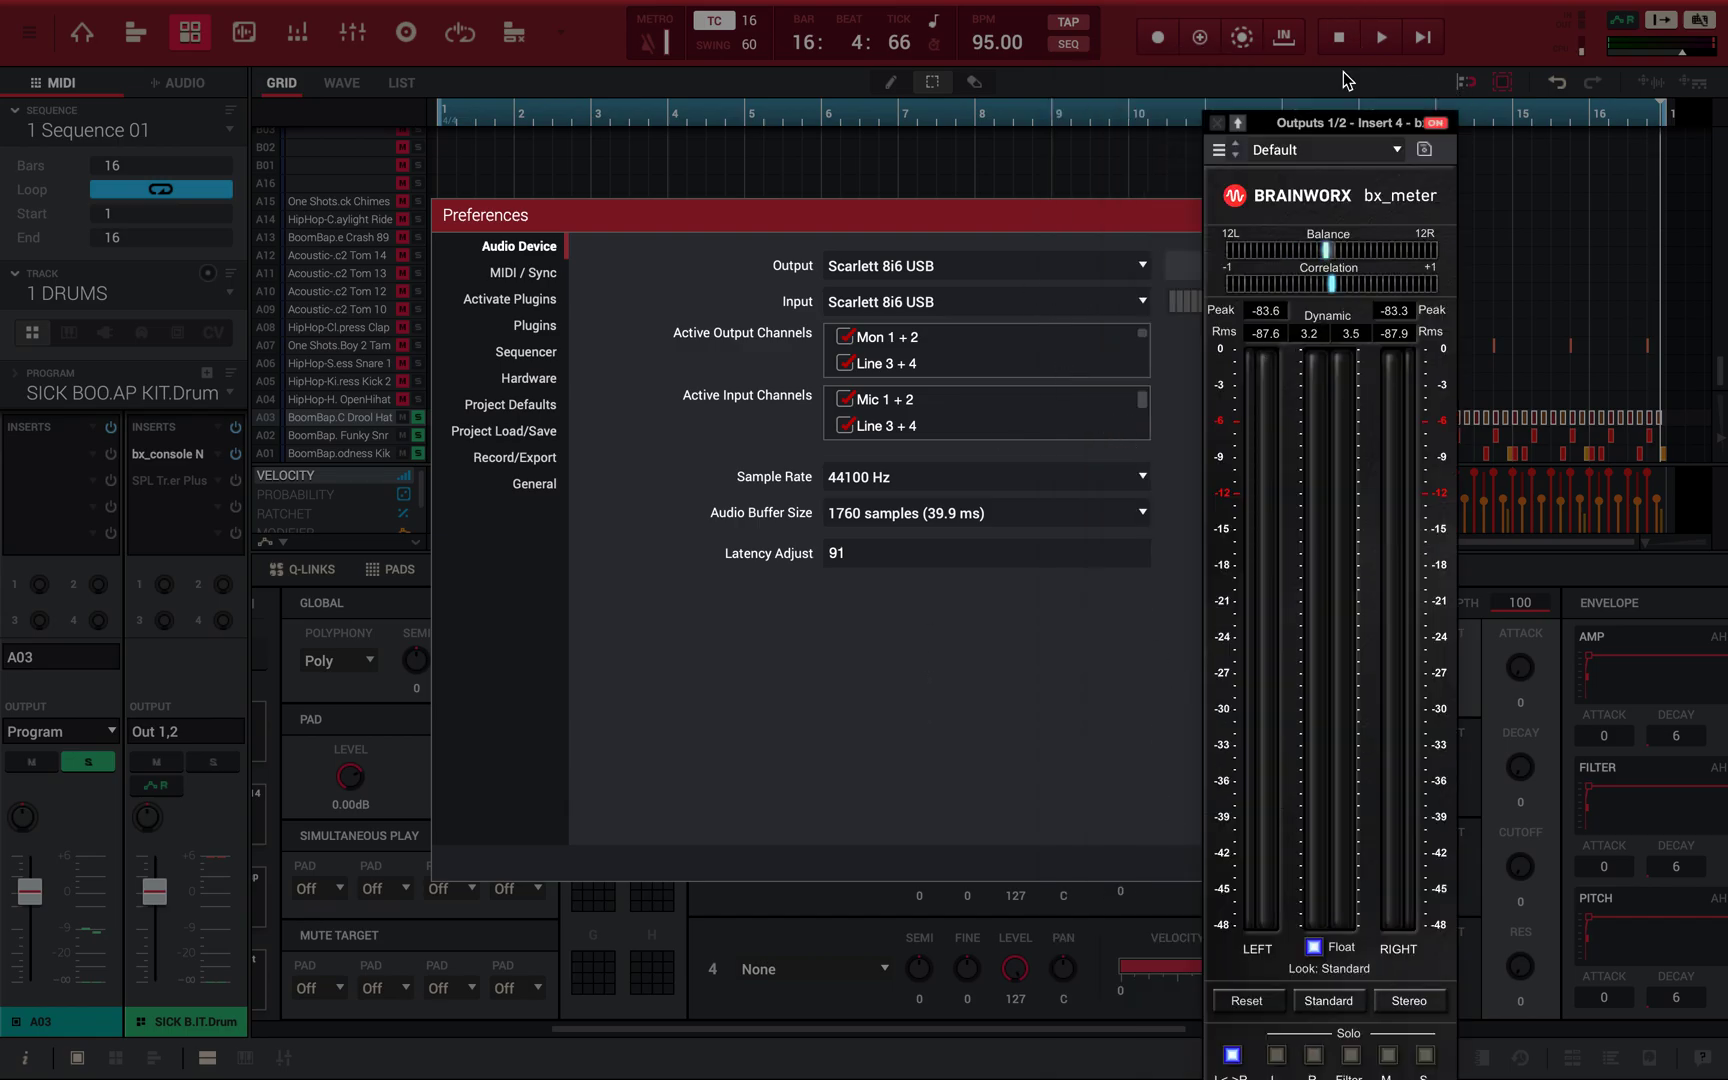
left_click_drag(1328, 133, 1440, 586)
left_click(1265, 866)
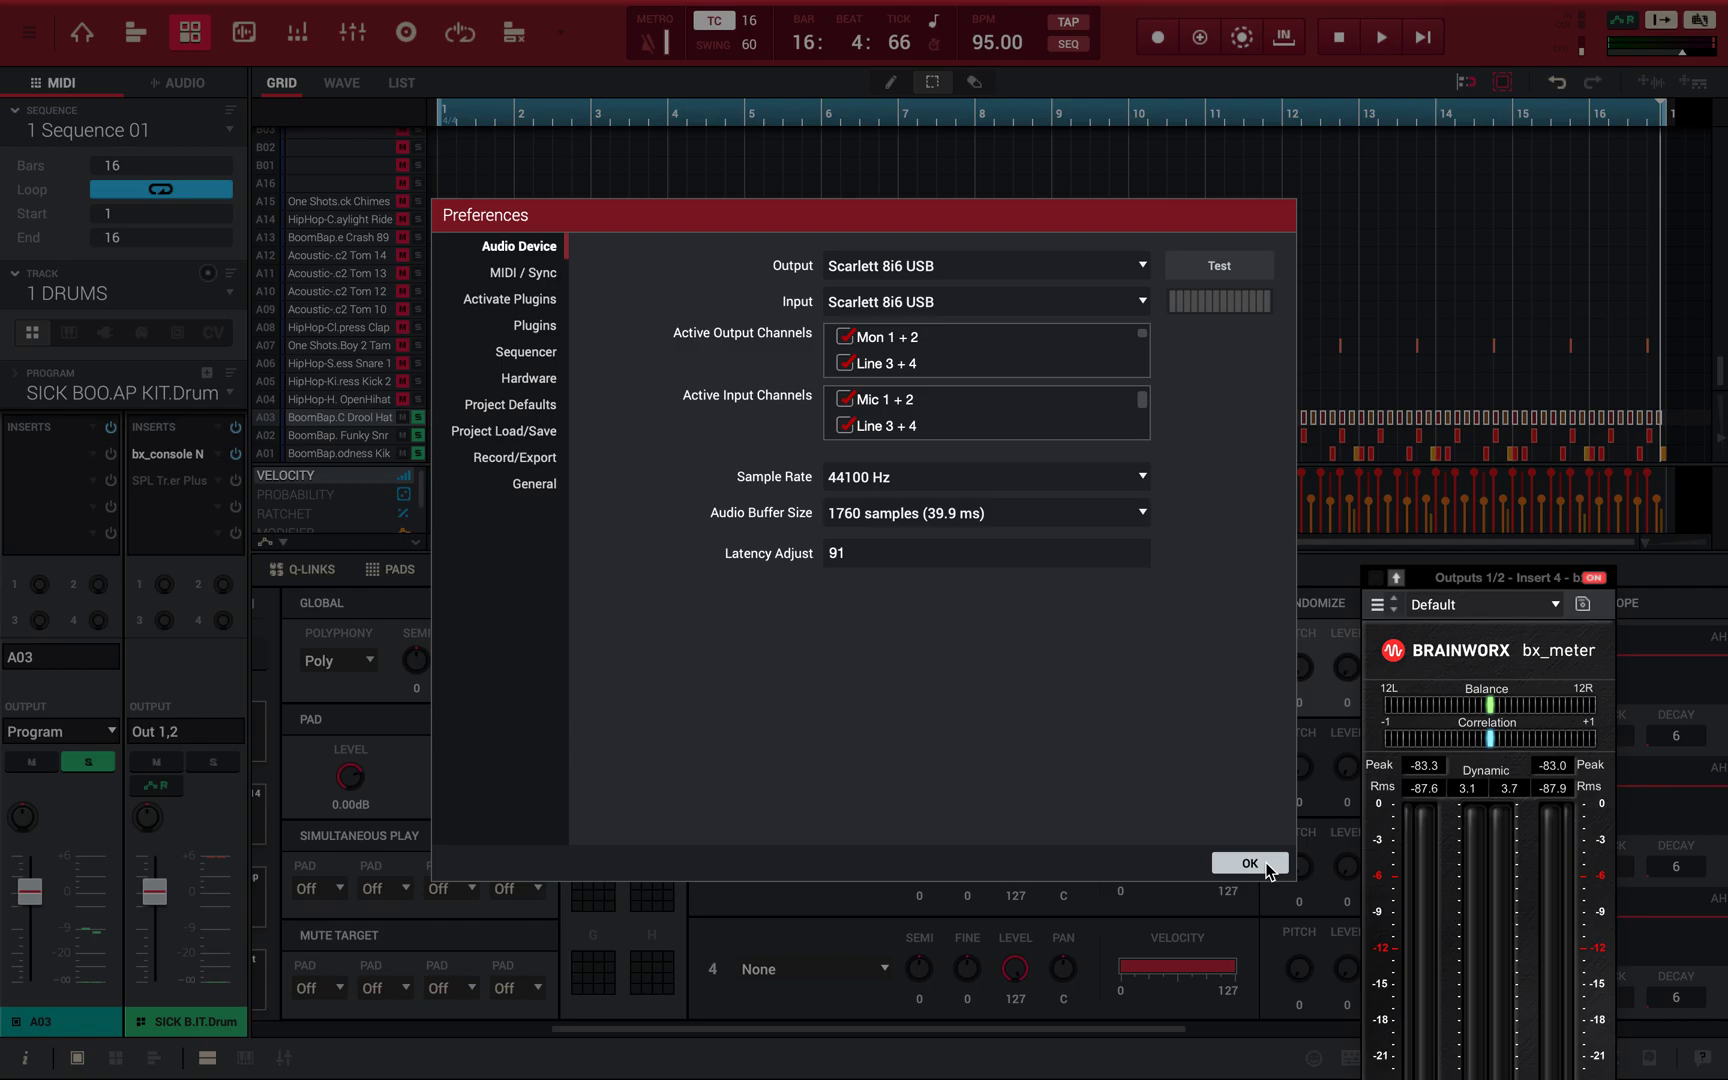
left_click(1250, 864)
- Play the sequence, move bx_meter beside the pad list, and open the drum program's bx_console N to check the level
key("space")
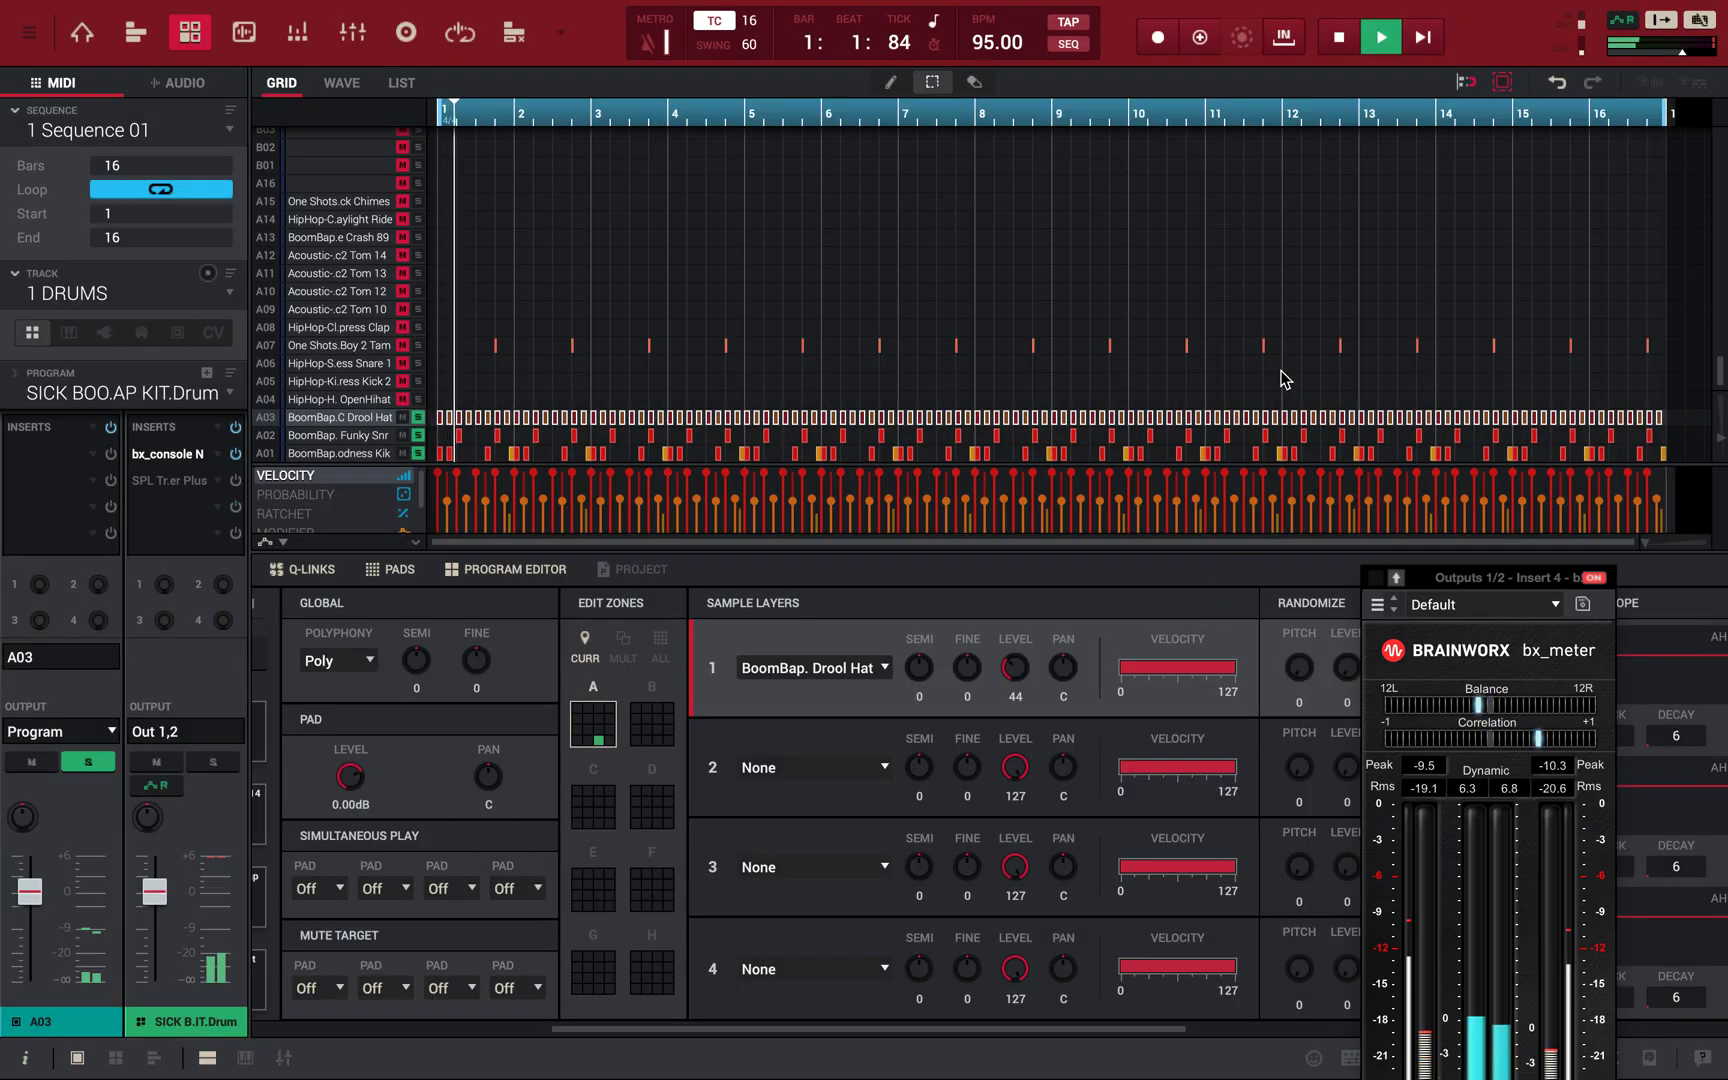
left_click_drag(1480, 589, 274, 408)
left_click_drag(434, 352, 541, 210)
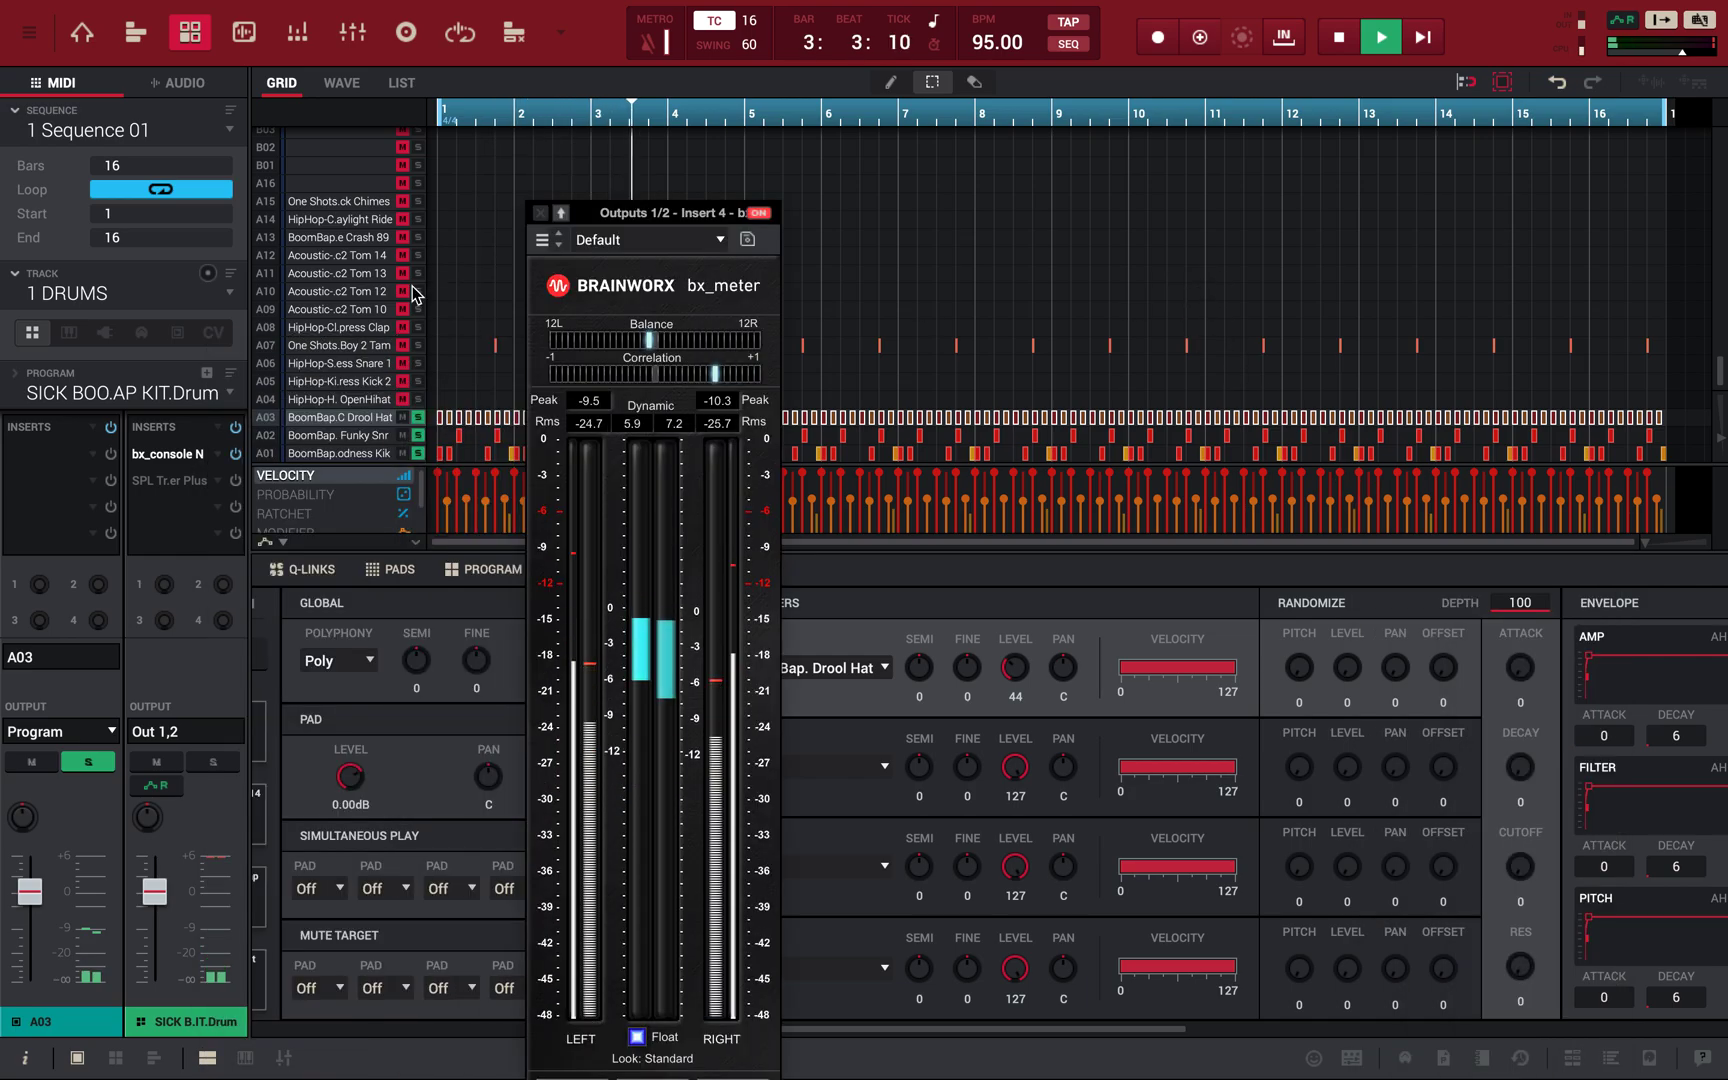
left_click(186, 450)
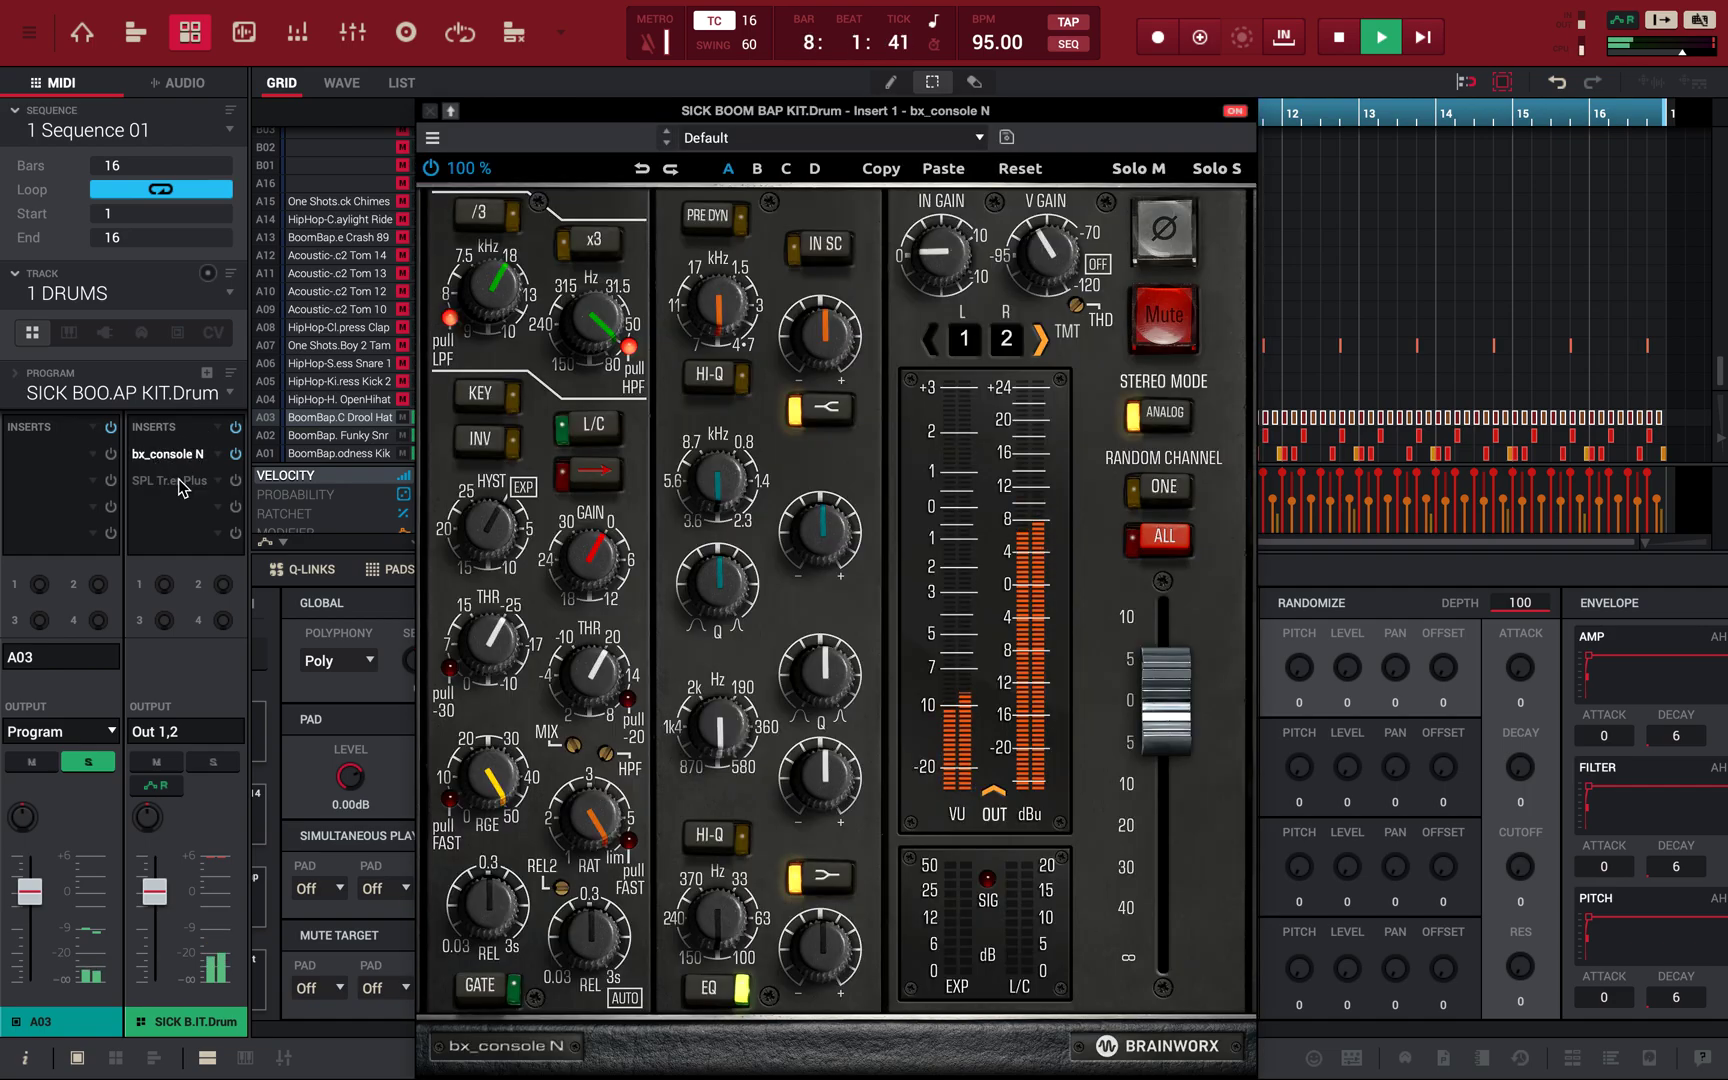
- Enable and open SPL Transient Designer Plus on the drum program, and raise its attack while reducing its sustain during playback
left_click(235, 482)
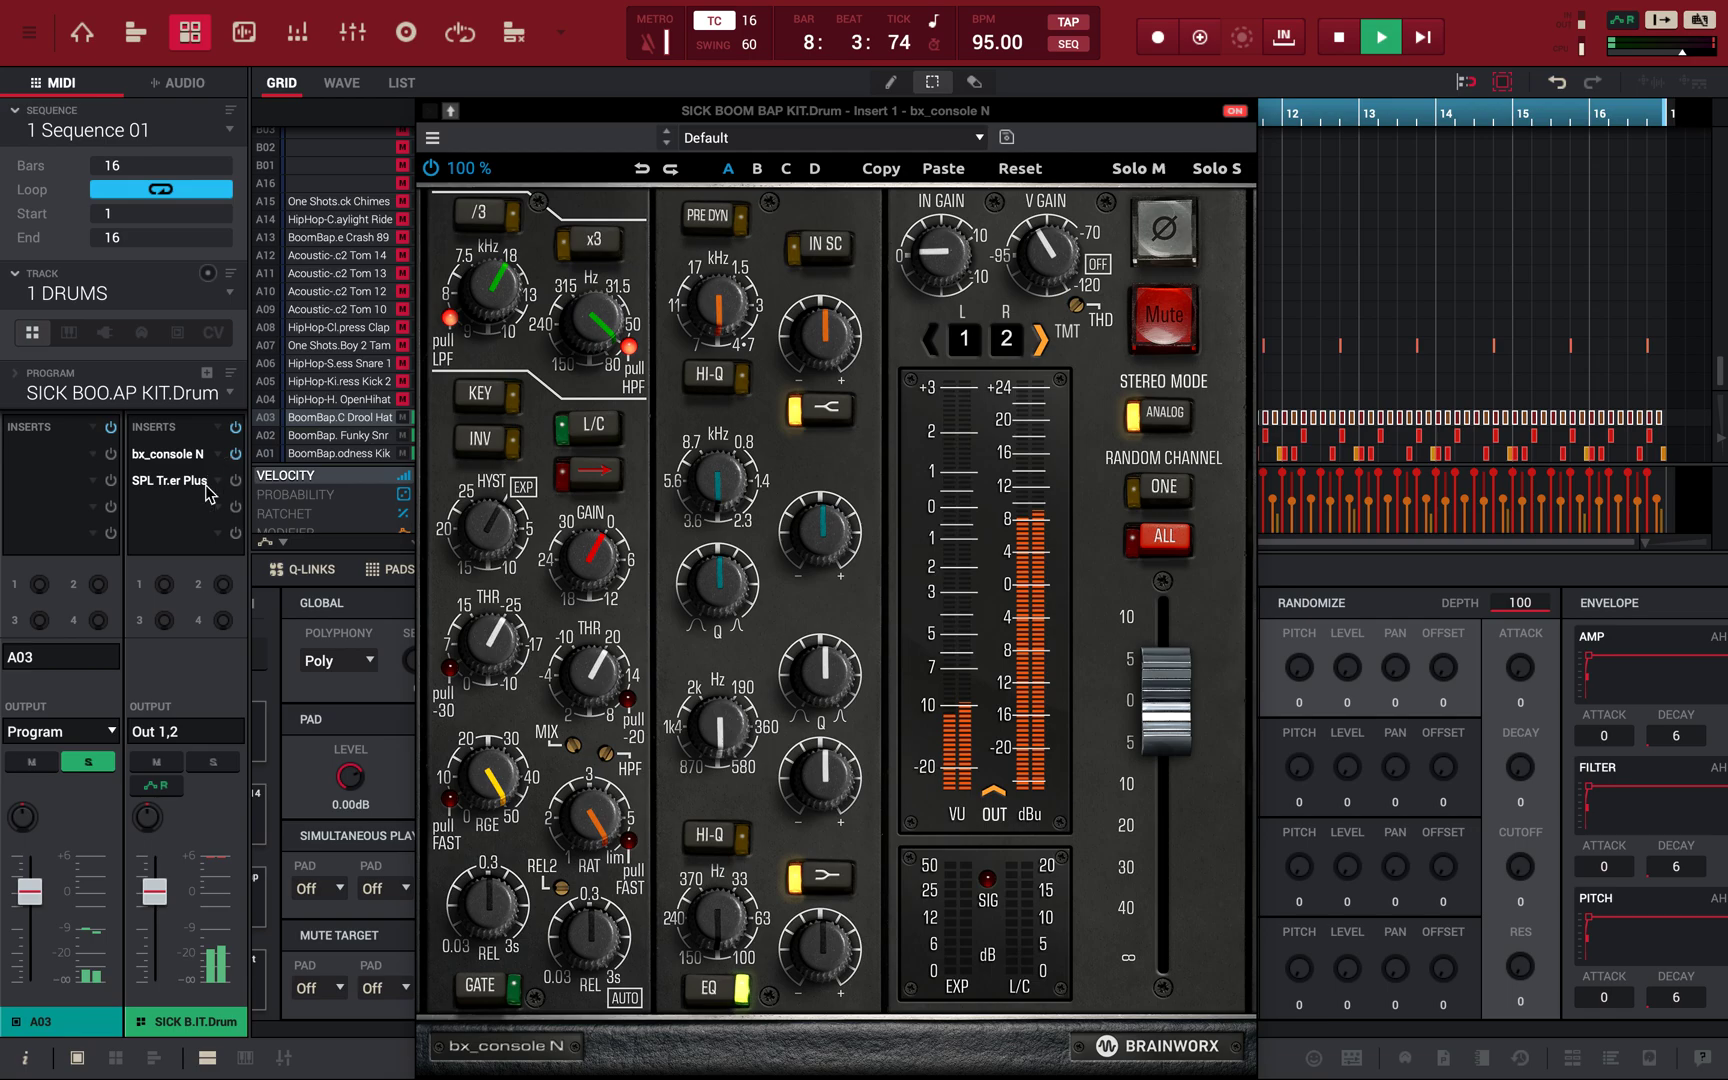
double_click(212, 485)
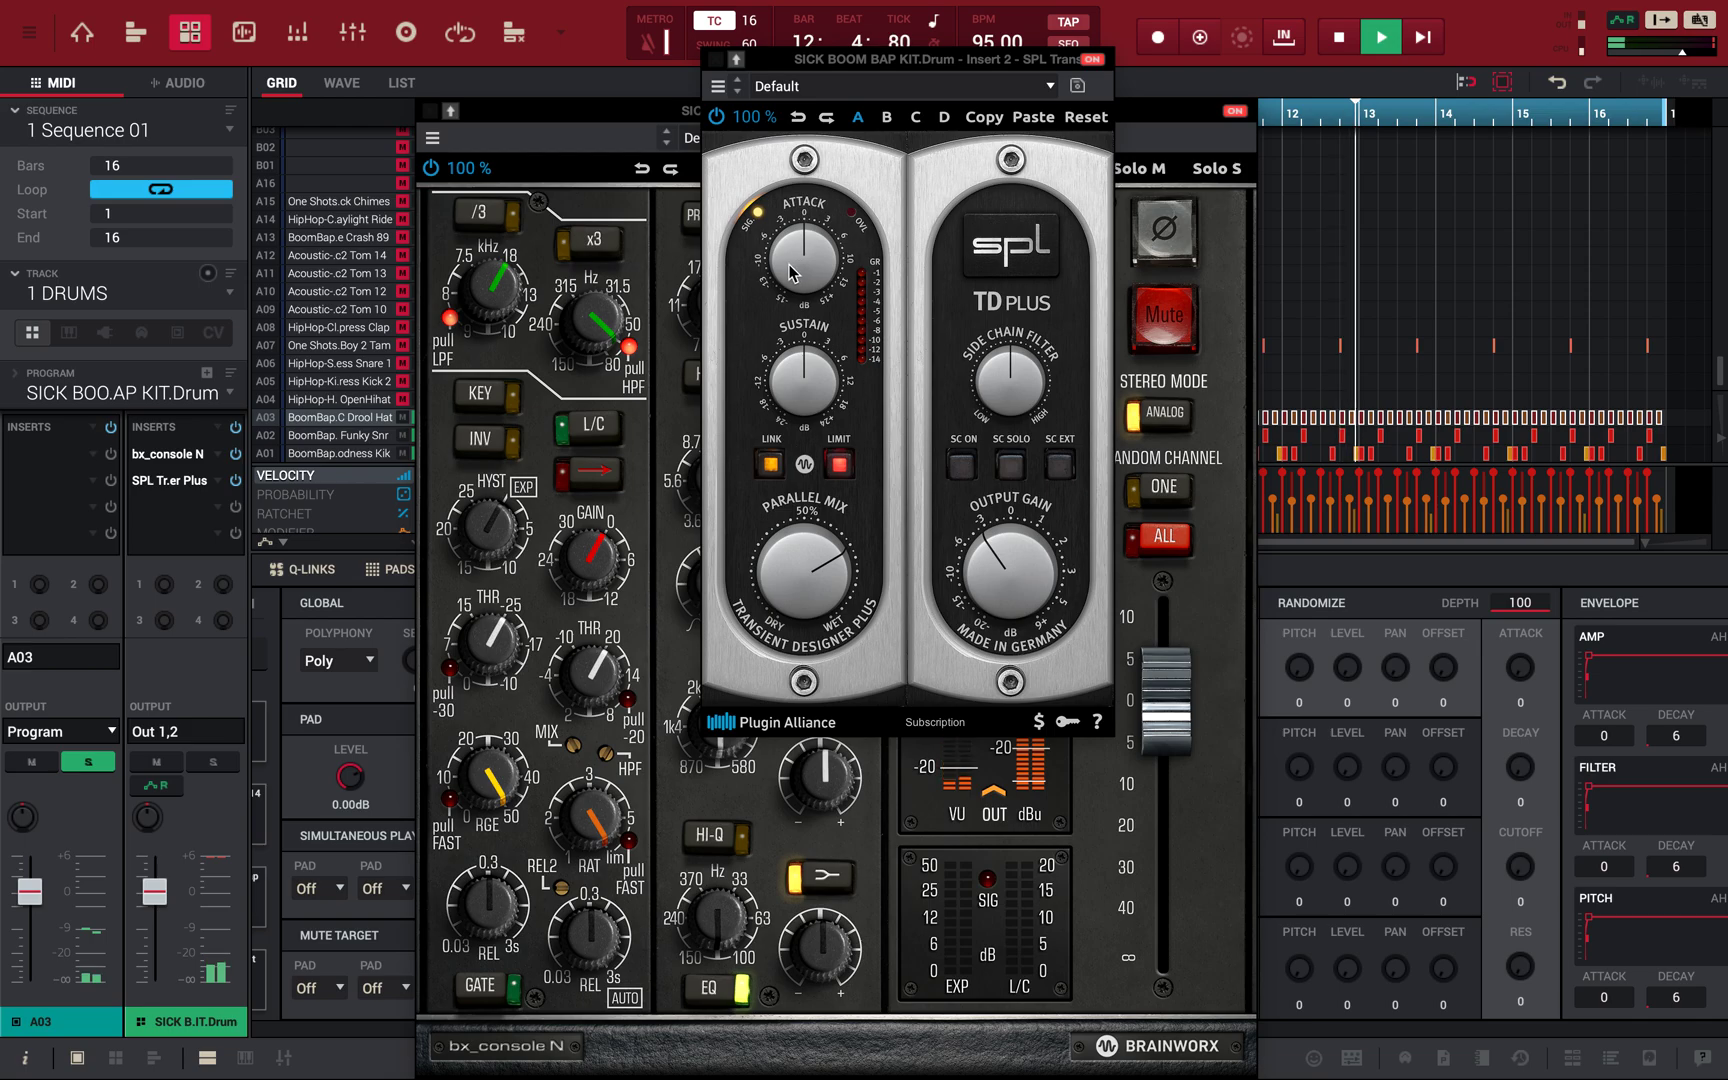
left_click_drag(788, 278, 822, 268)
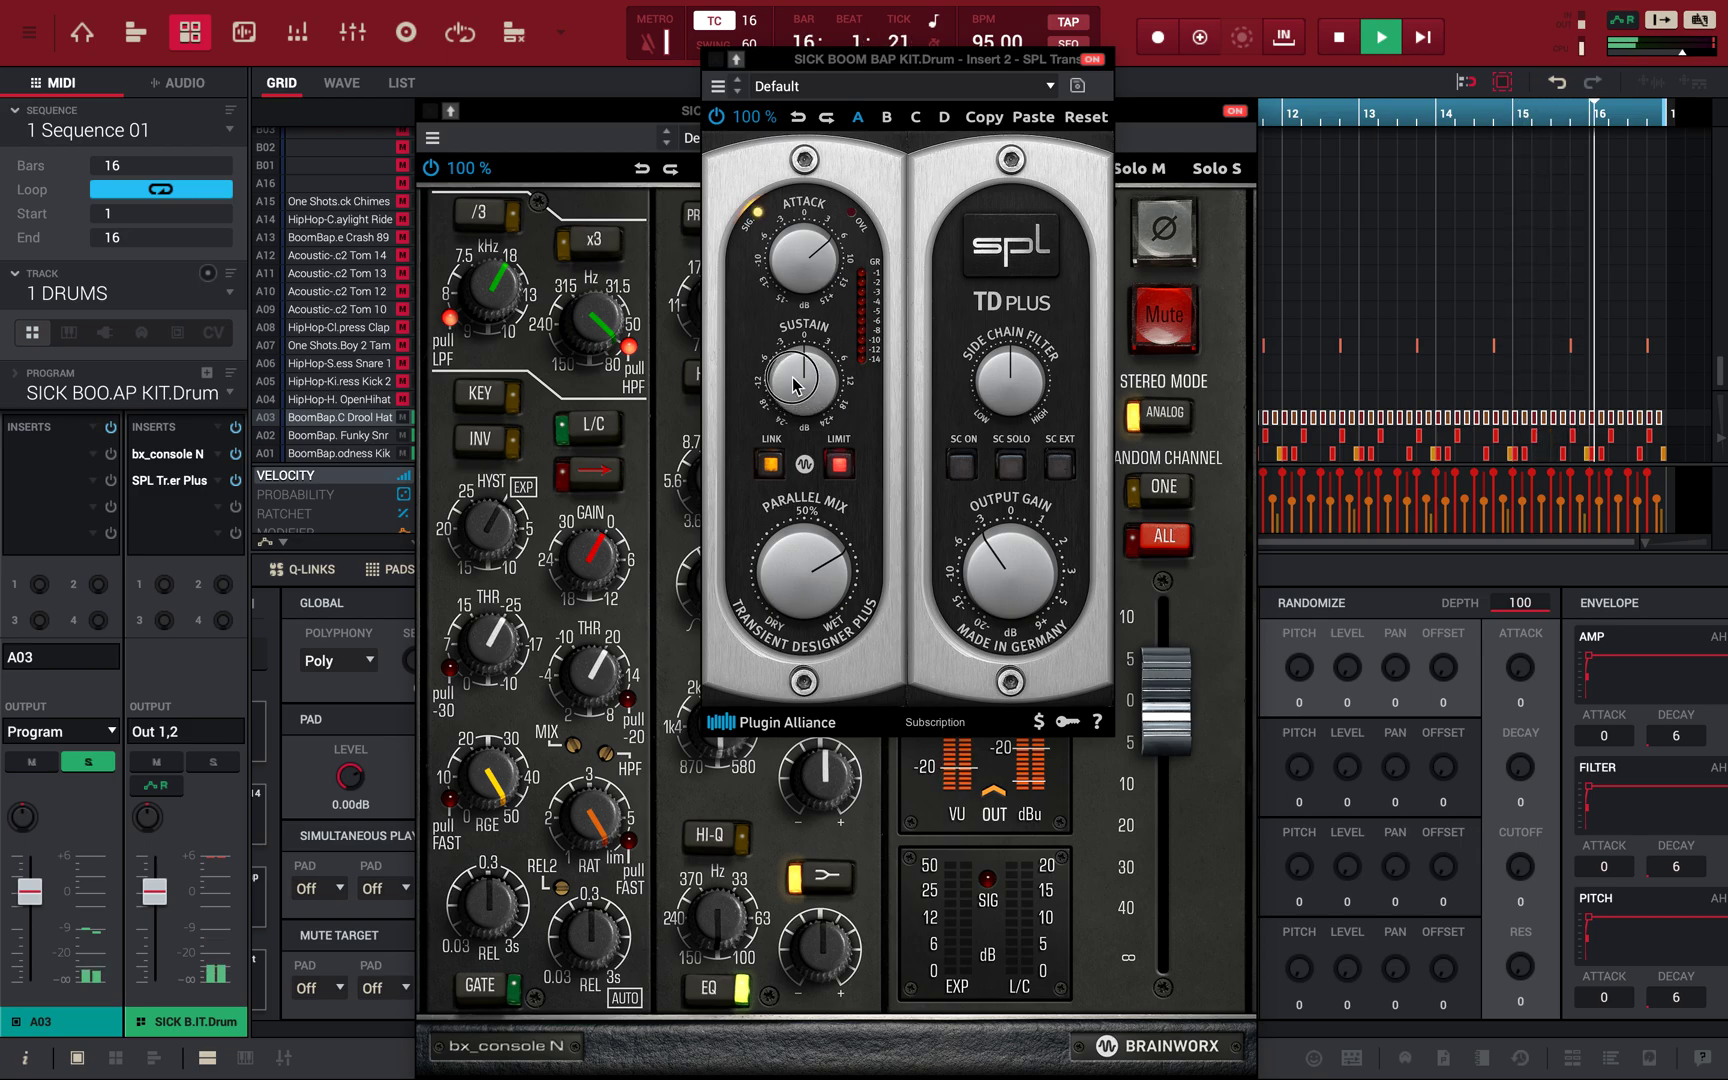
left_click_drag(797, 355, 762, 402)
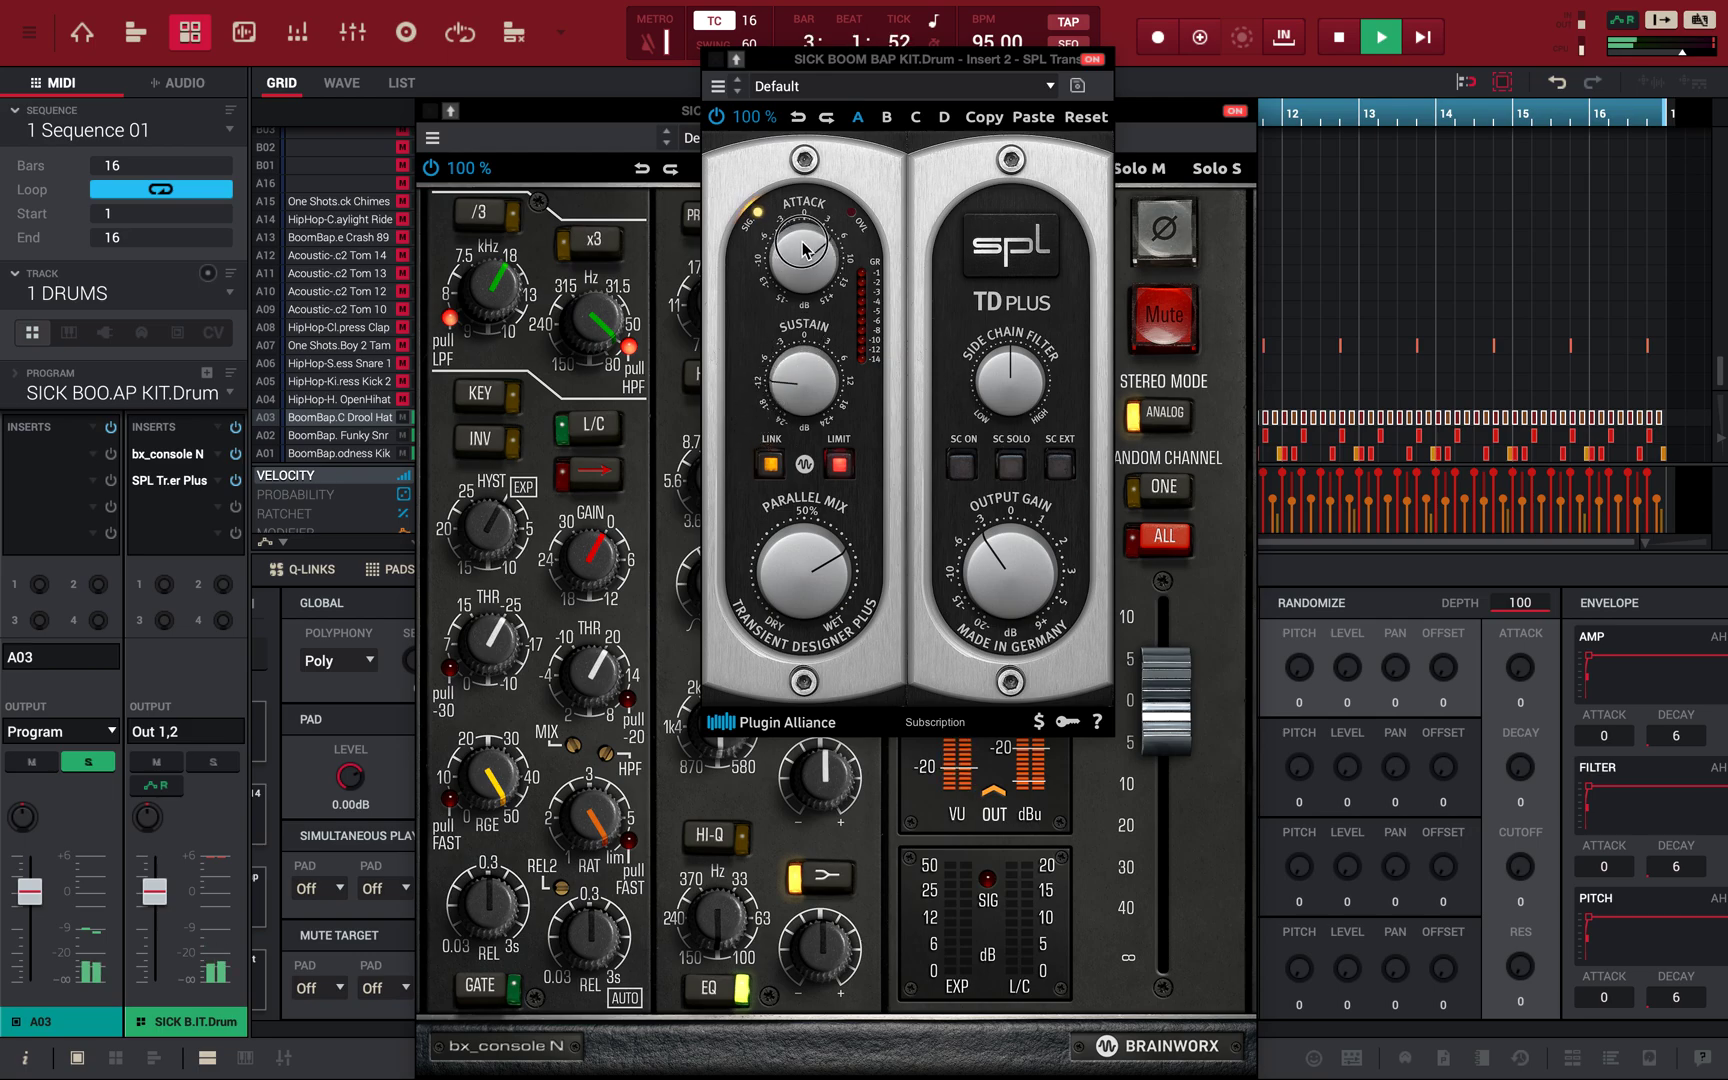
left_click_drag(807, 250, 807, 250)
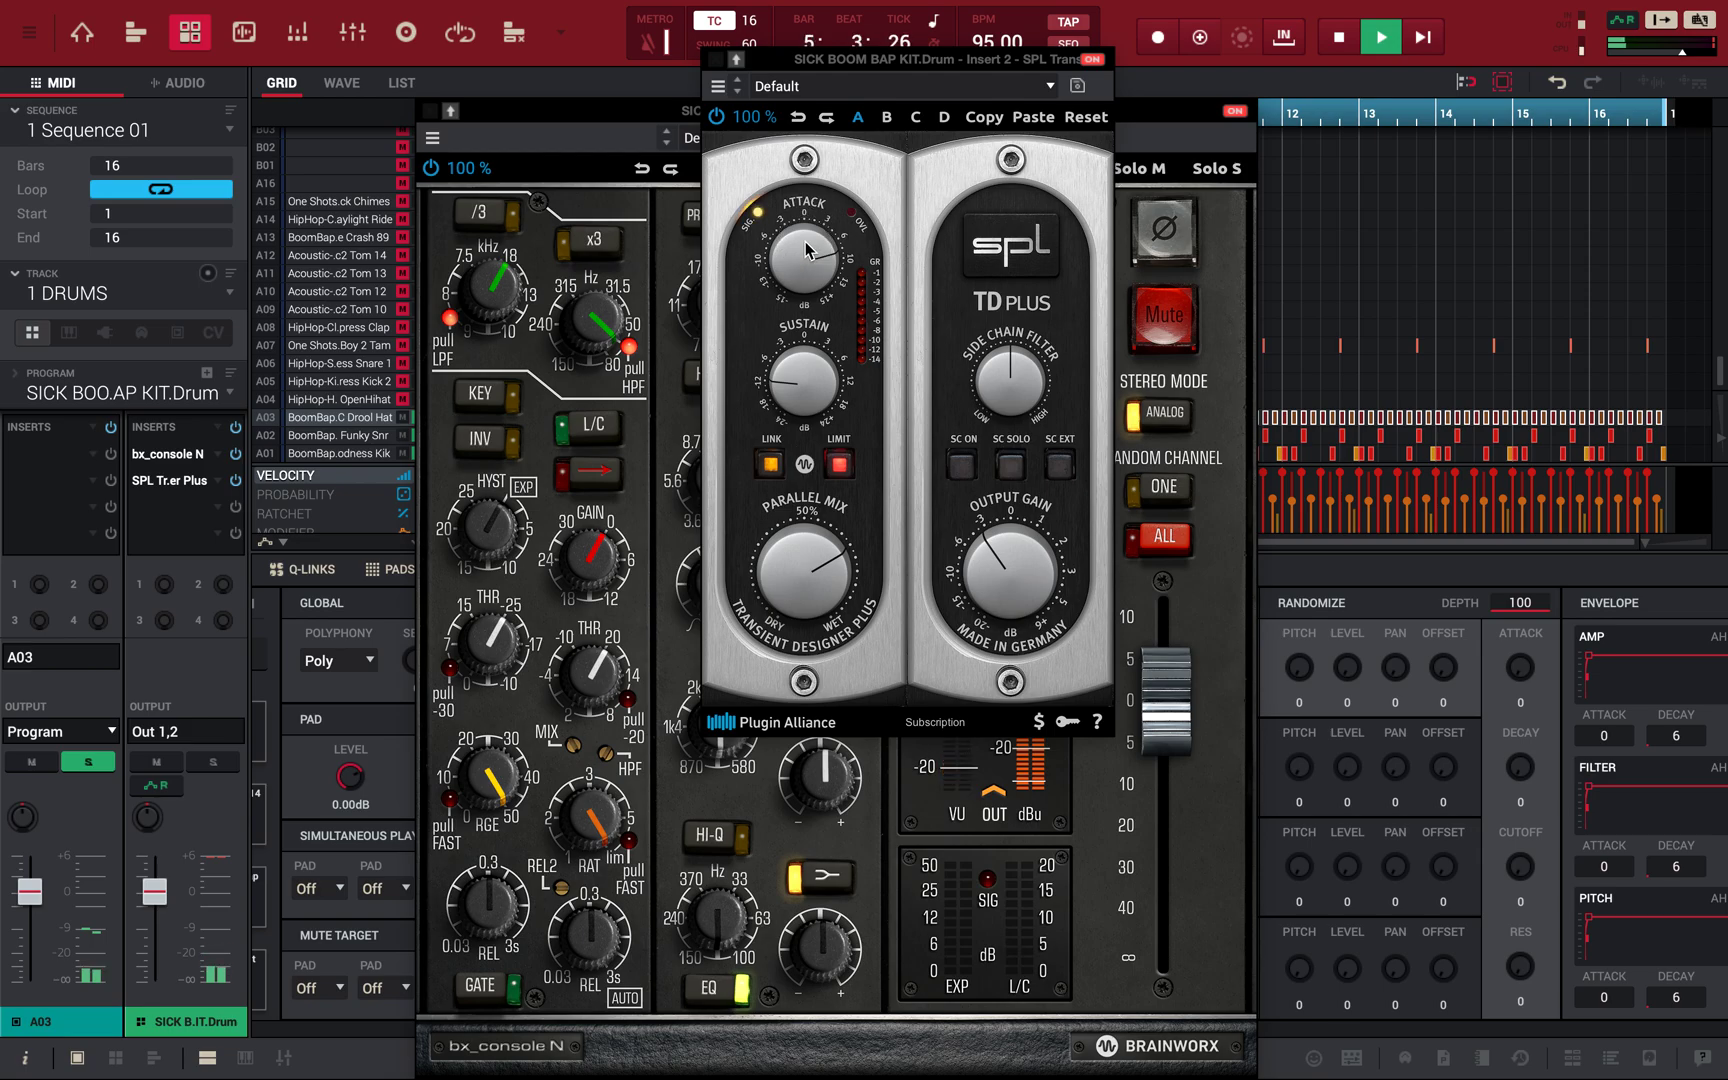
- Set the Transient Designer Plus output gain to 0 dB and its parallel mix to fully wet, and stop playback
left_click_drag(992, 558, 997, 512)
left_click_drag(802, 572, 796, 508)
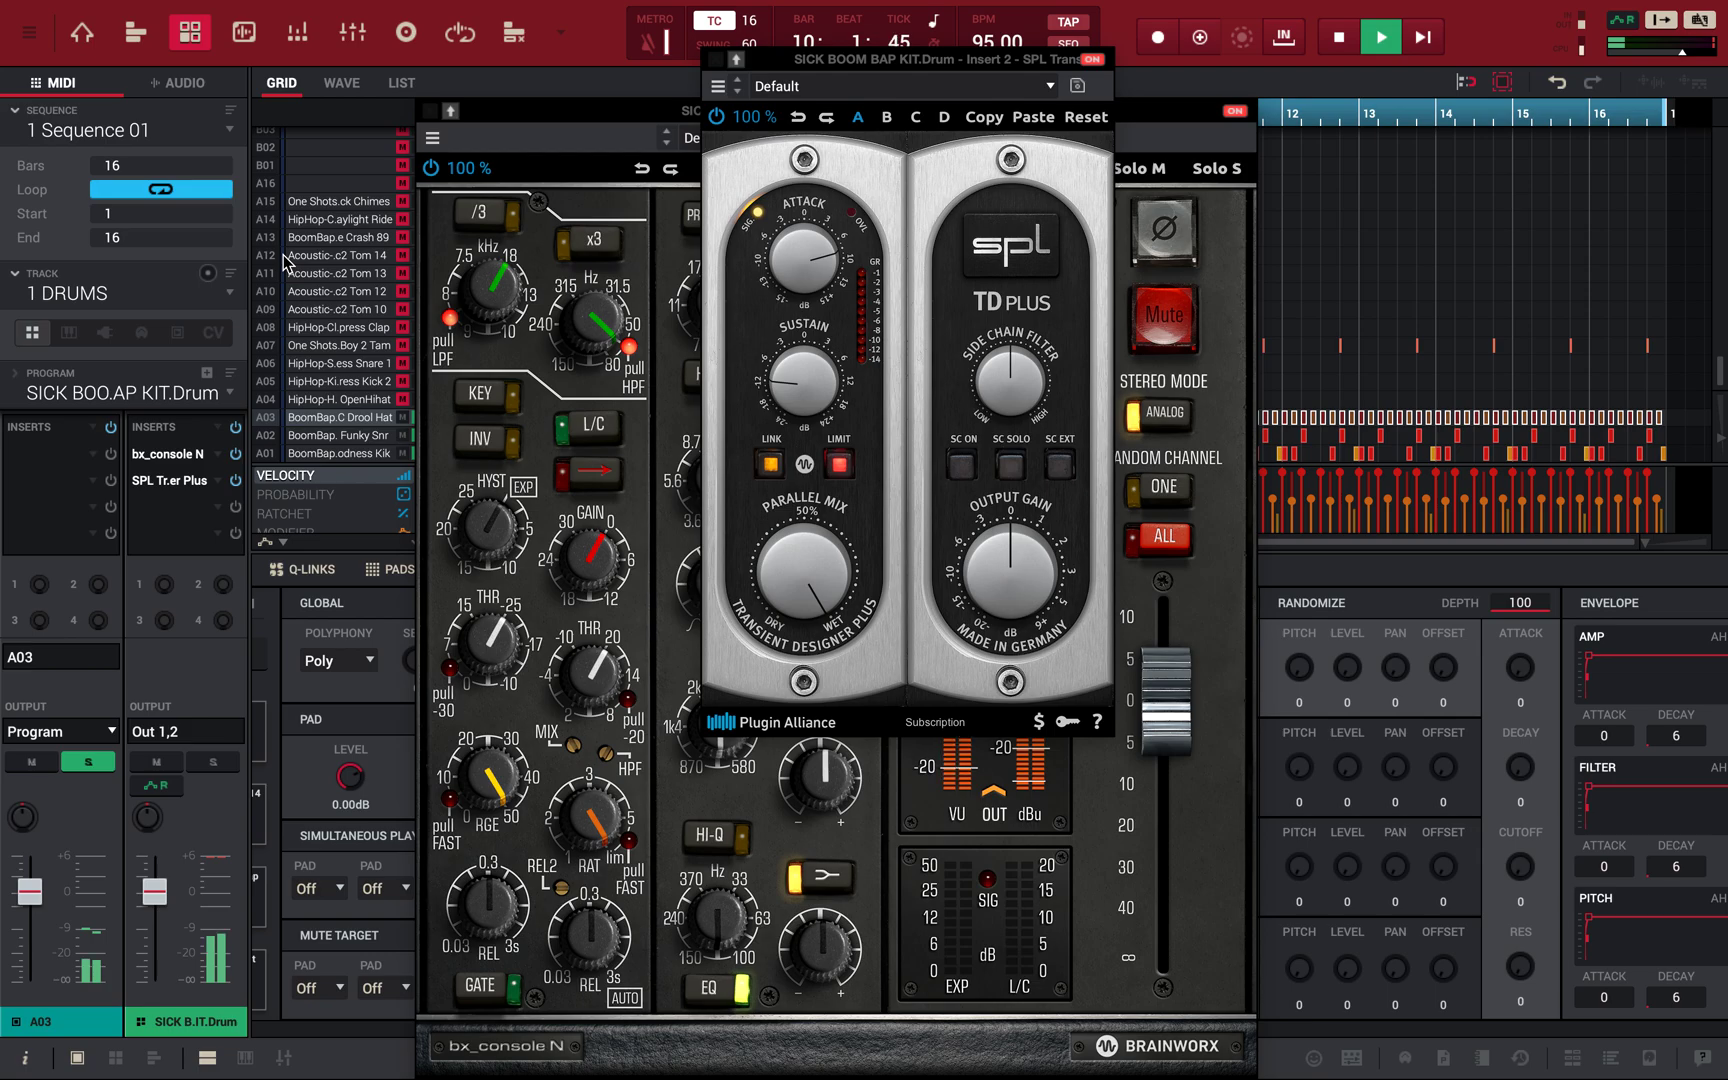
key("space")
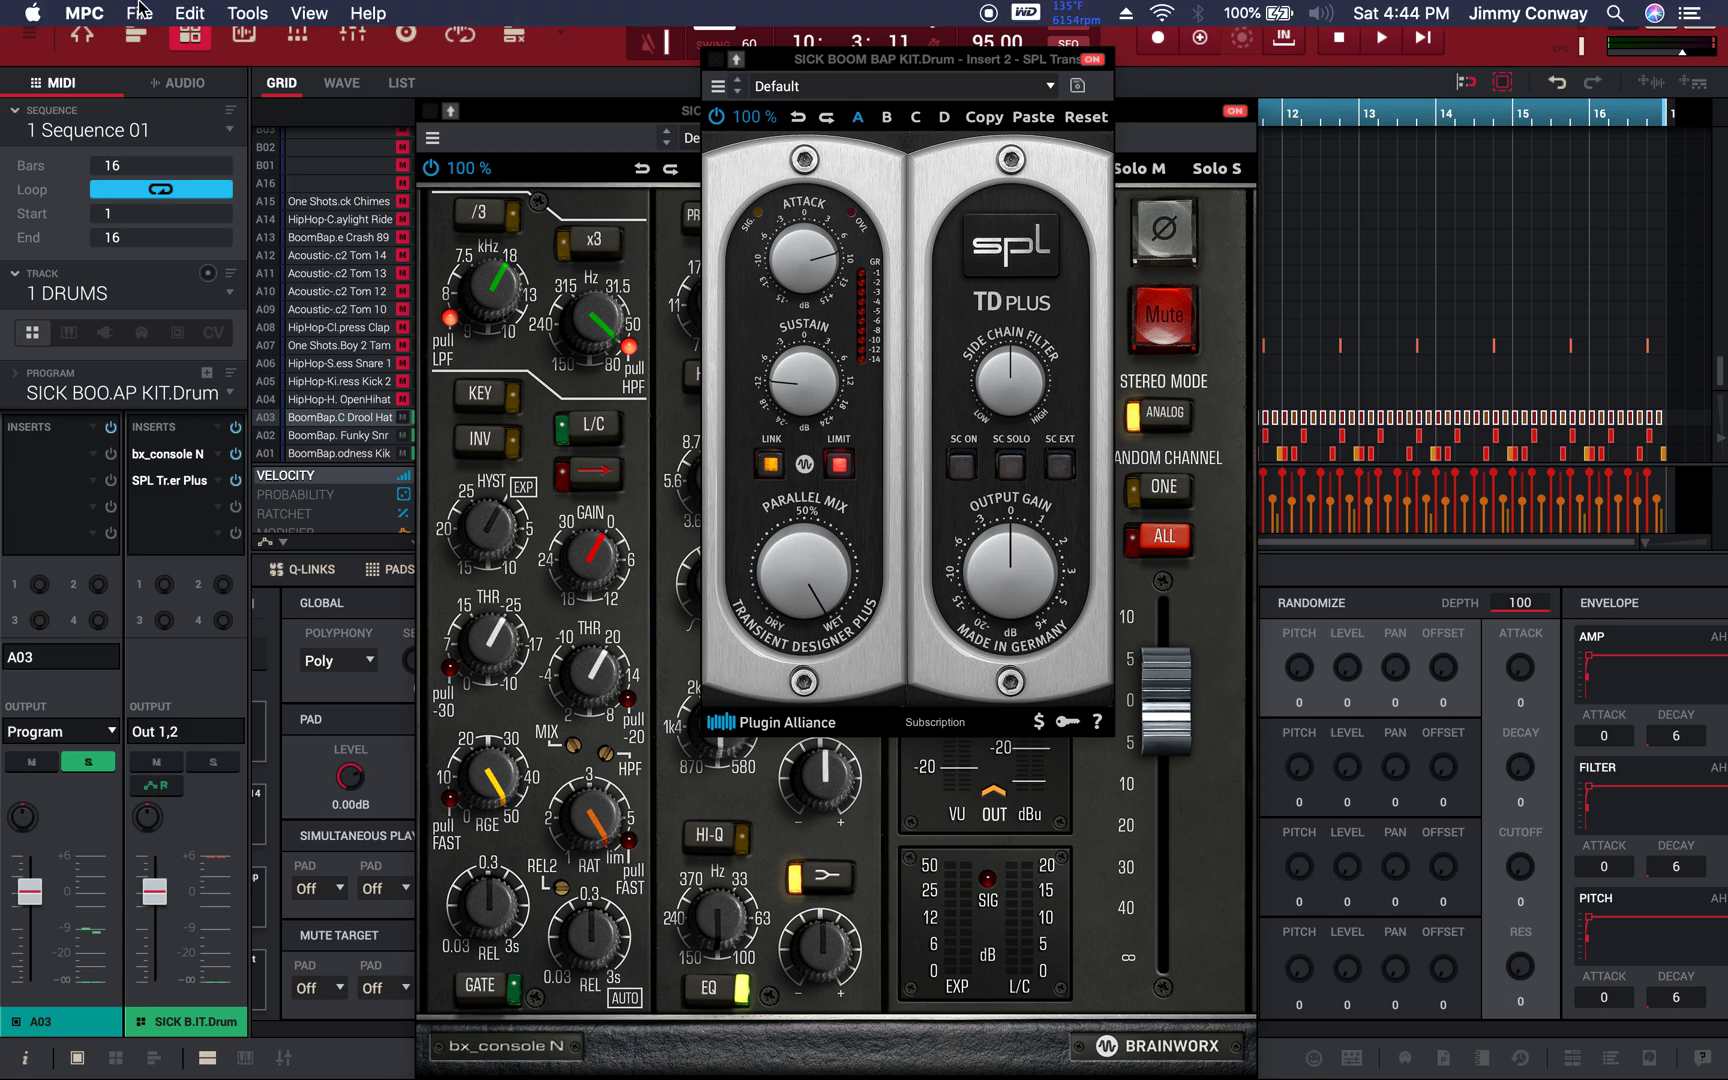
- Close the plugin windows covering the preferences and set the audio buffer size to 2048 samples
left_click(140, 10)
mouse_move(84, 12)
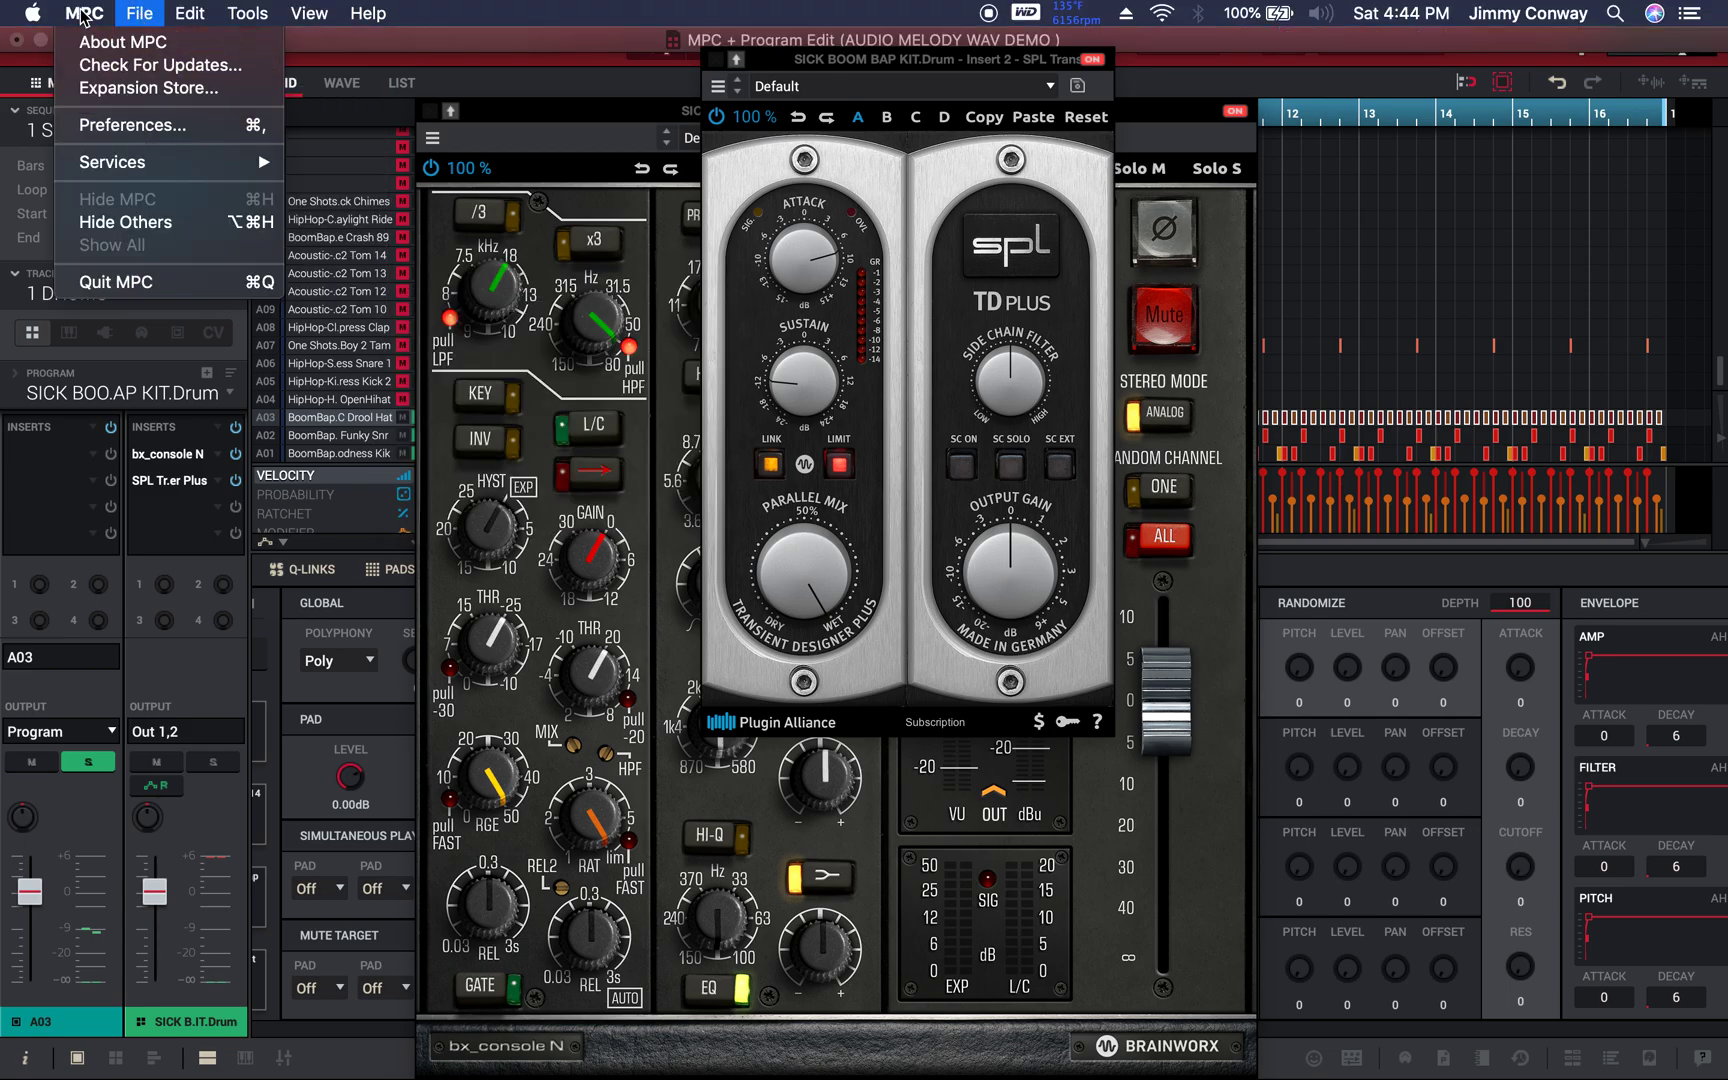
left_click(112, 128)
left_click(340, 265)
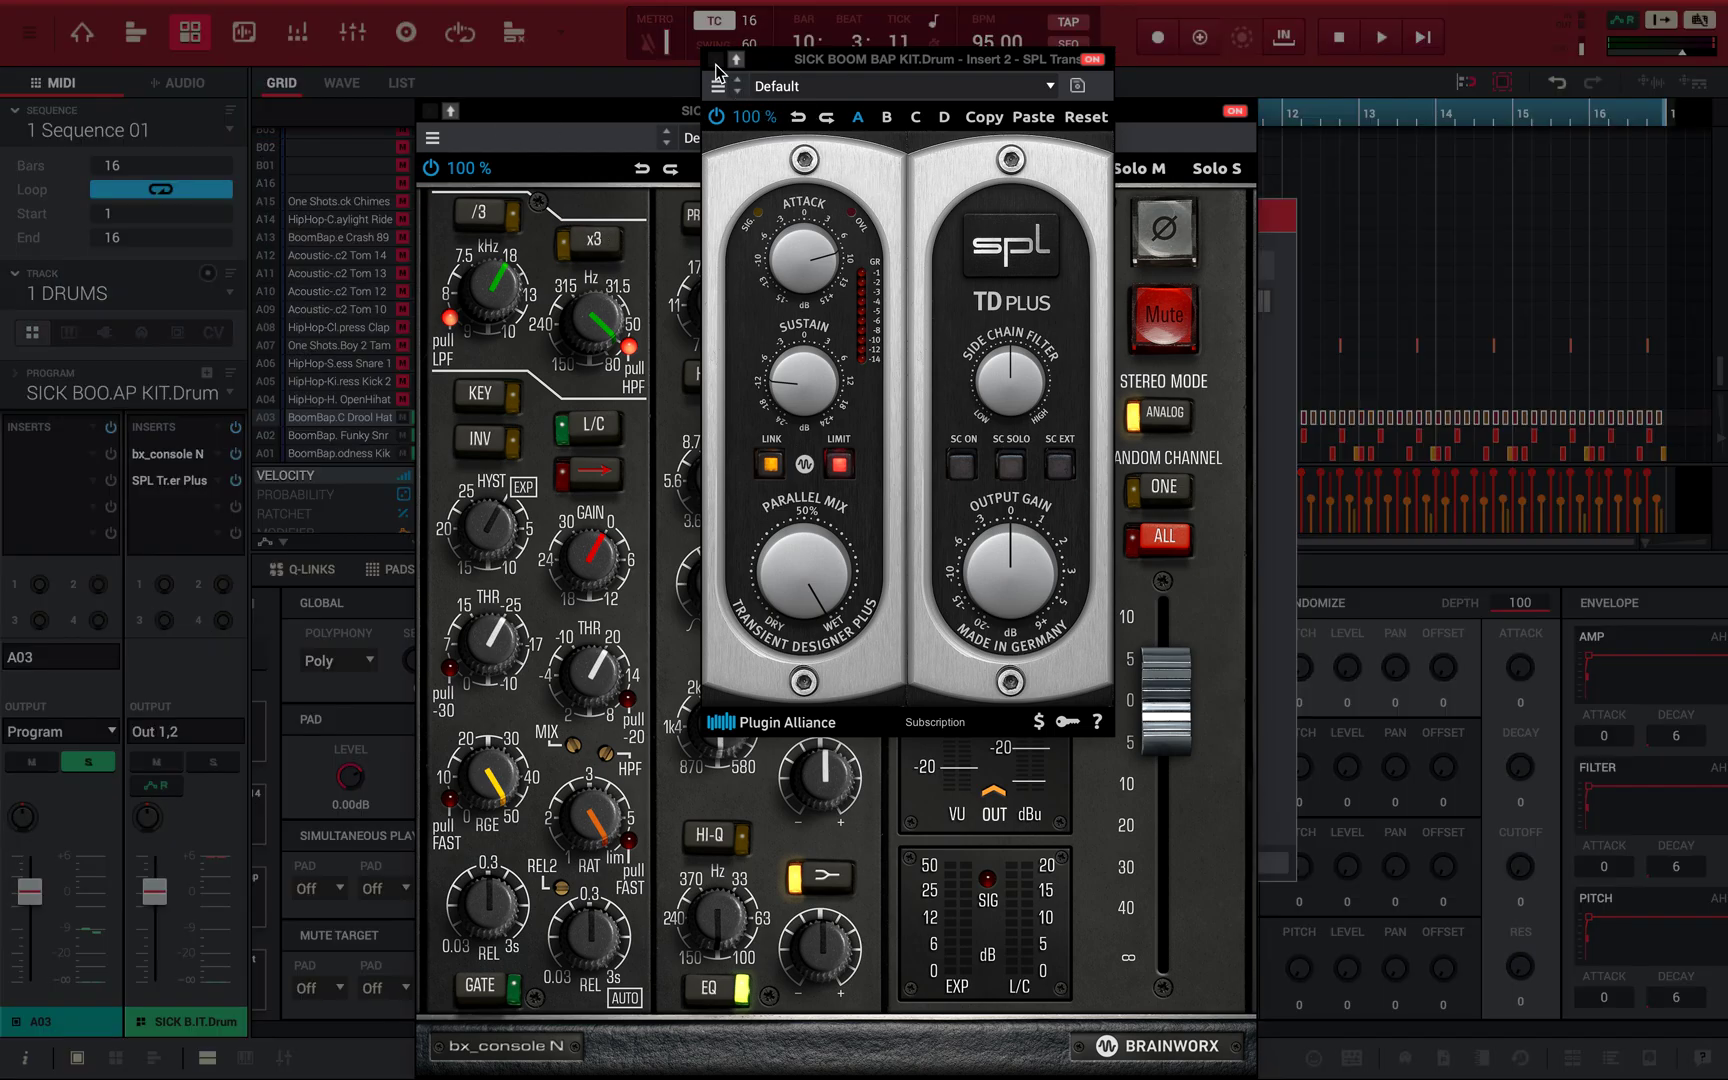
left_click(715, 60)
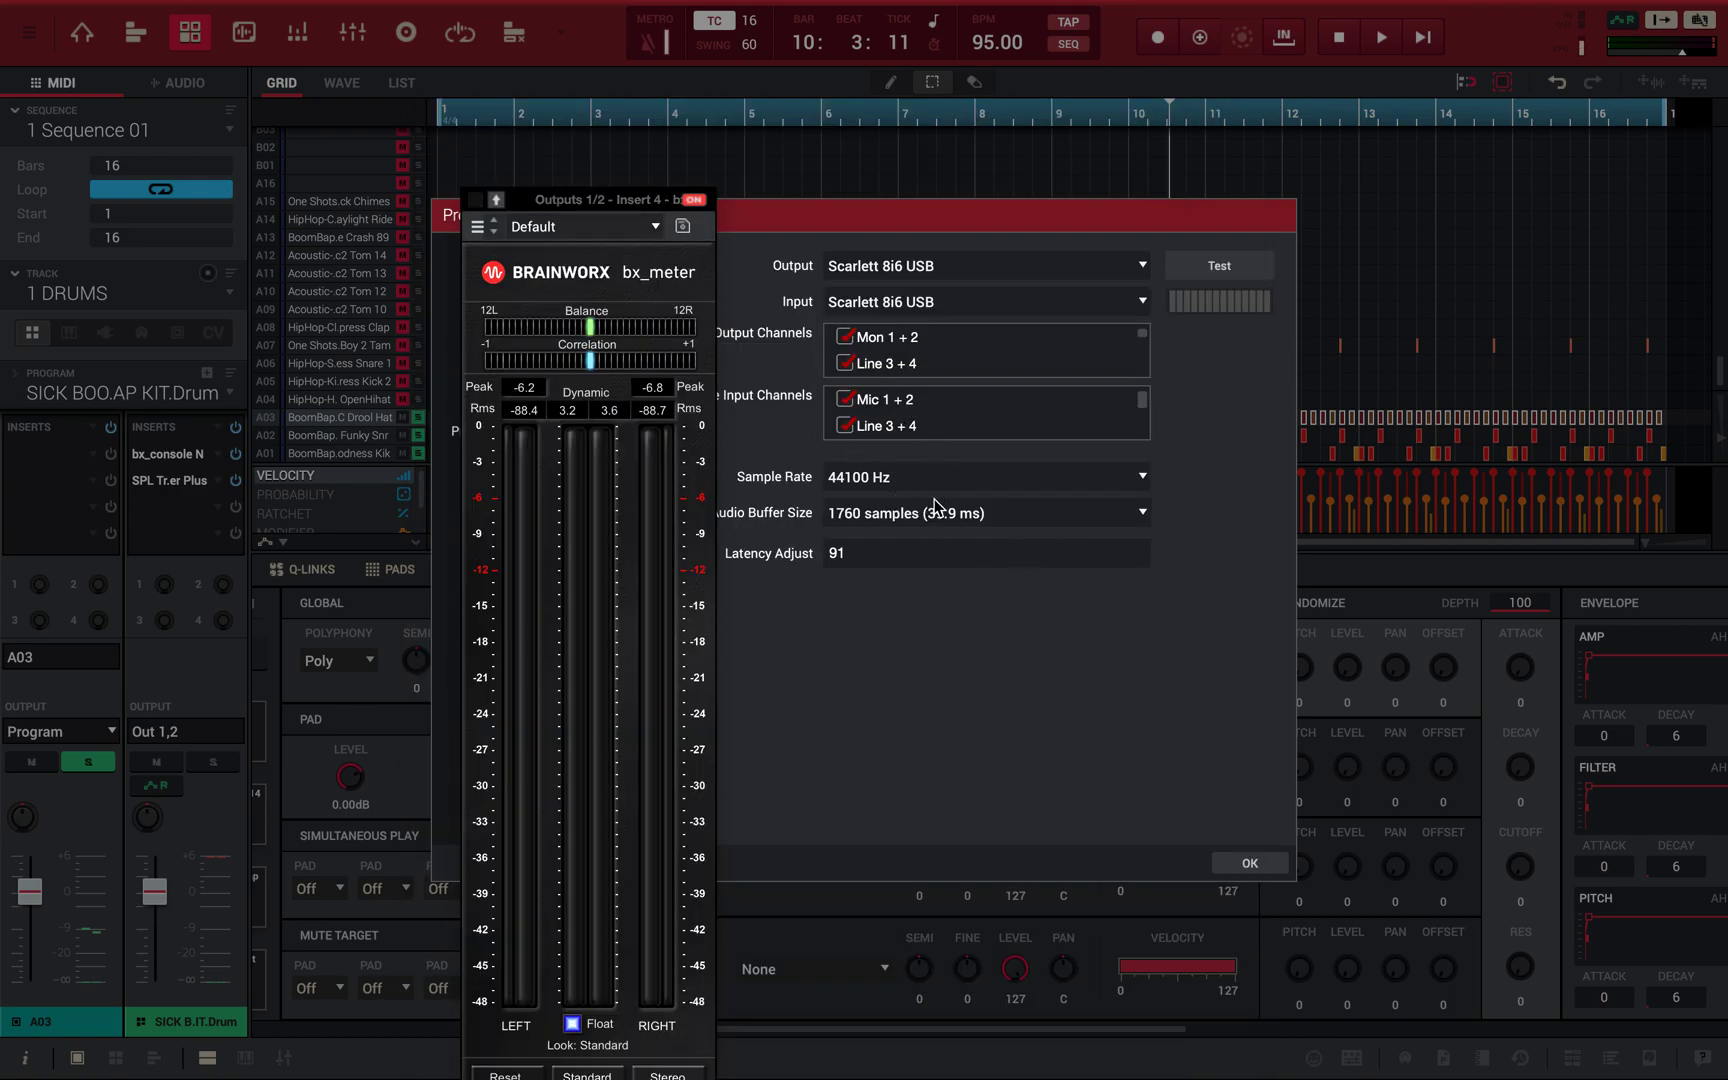
left_click(935, 511)
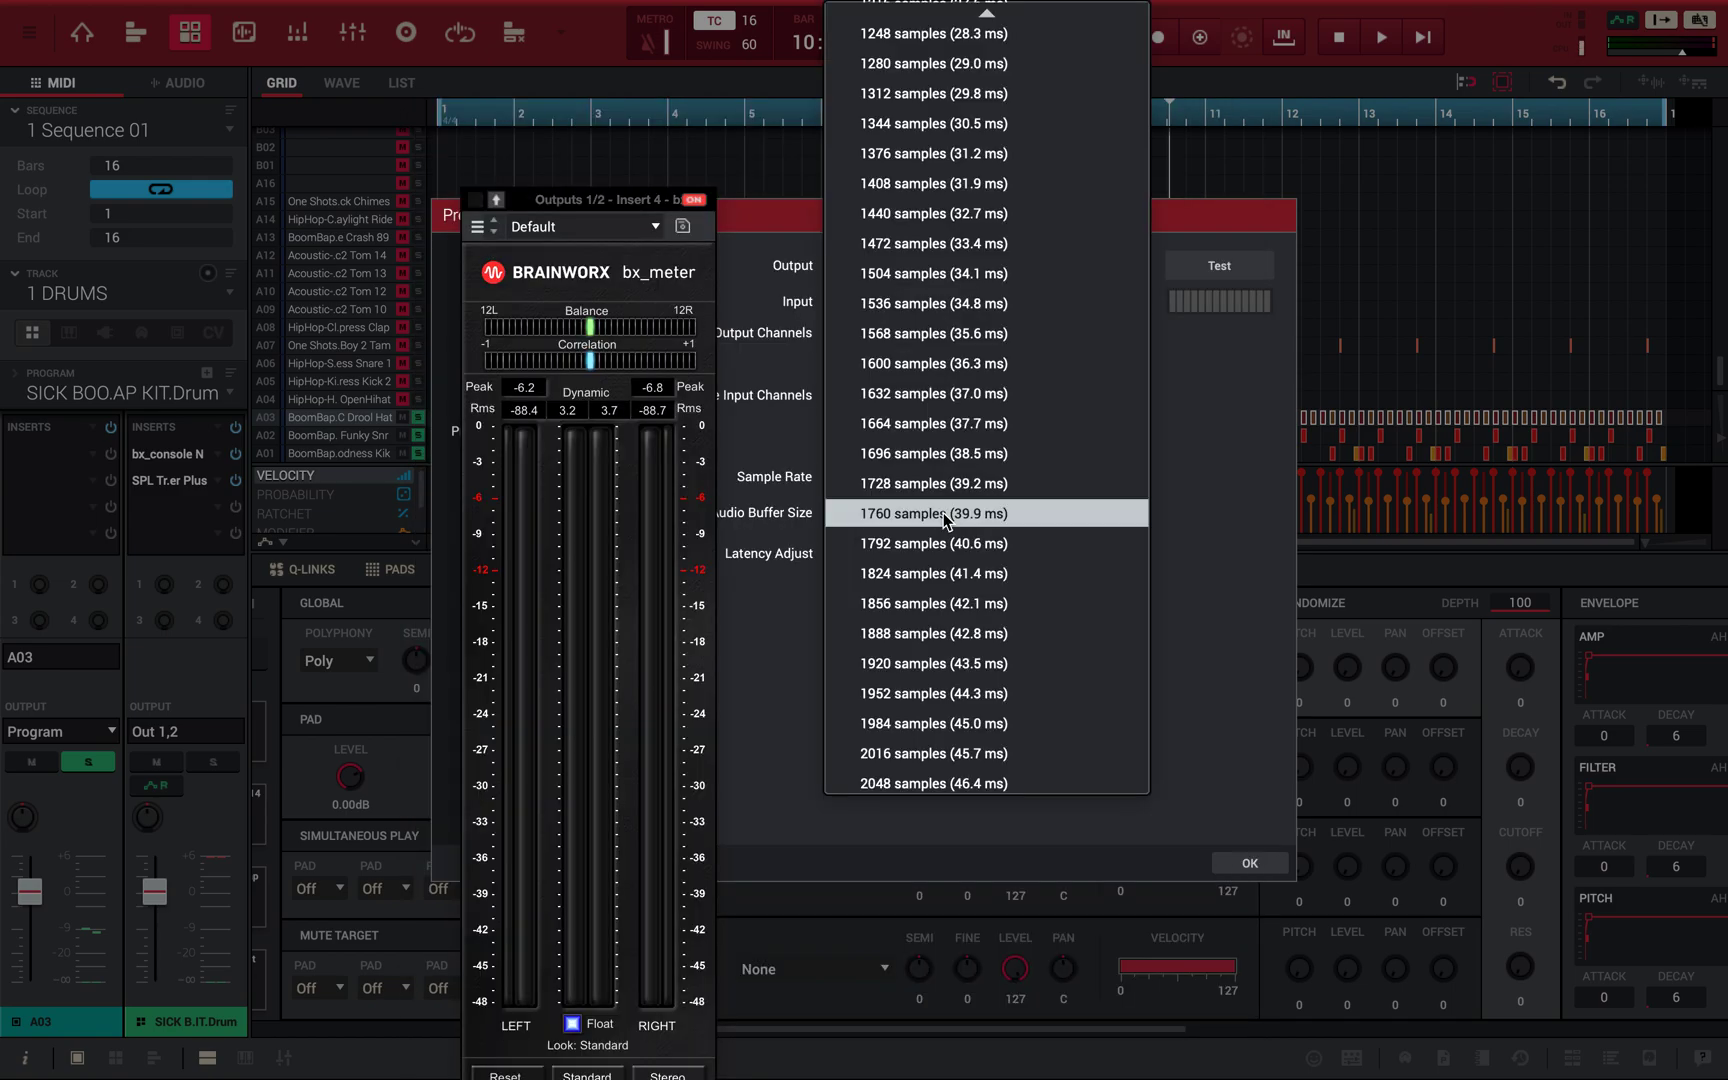
left_click(947, 783)
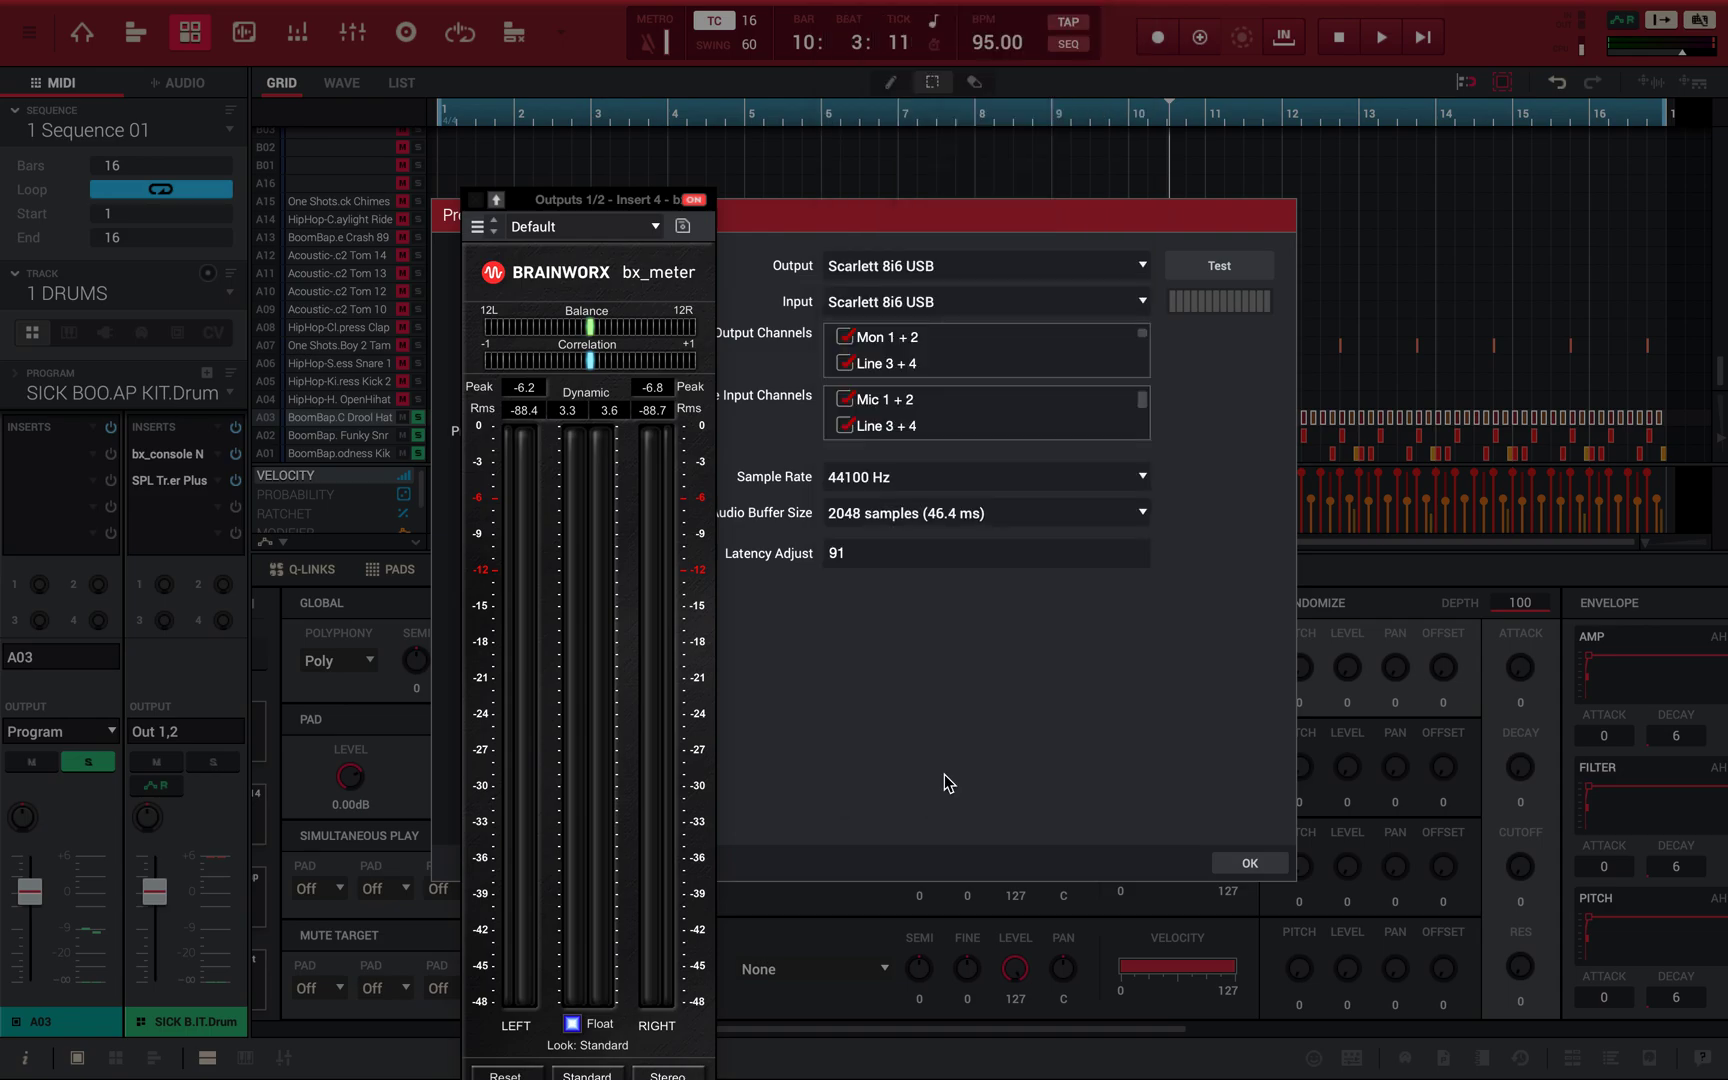
left_click(1250, 862)
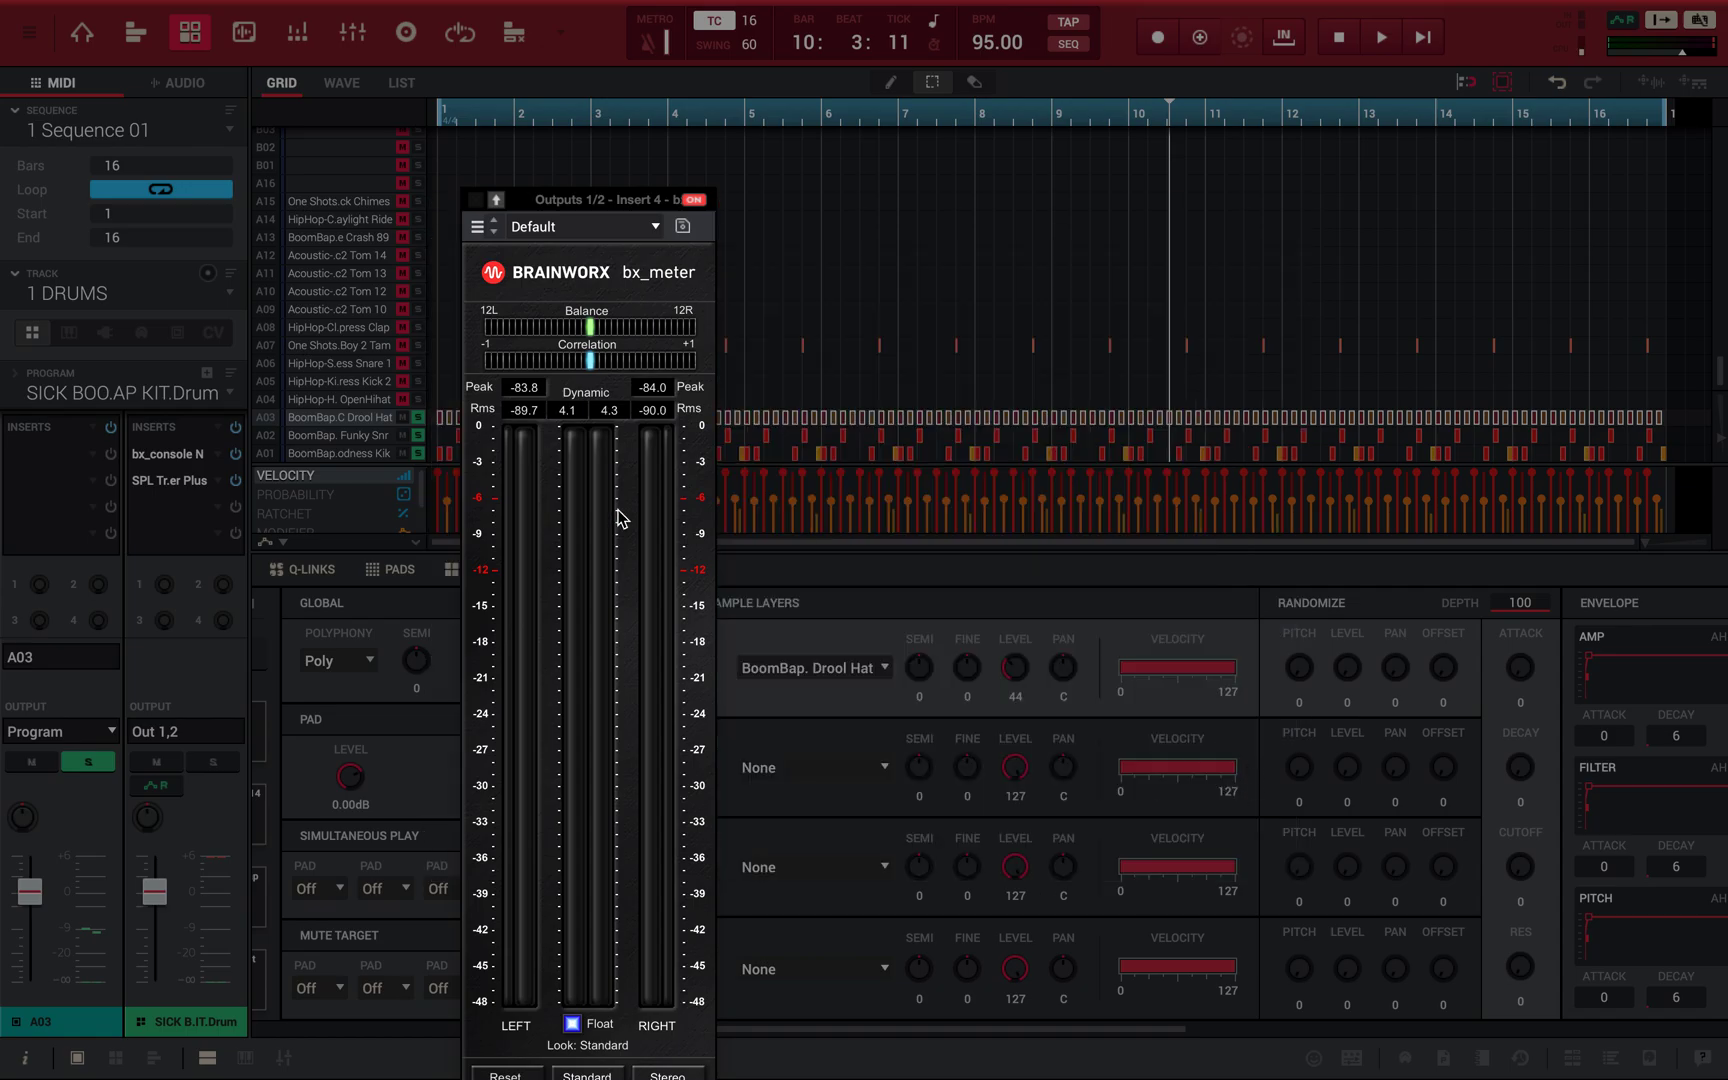
- Play the sequence, reopen SPL Transient Designer Plus, lower its attack slightly, and stop playback
key("space")
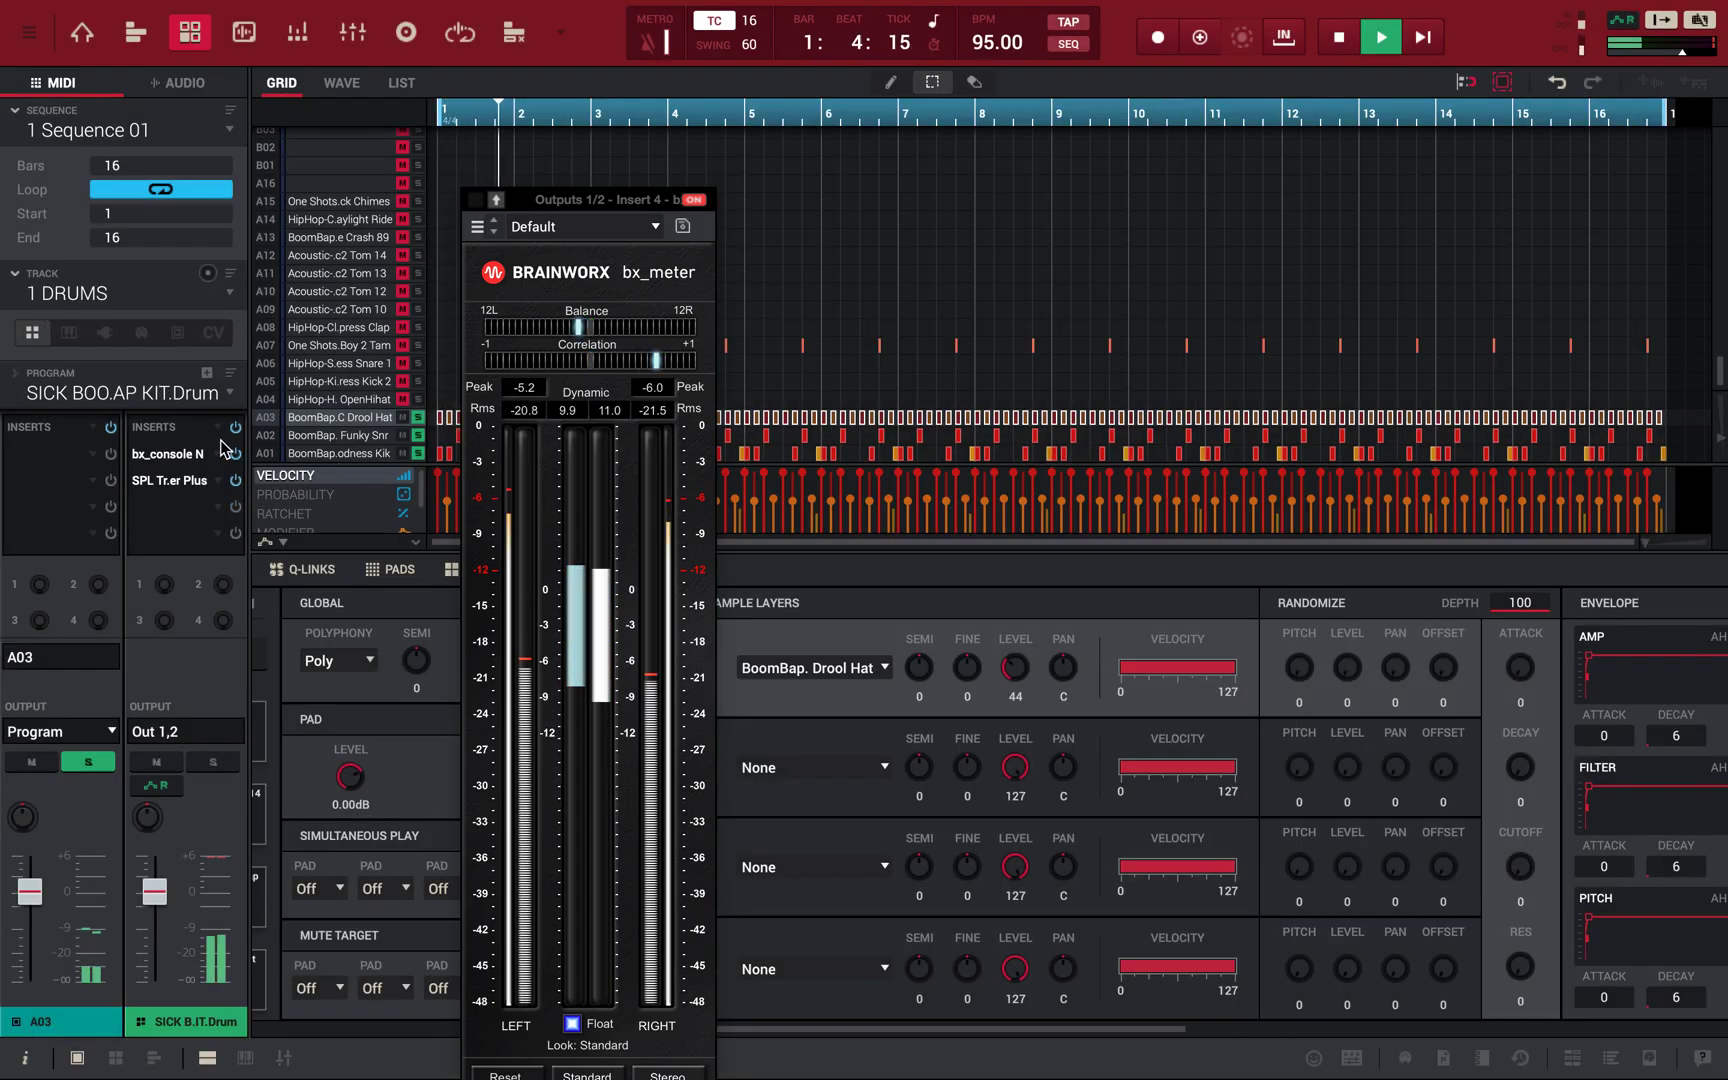
double_click(200, 482)
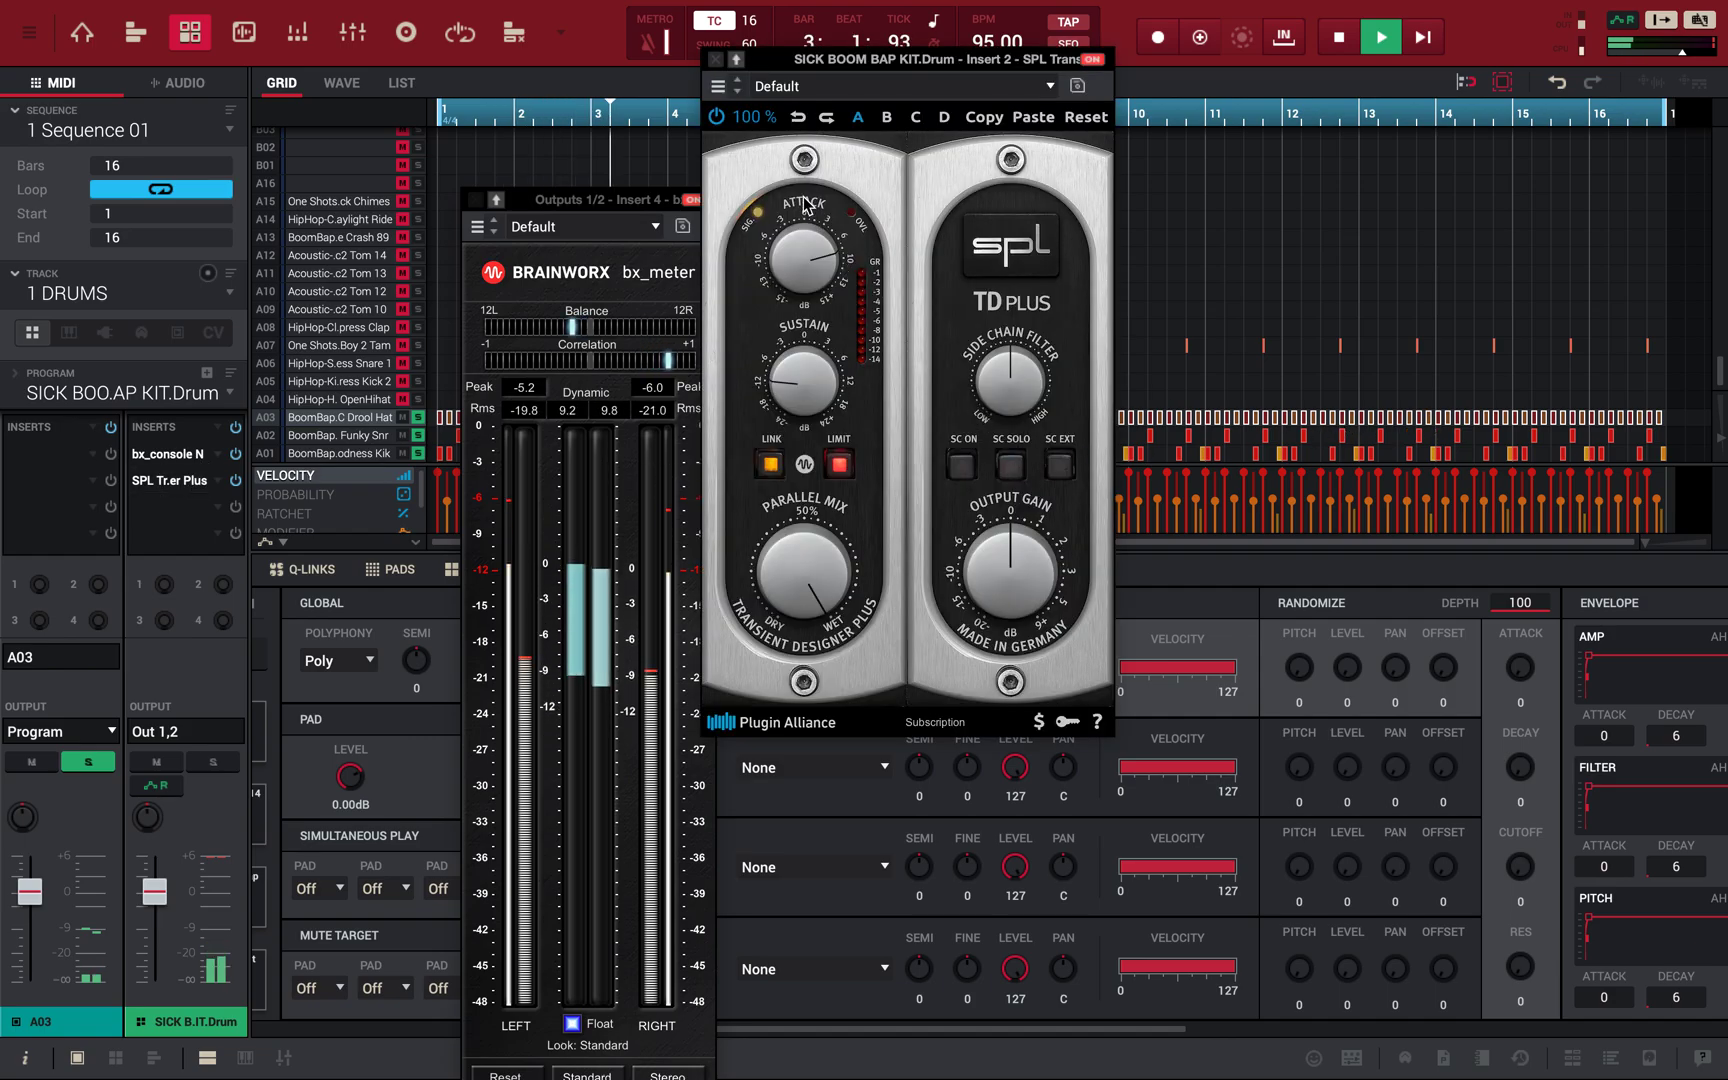
left_click_drag(815, 262, 812, 288)
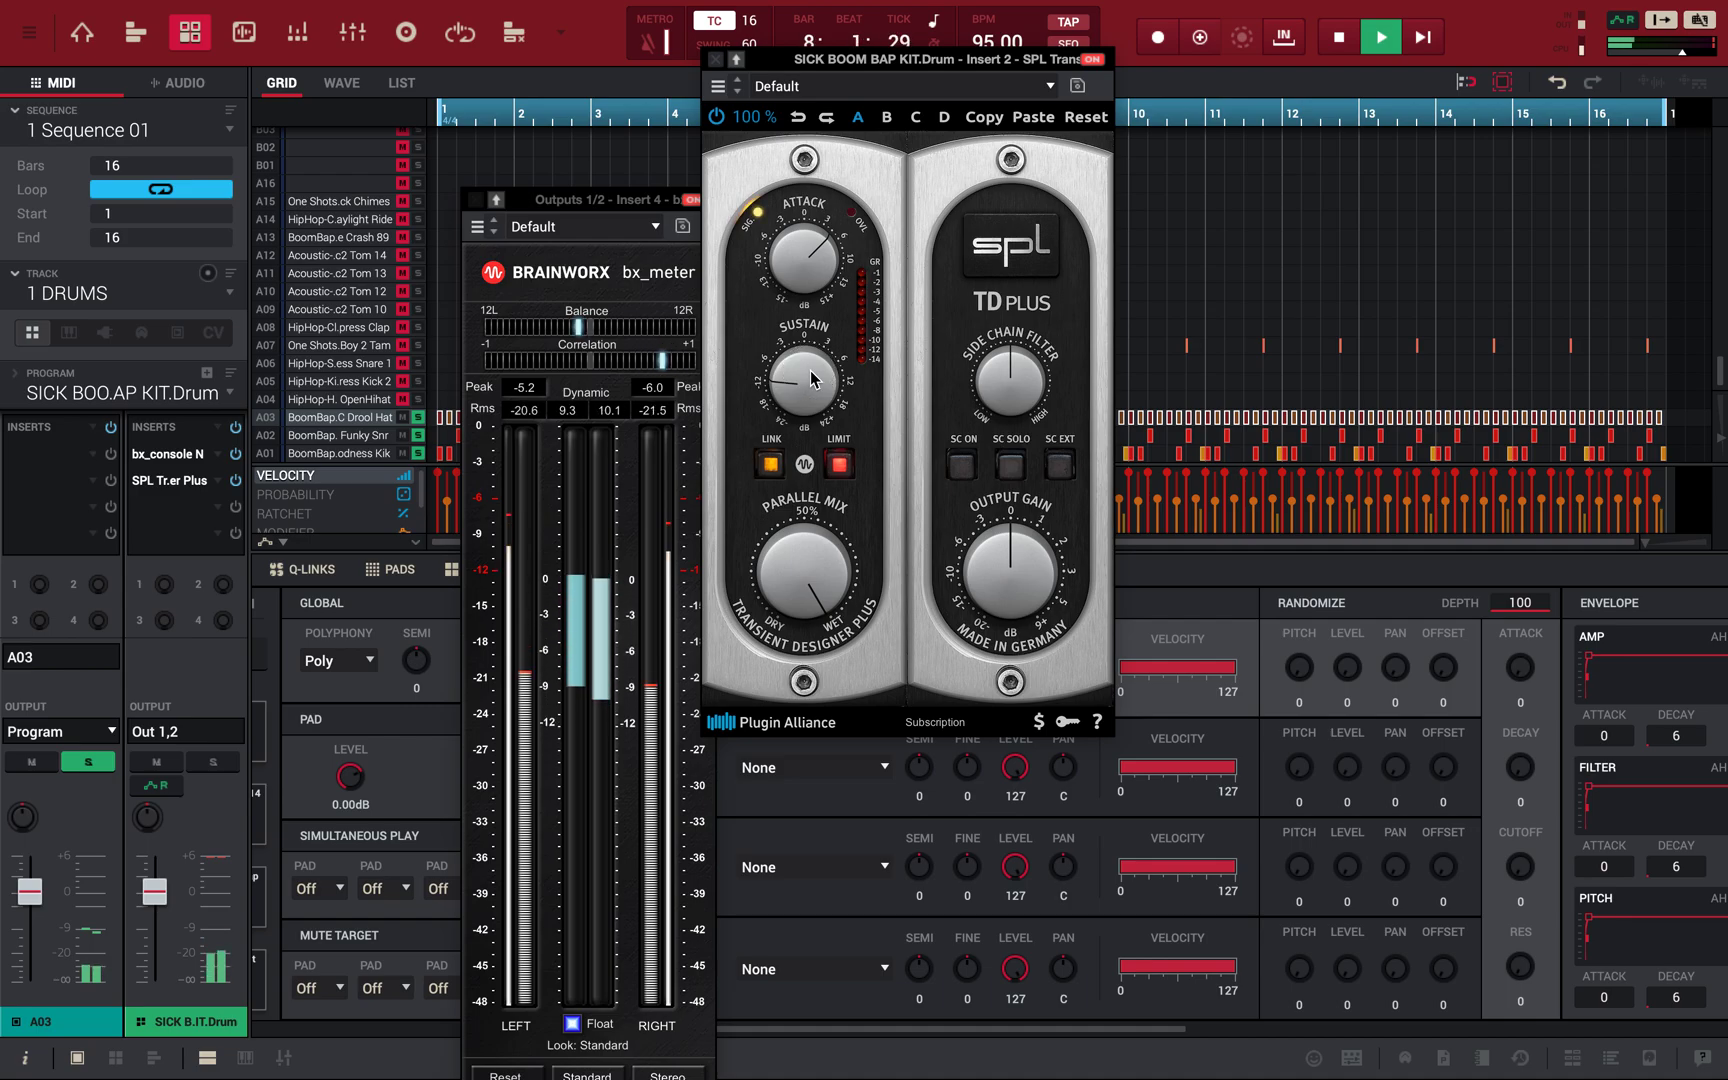
key("space")
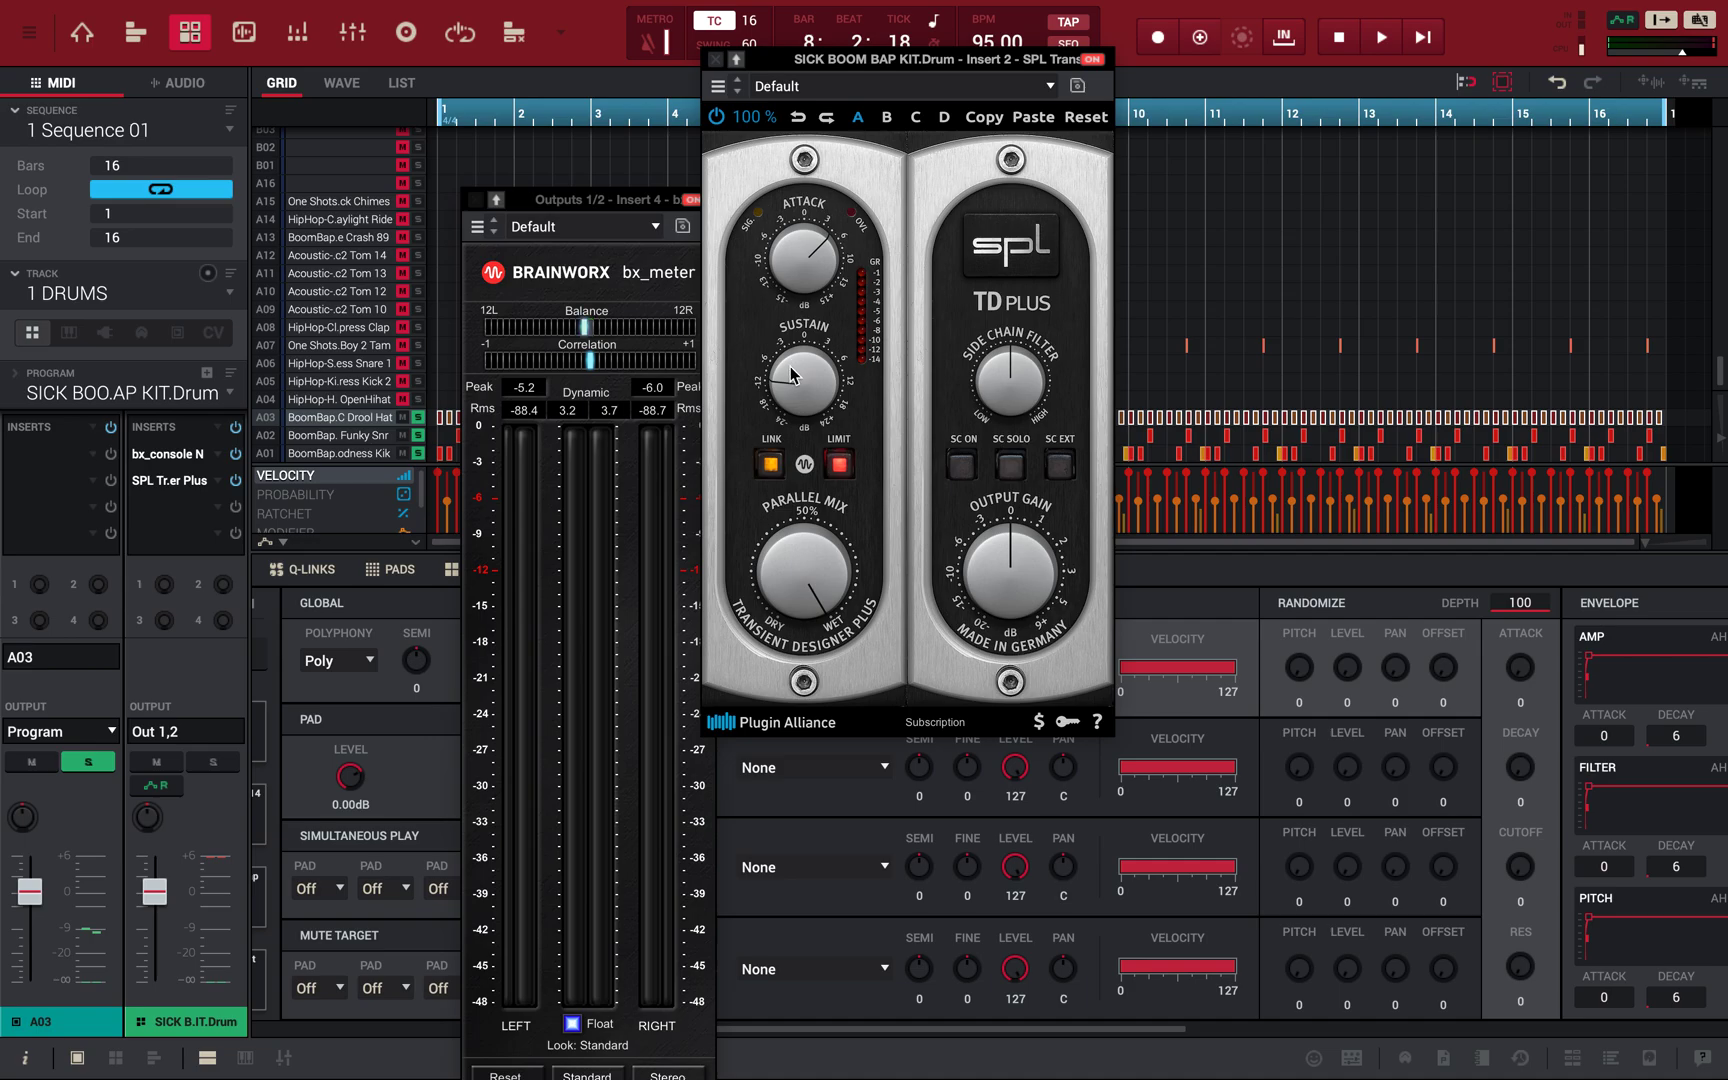
- Raise the Transient Designer Plus sustain well above zero and compare the drums by playing before and after the change
key("space")
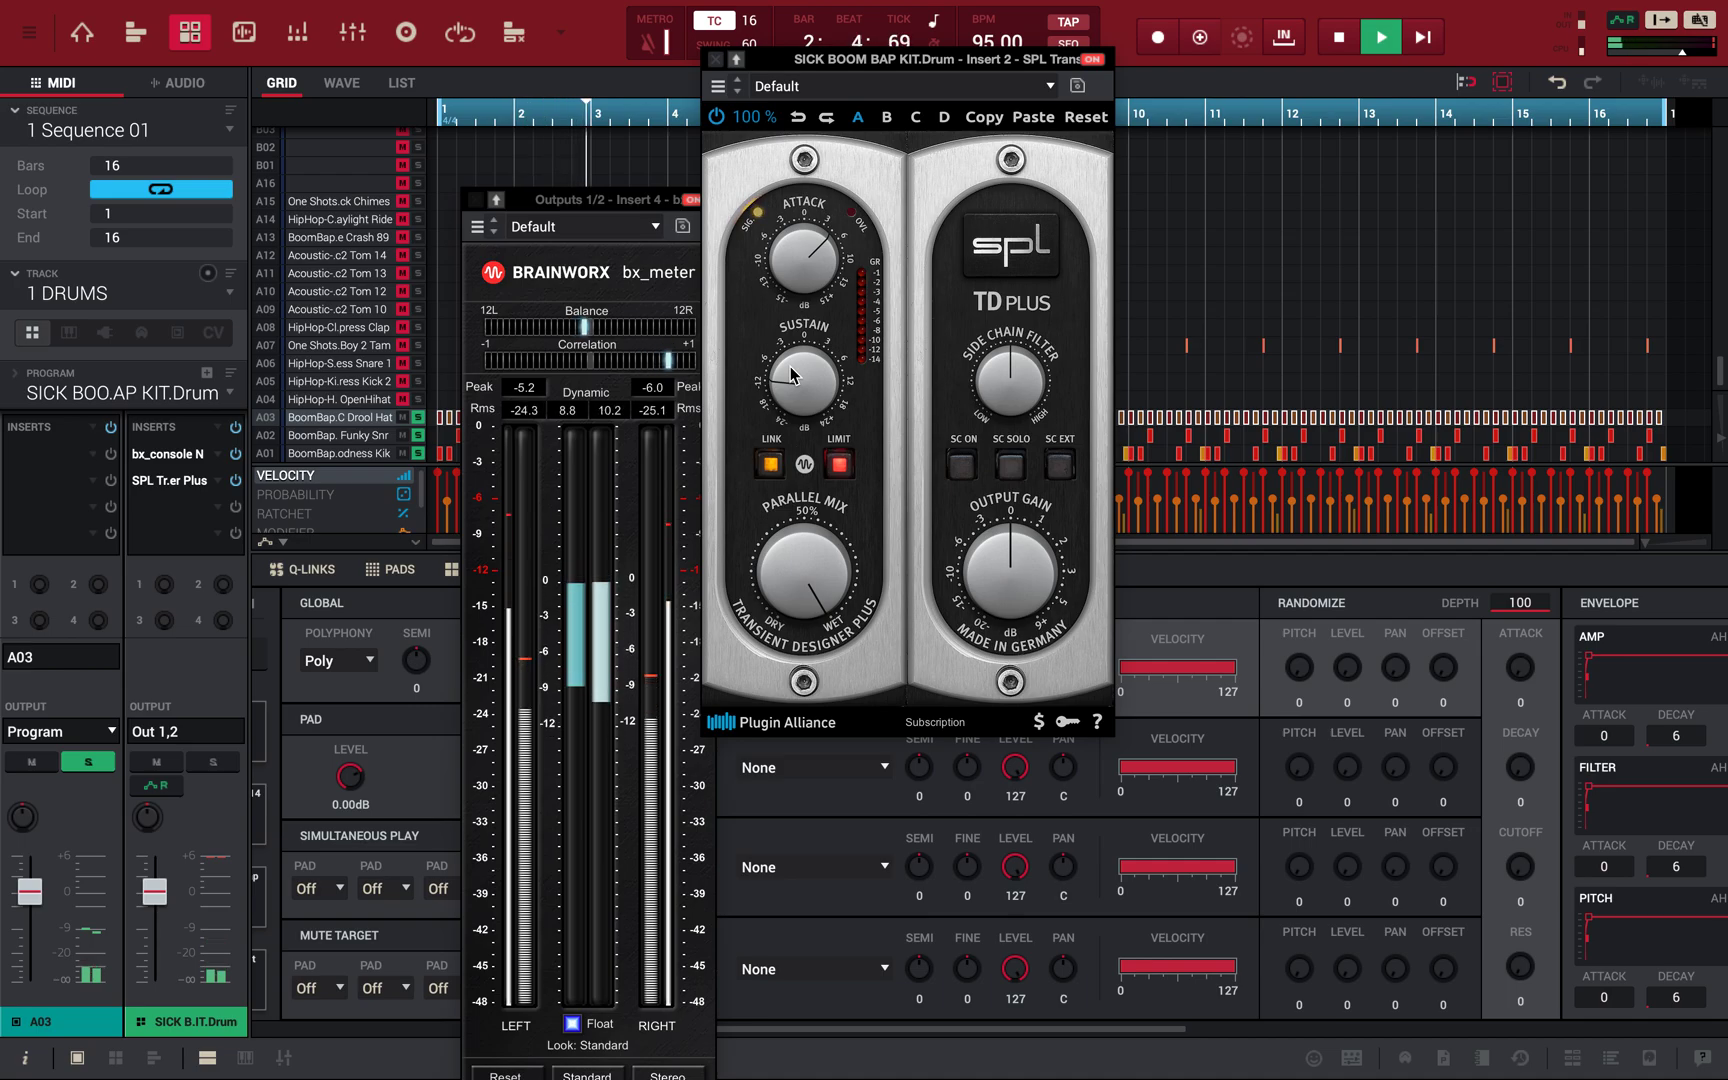
key("space")
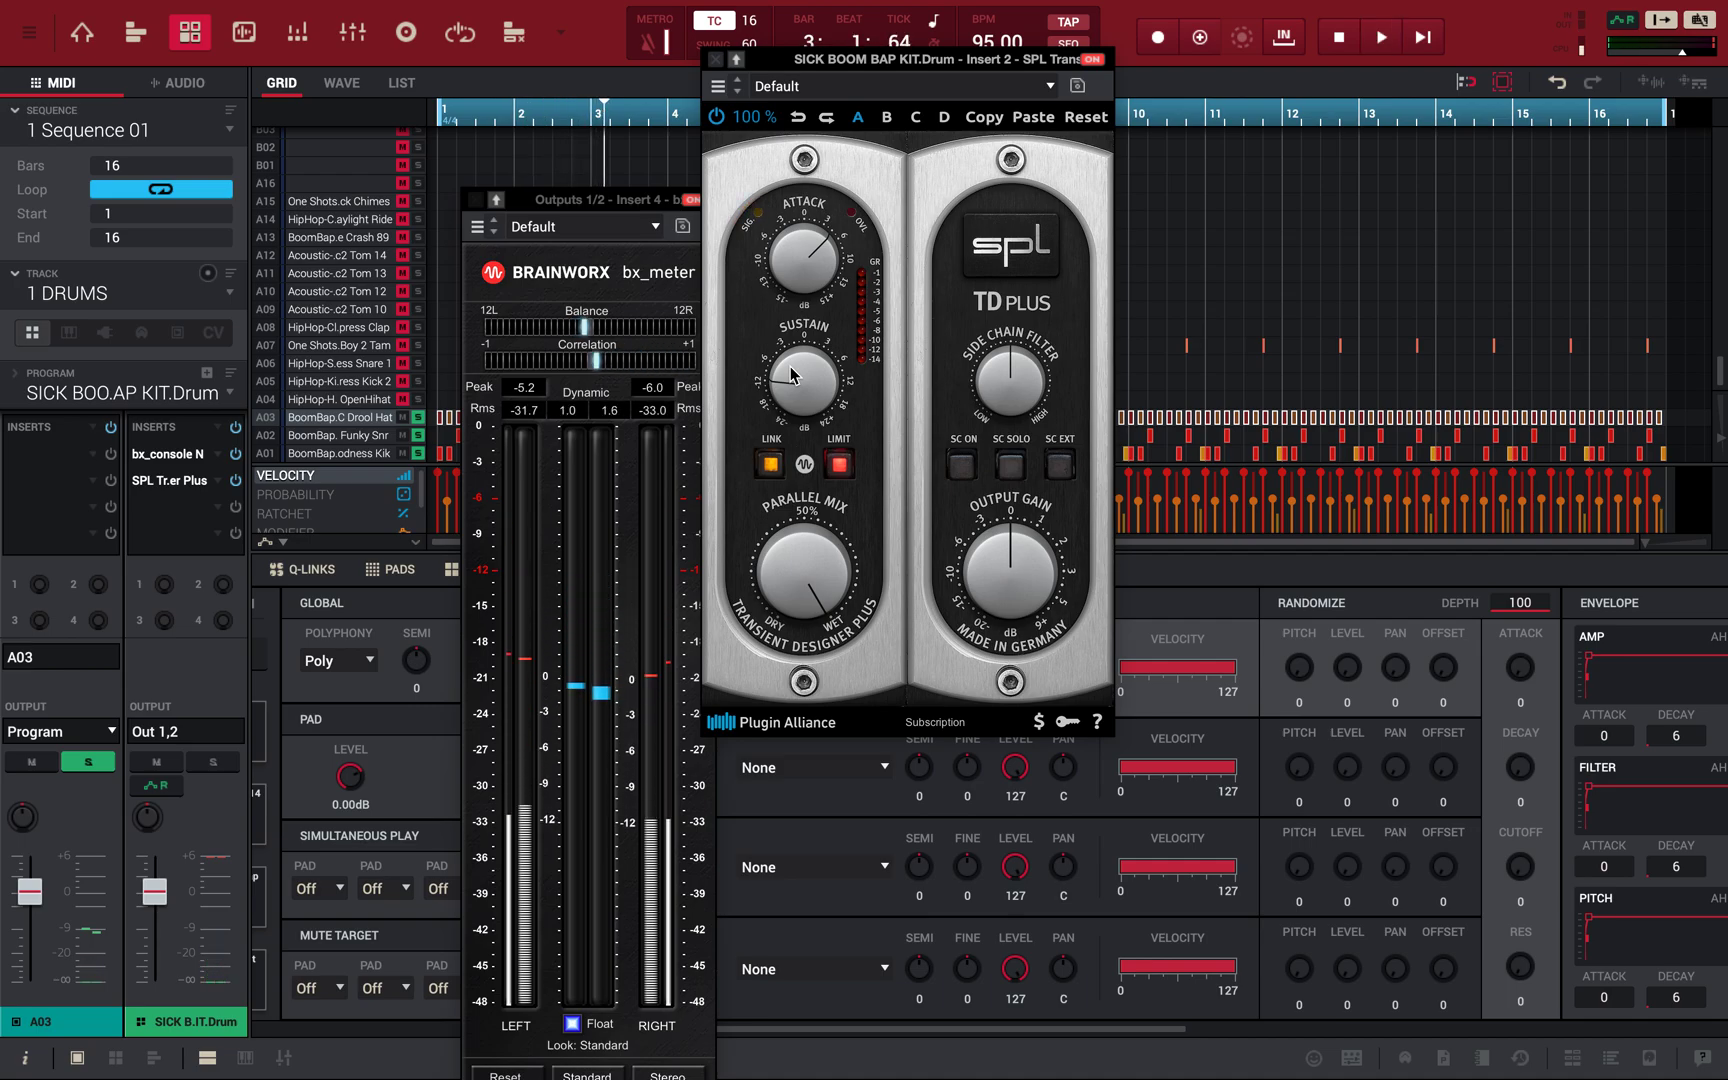
left_click_drag(791, 375, 829, 278)
key("space")
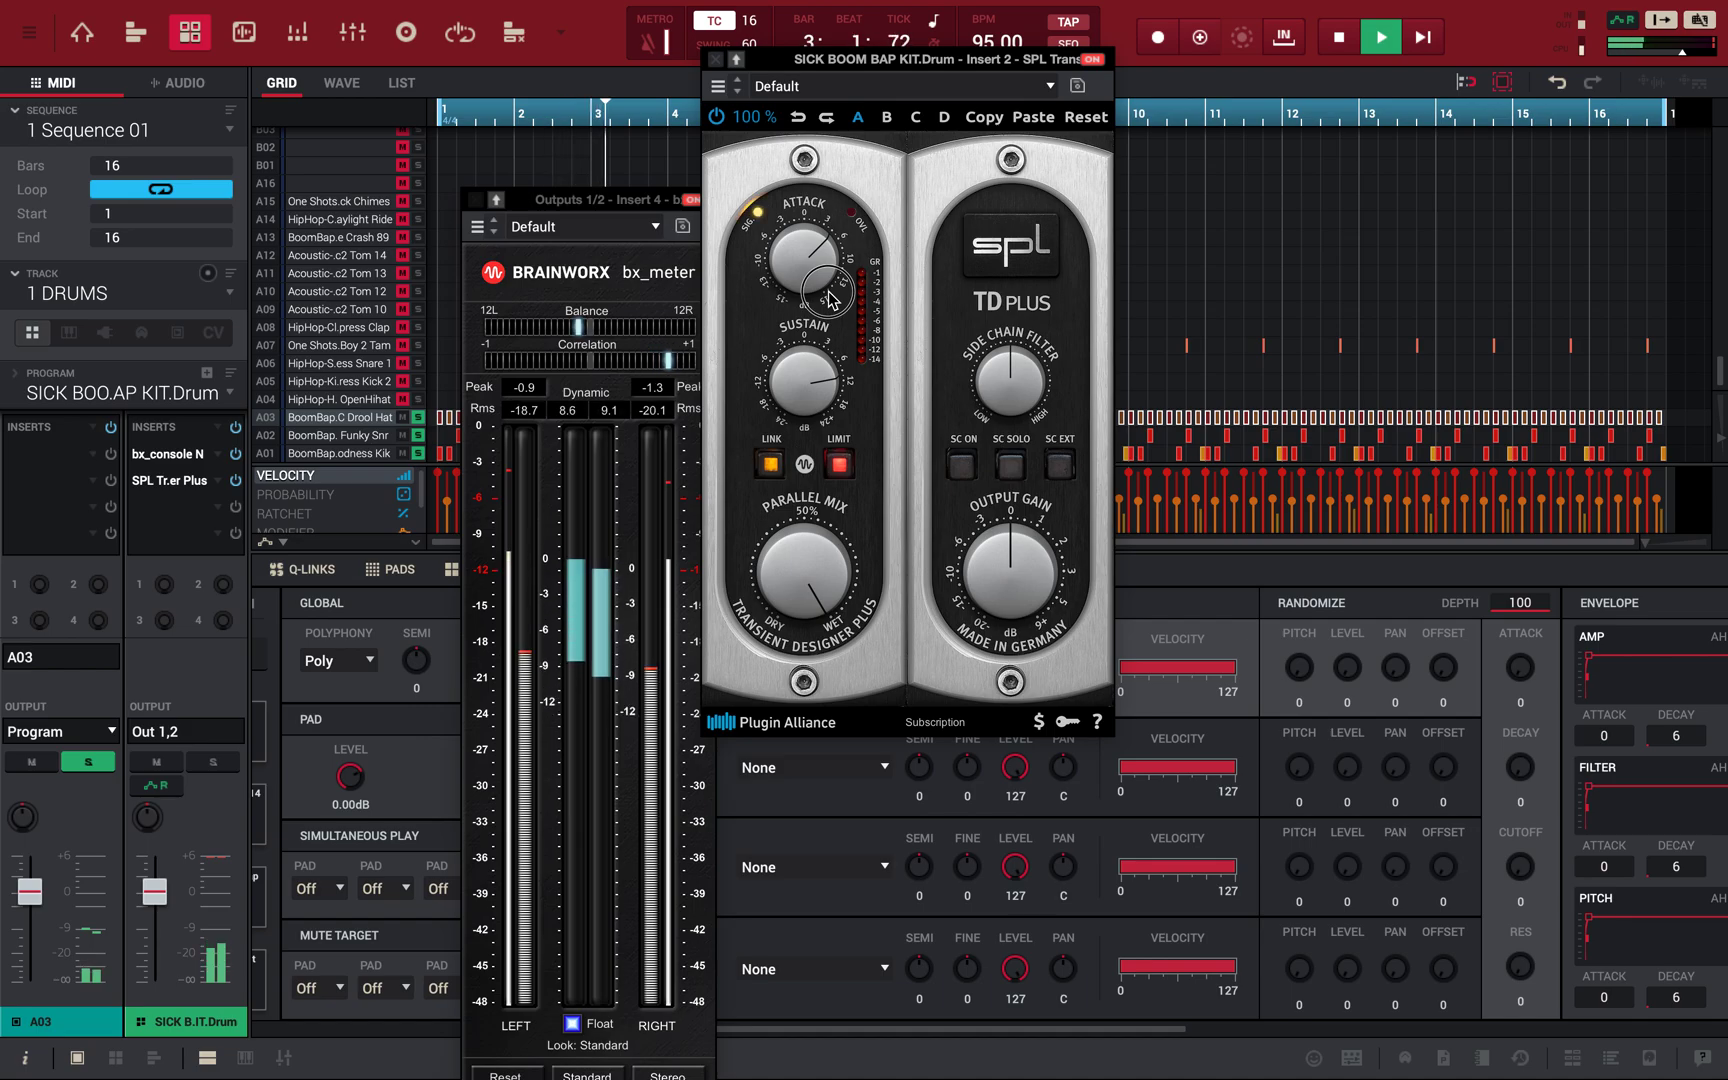
key("space")
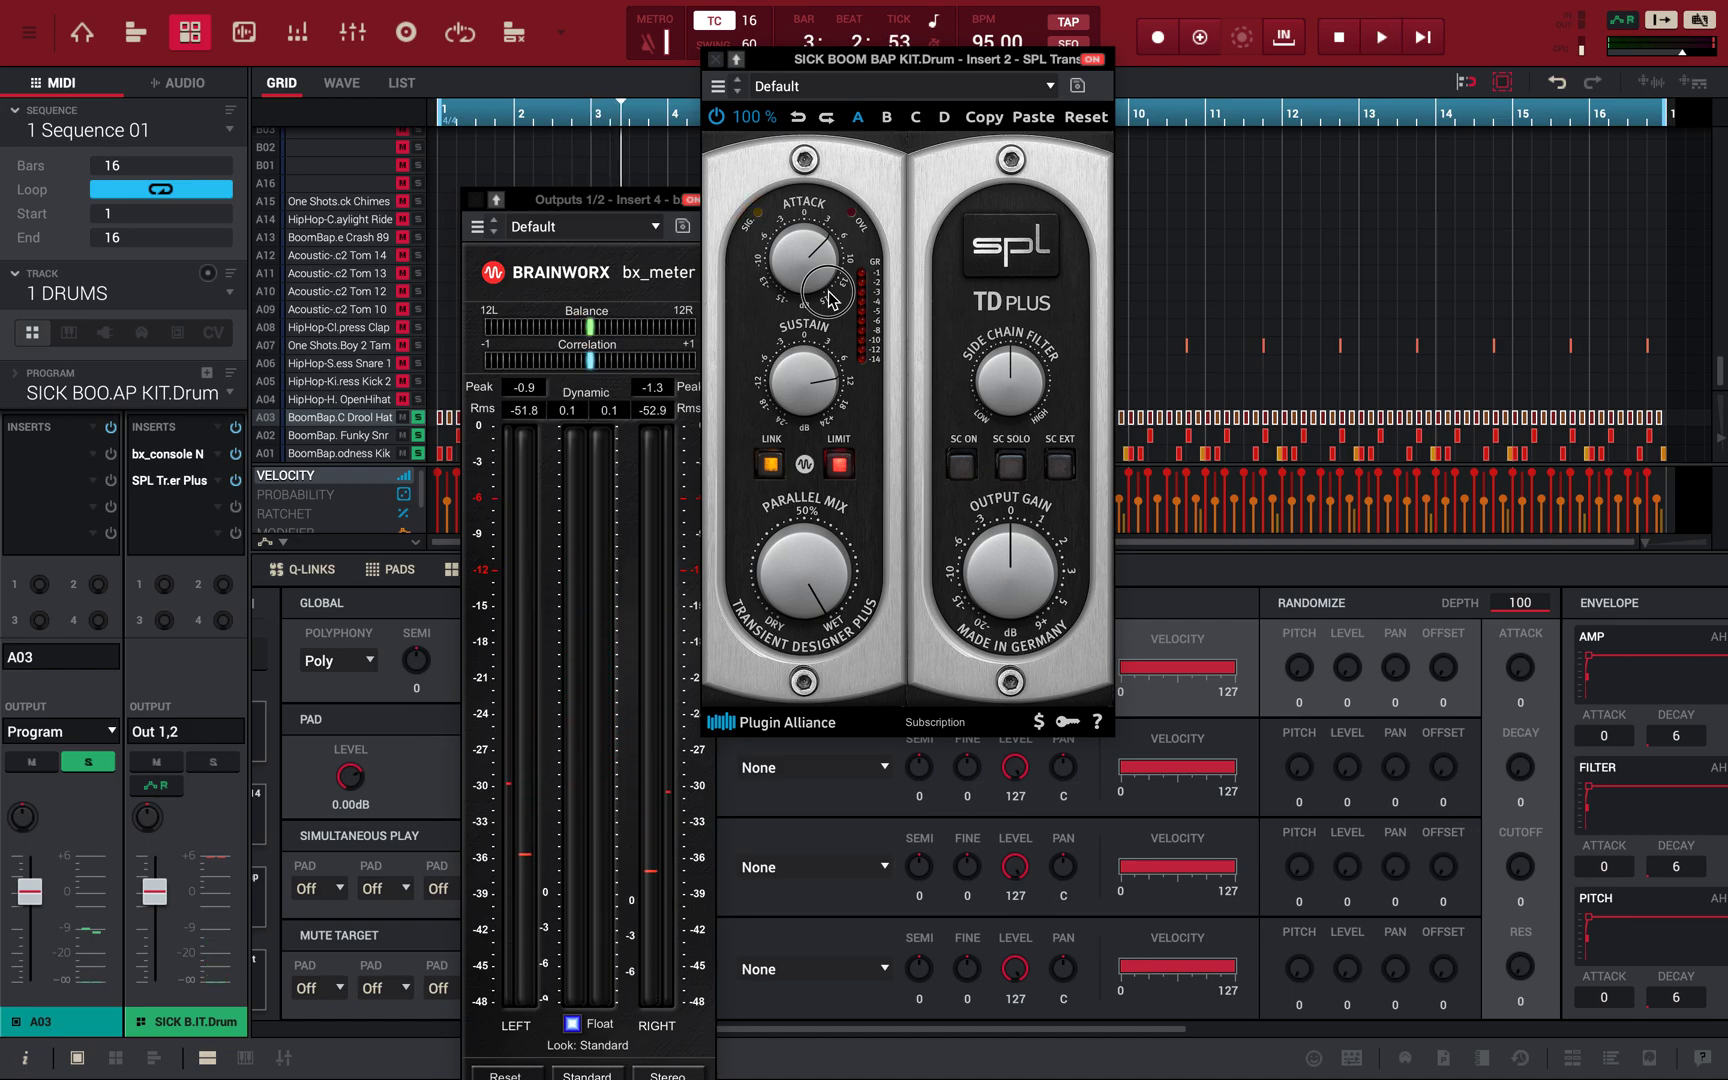
- Play the drums with the Transient Designer Plus sustain back below zero, raise its attack, and lower its output gain below 0 dB
key("space")
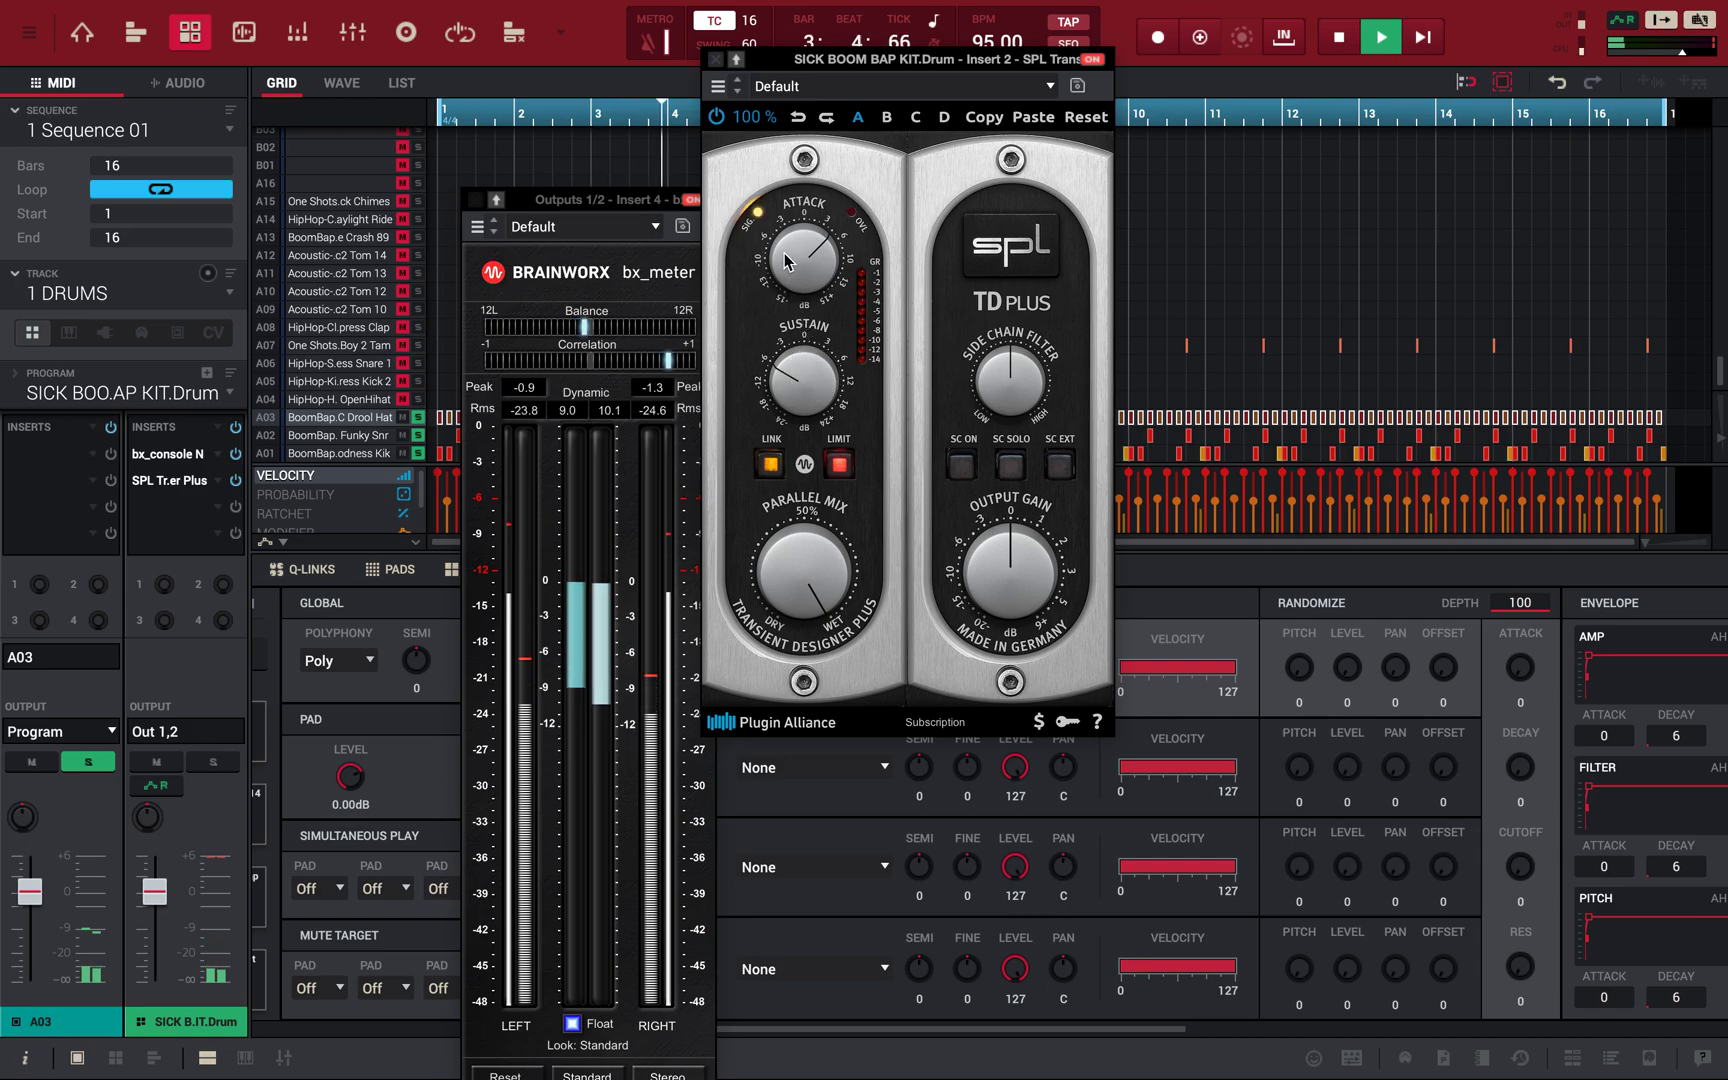
left_click_drag(787, 262, 790, 243)
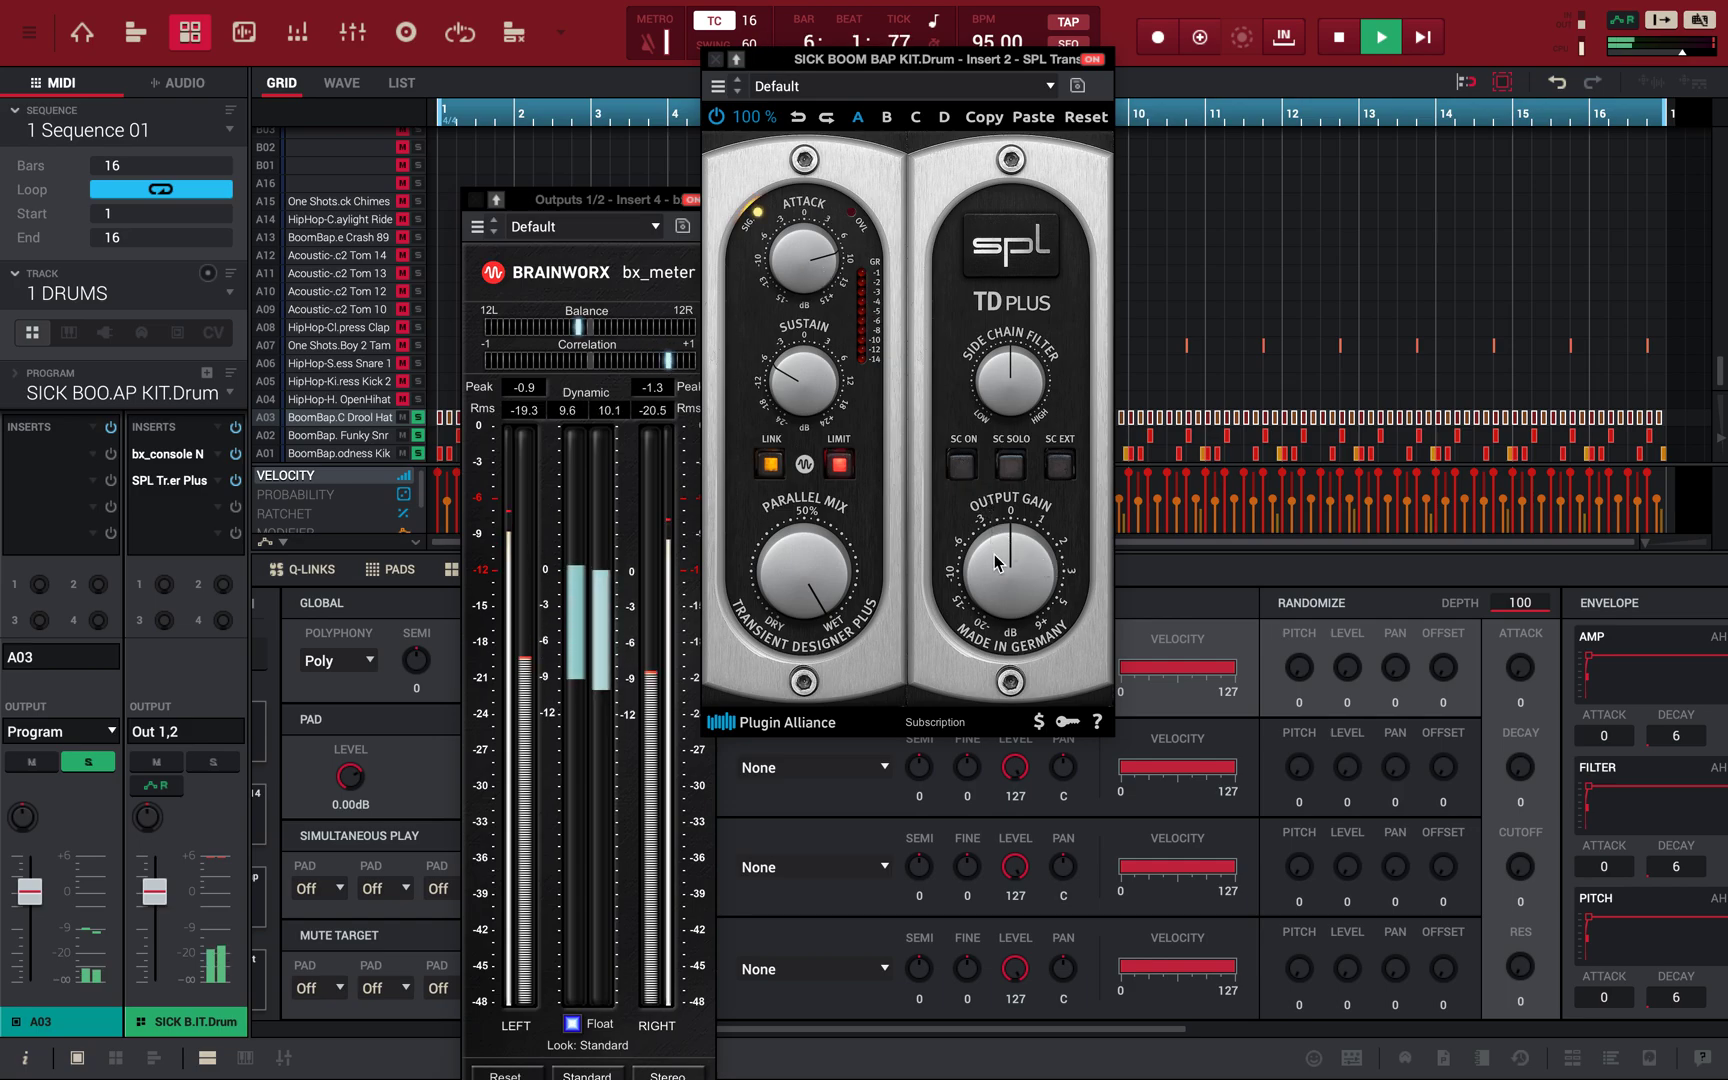
left_click_drag(996, 562, 997, 584)
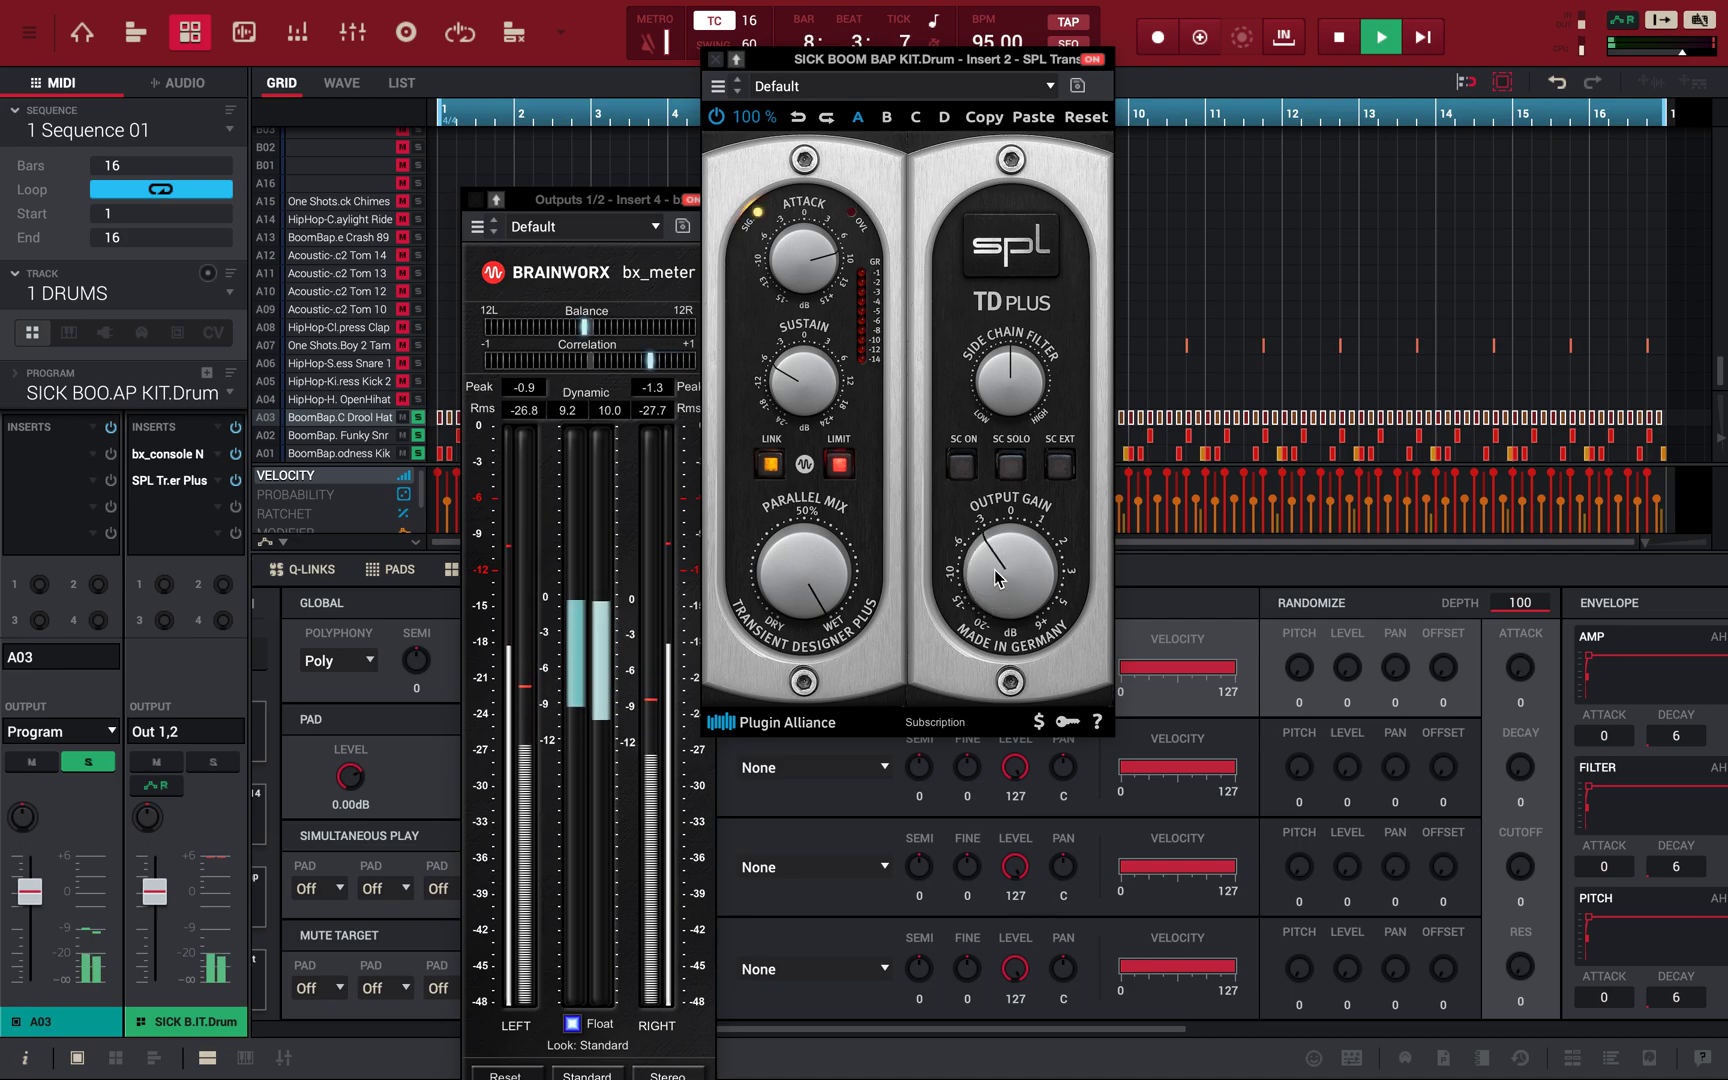
- Compare the drums with Transient Designer Plus bypassed and enabled, reduce its parallel mix below 50%, and replay the result briefly
left_click(1090, 60)
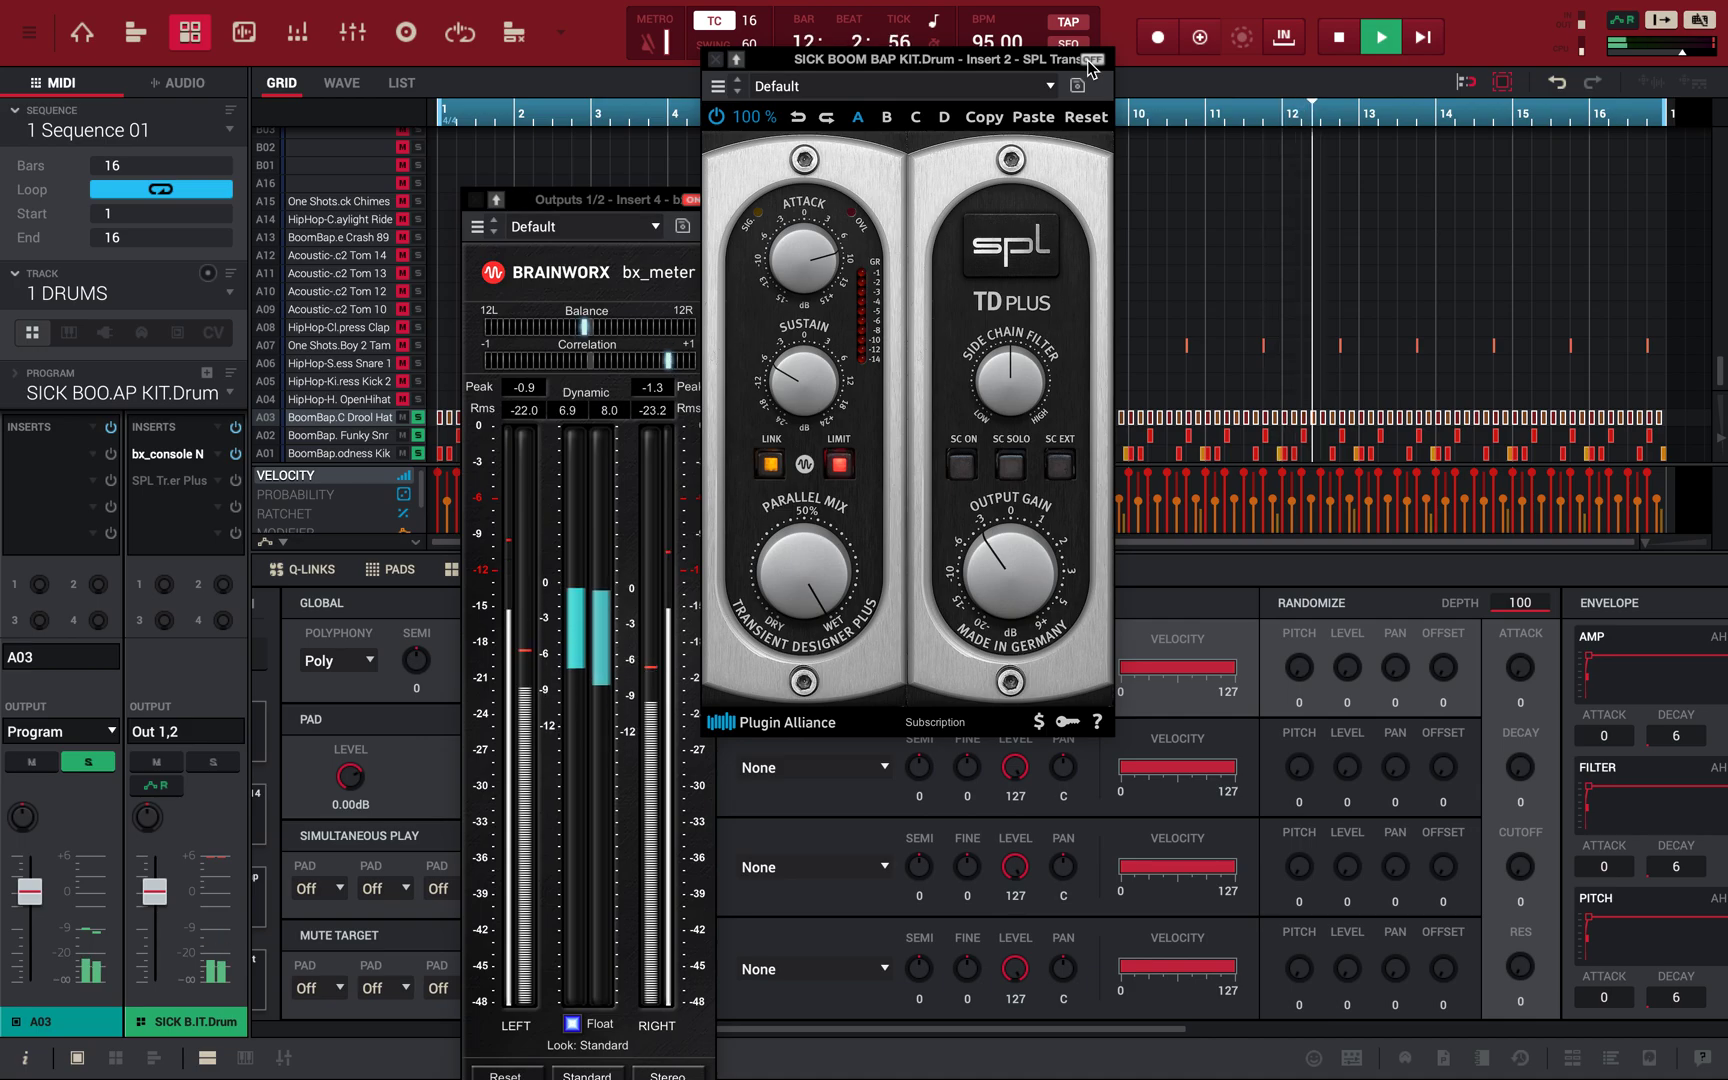
left_click(1090, 62)
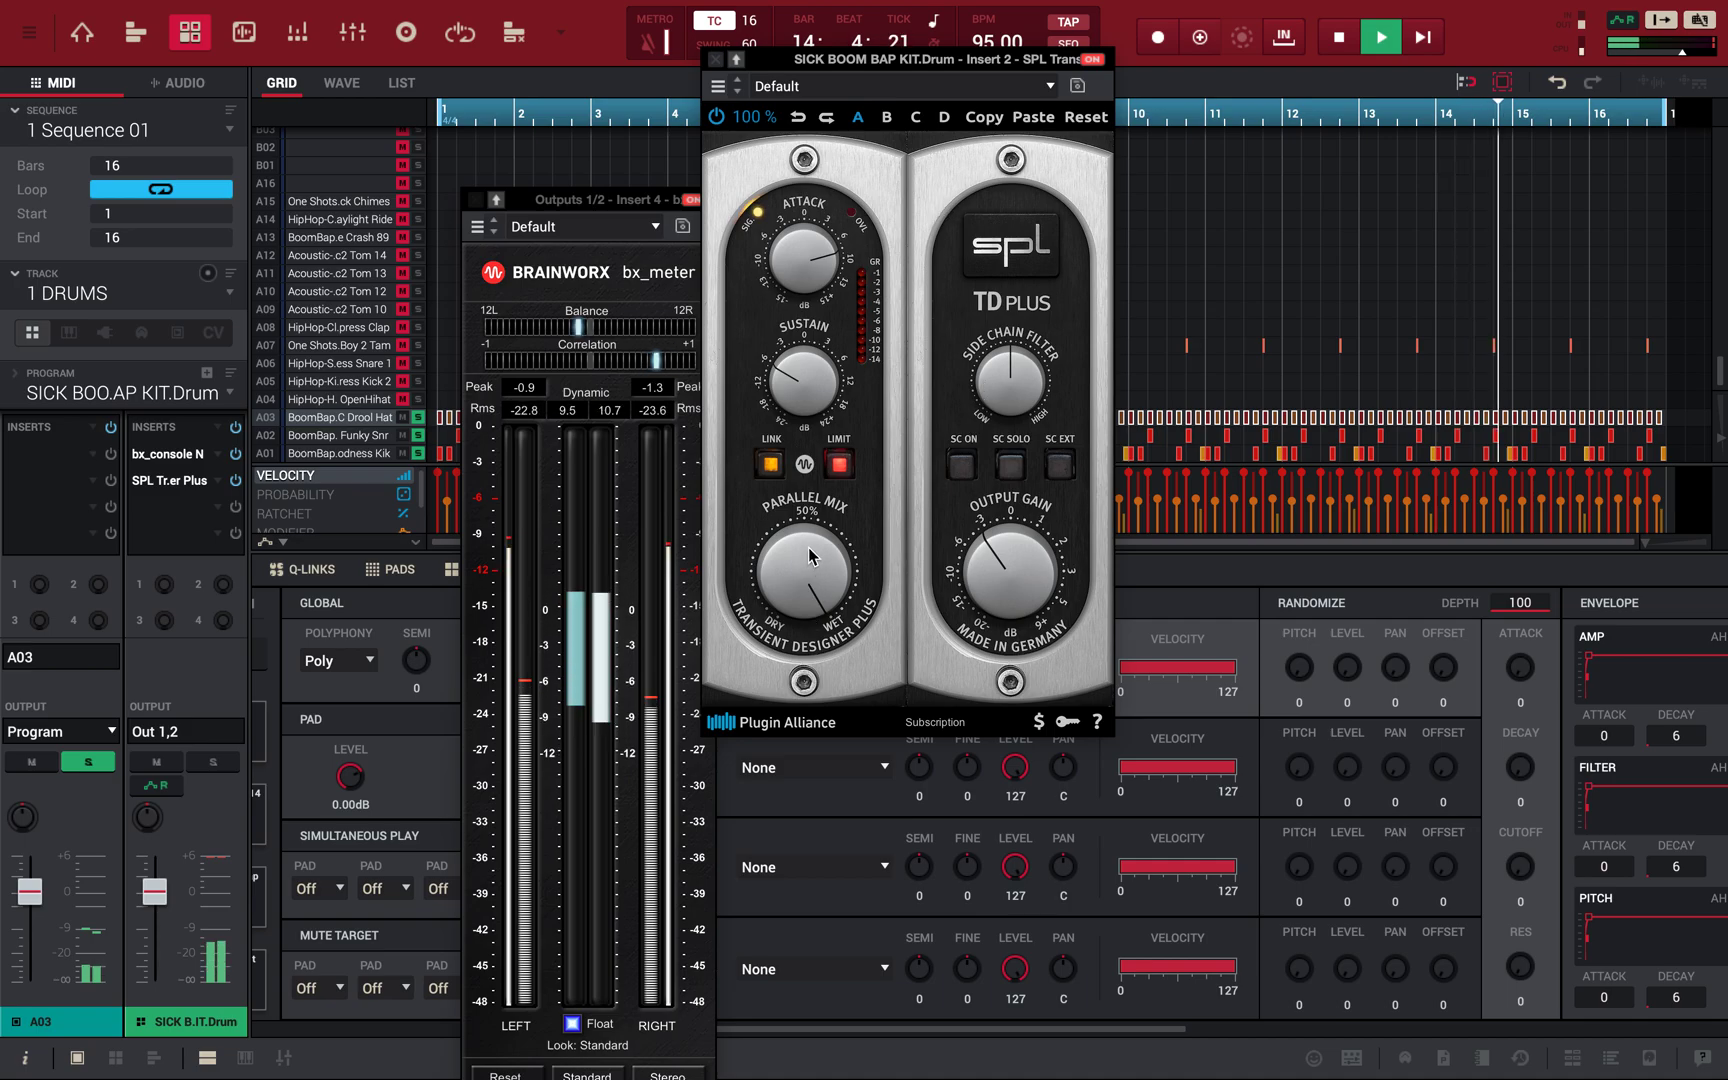
left_click_drag(811, 557, 811, 683)
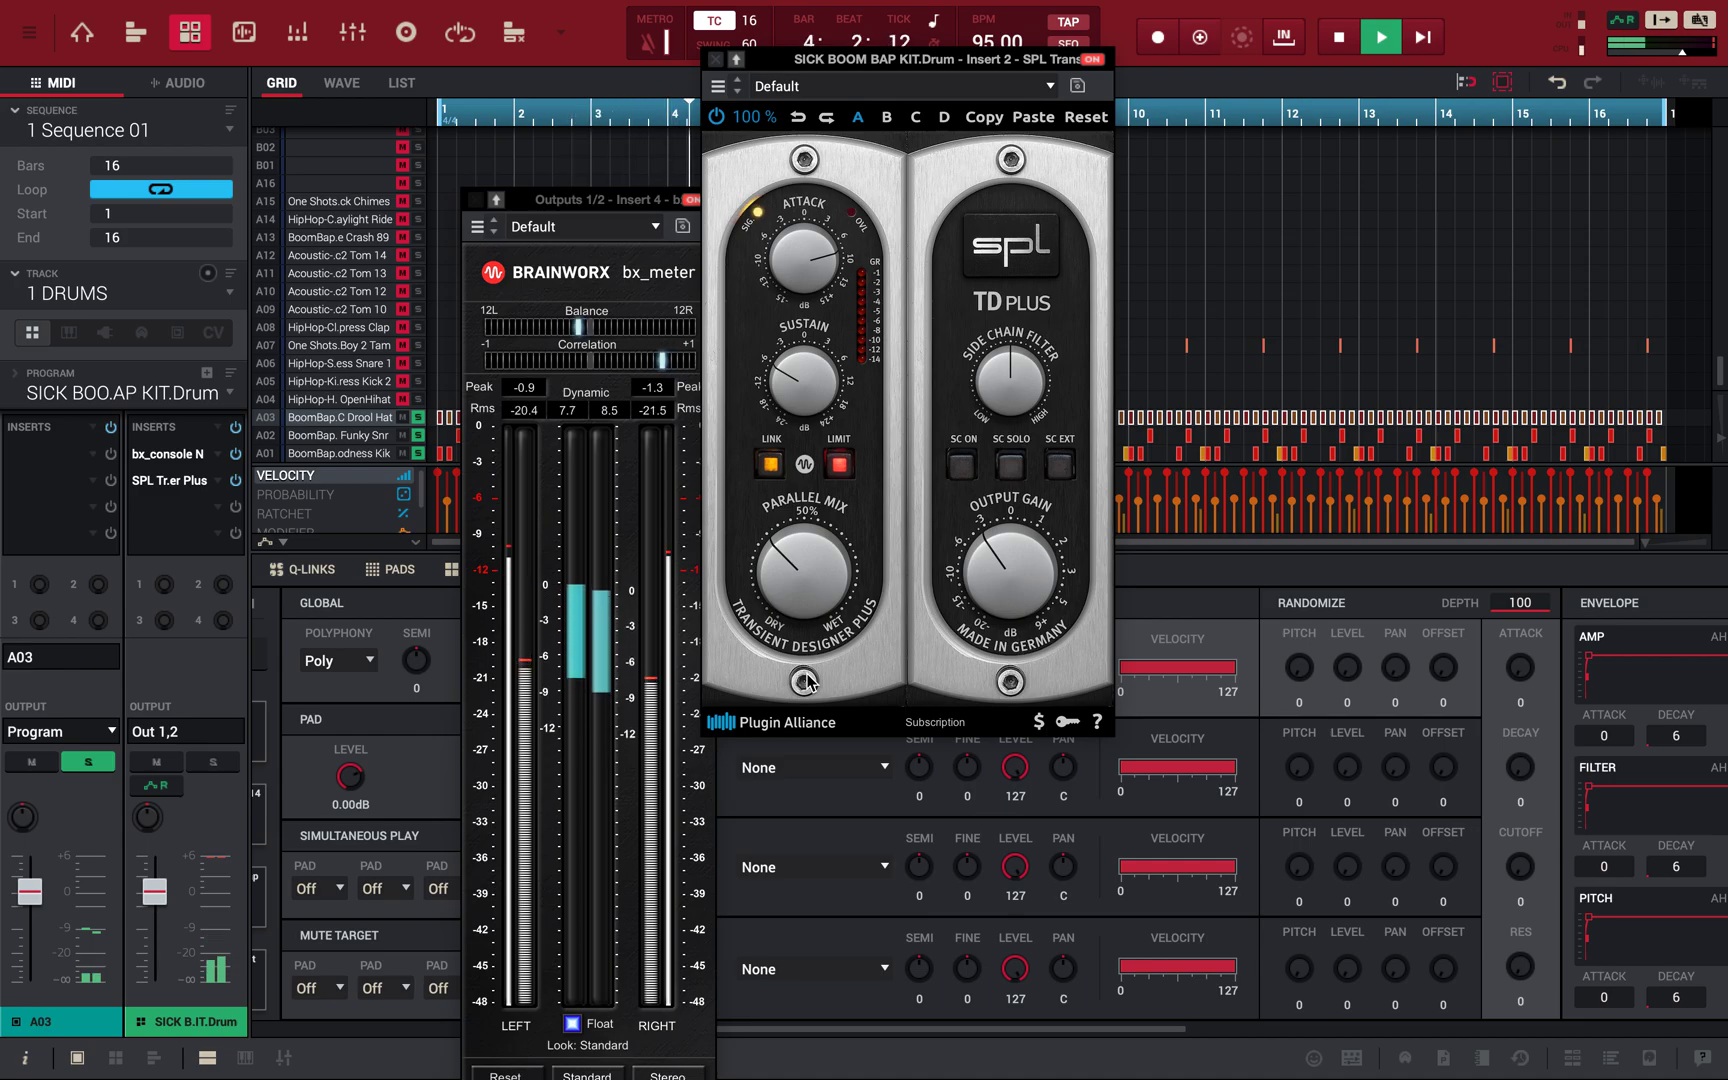
key("space")
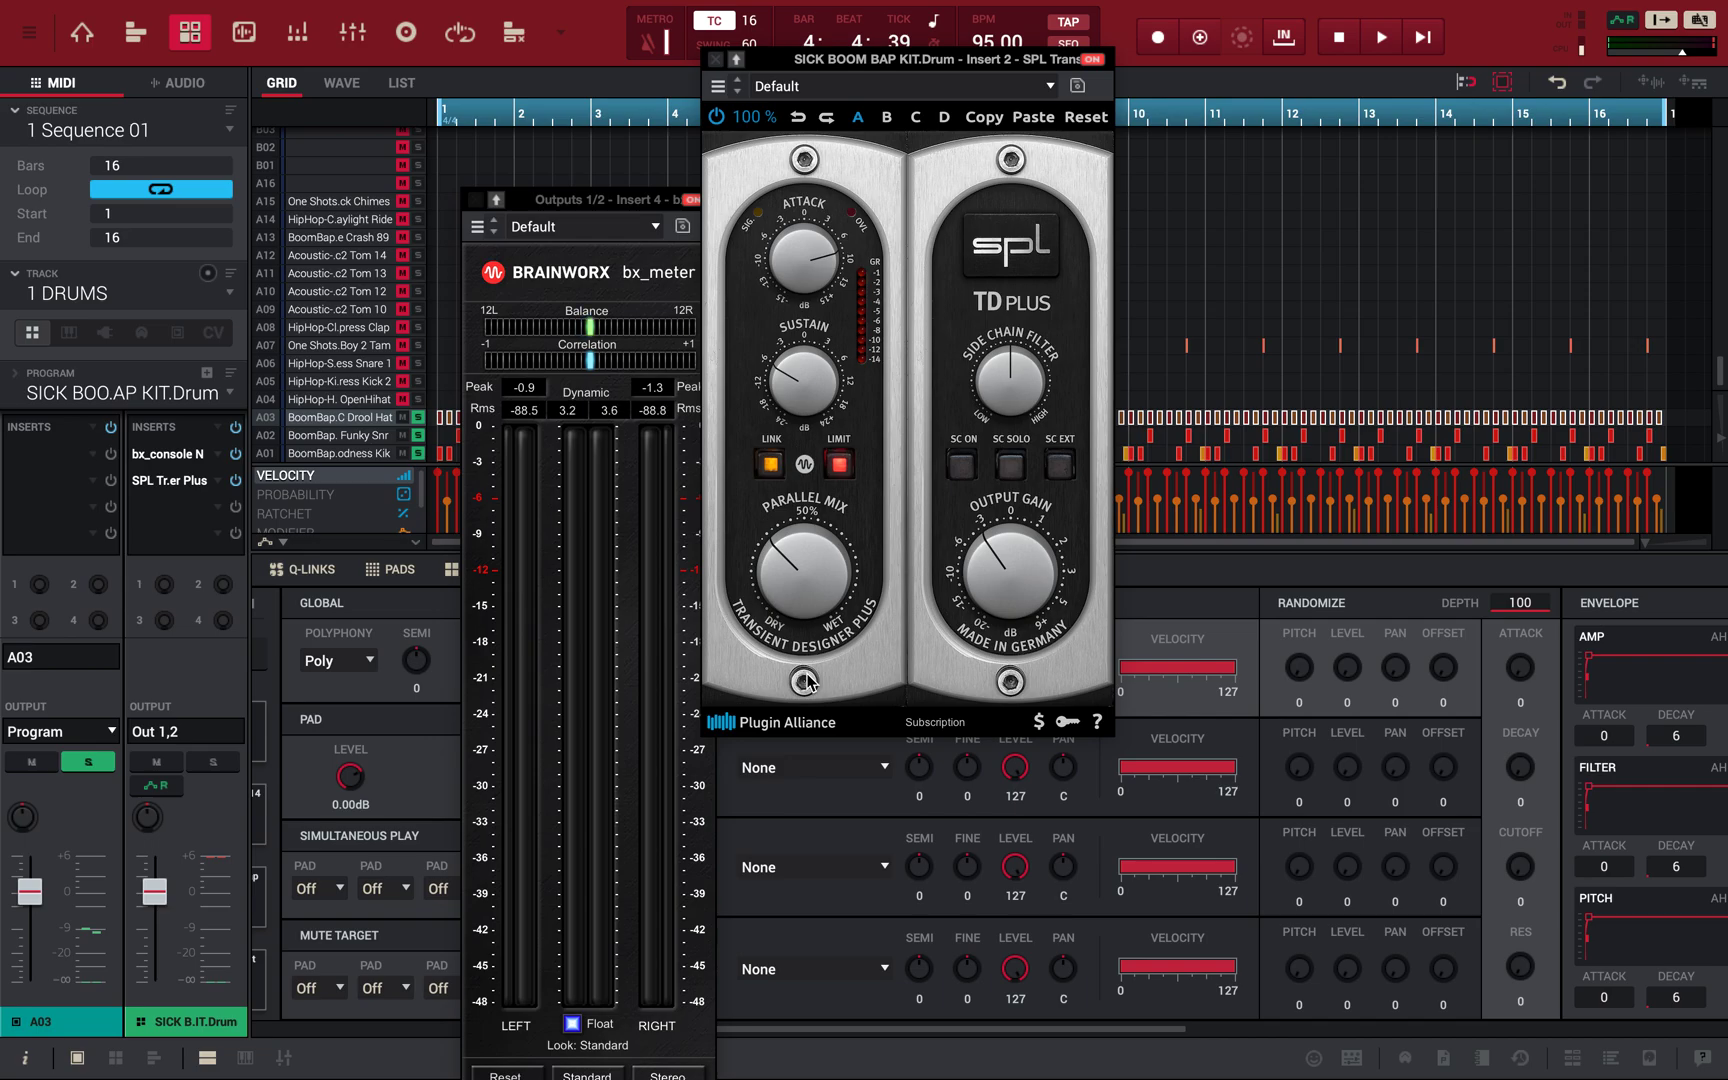
key("space")
key("space")
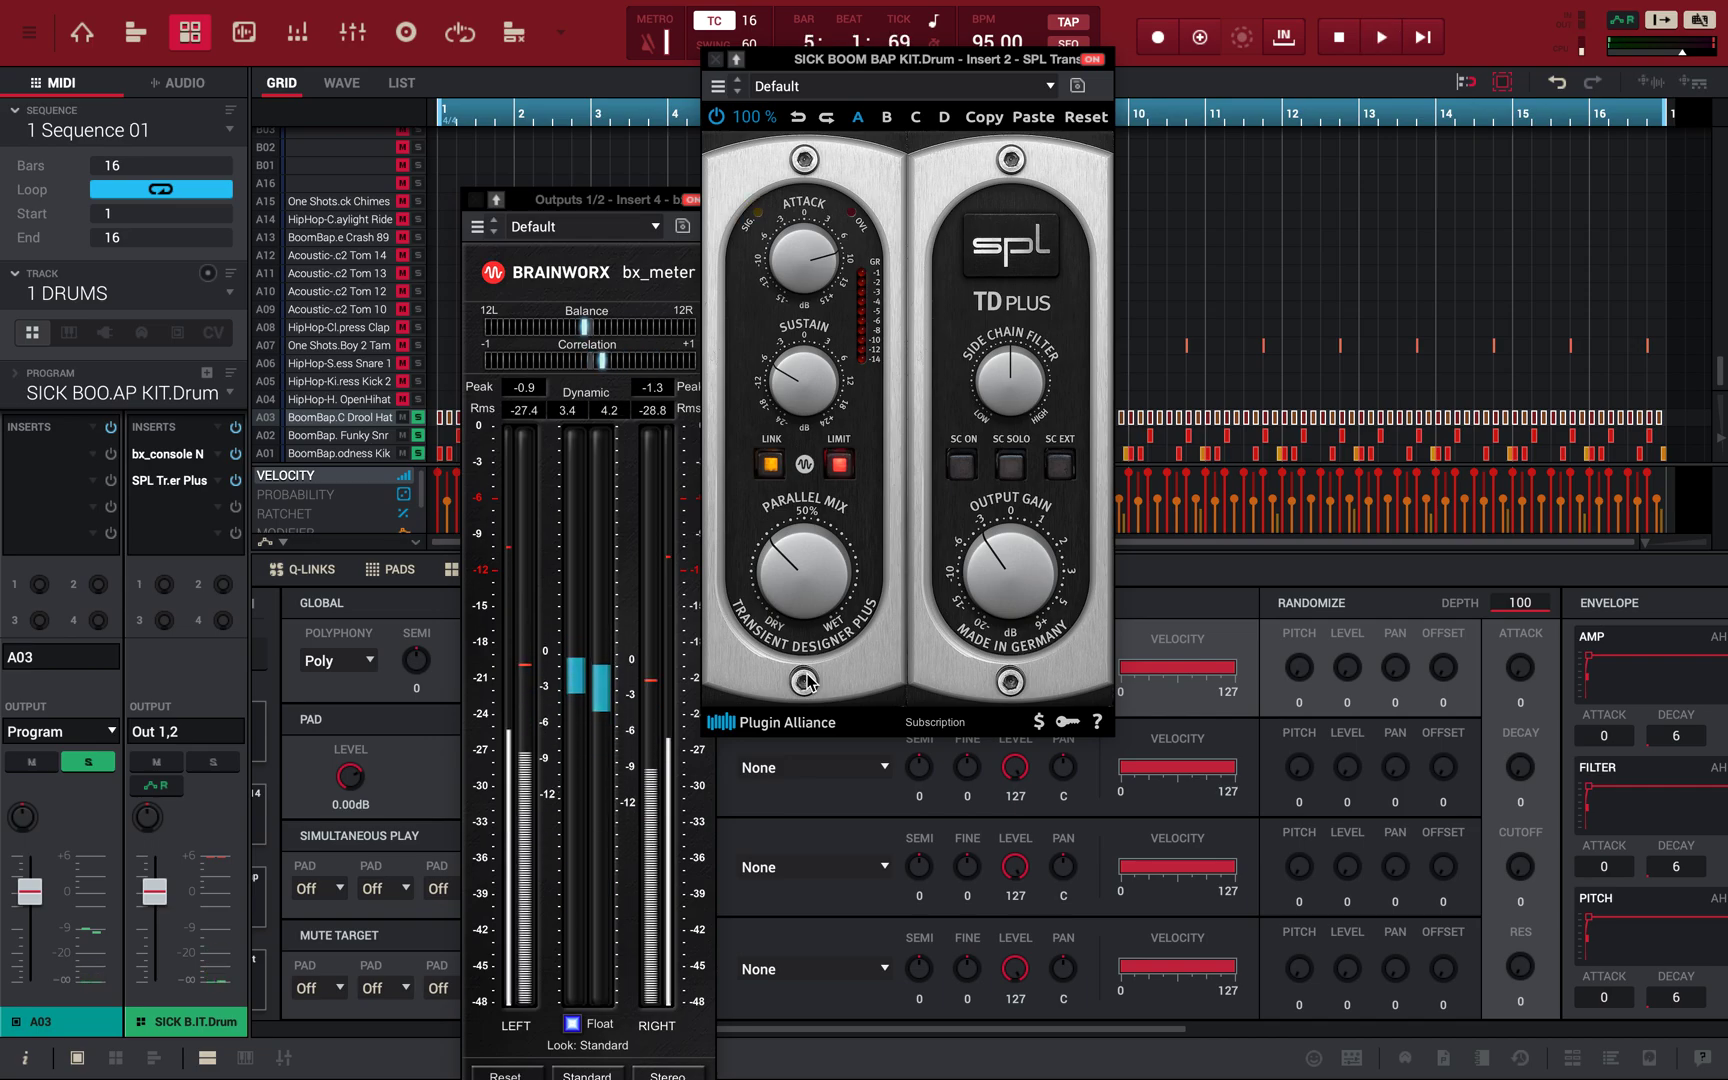